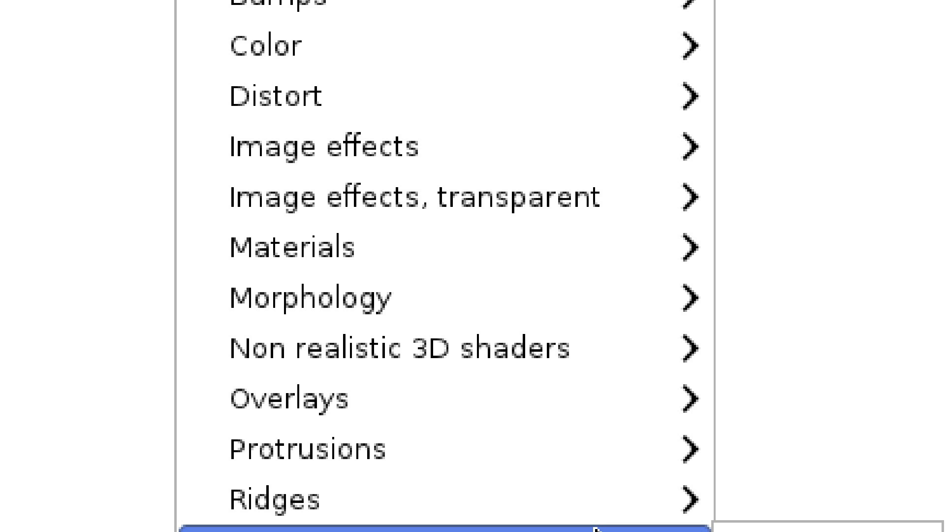
- Examine the example images on the Inkscape filter effects page, from the ABCs through Bevels and Bumps to the Color filters
{"action": "scroll", "coordinate": [556, 530], "scroll_direction": "down", "scroll_amount": 1}
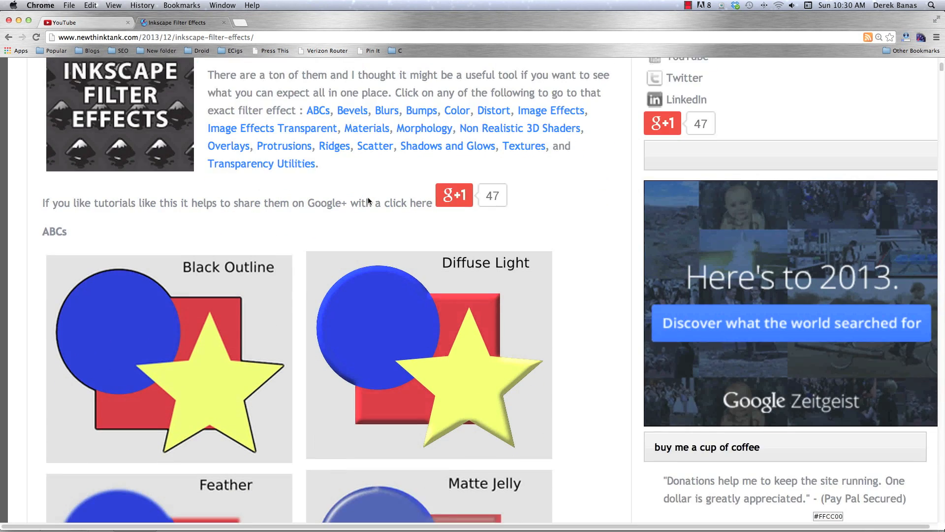
{"action": "scroll", "coordinate": [369, 200], "scroll_direction": "down", "scroll_amount": 4}
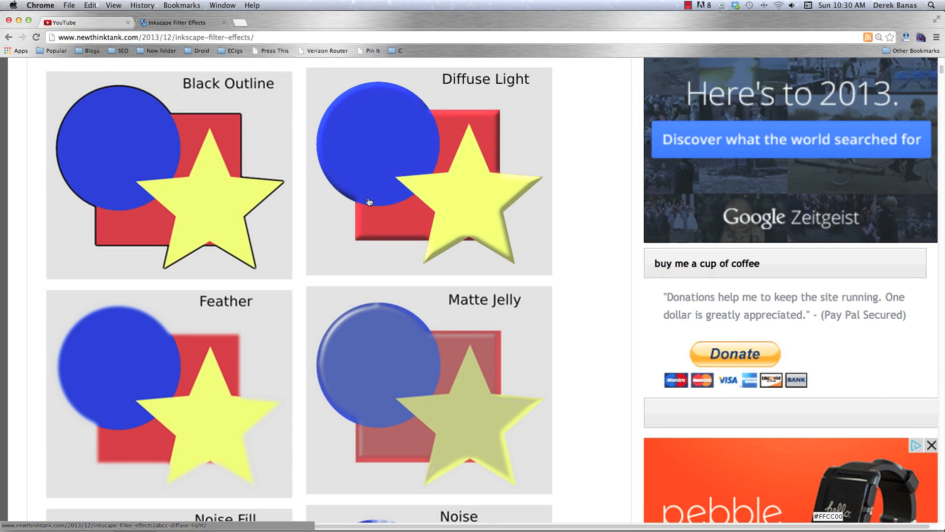
{"action": "scroll", "coordinate": [369, 201], "scroll_direction": "down", "scroll_amount": 8}
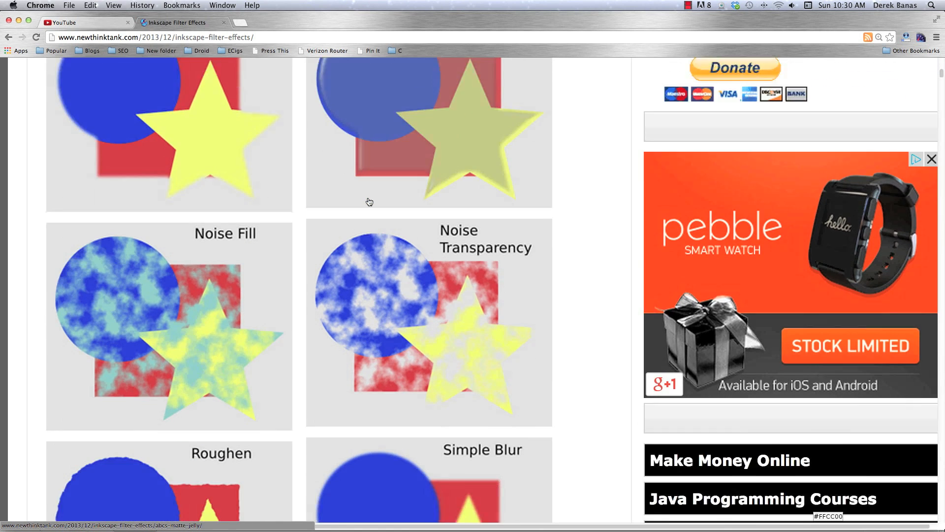
{"action": "scroll", "coordinate": [369, 202], "scroll_direction": "down", "scroll_amount": 8}
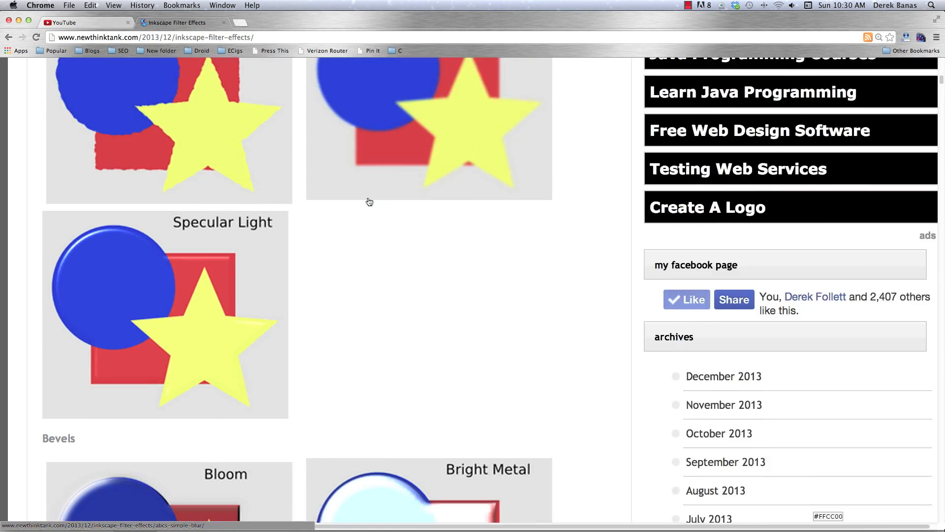
{"action": "scroll", "coordinate": [368, 201], "scroll_direction": "down", "scroll_amount": 15}
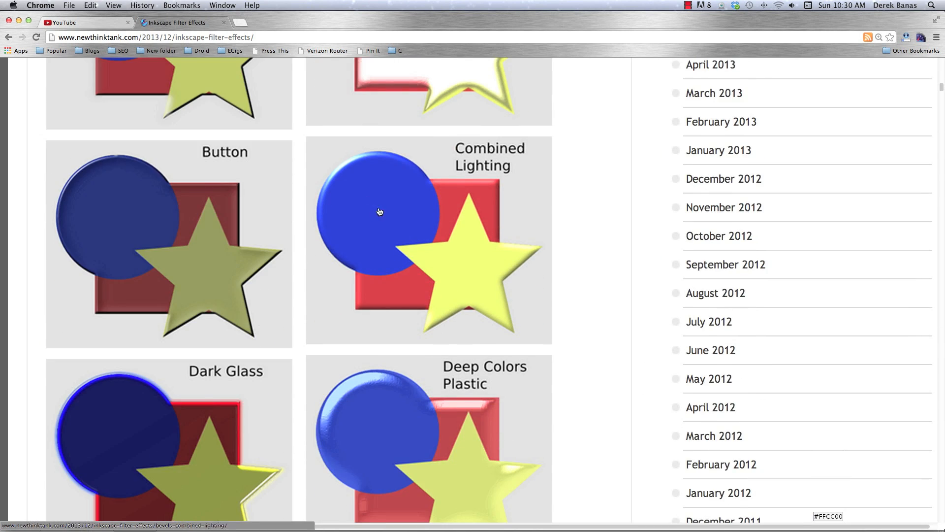
{"action": "scroll", "coordinate": [380, 256], "scroll_direction": "down", "scroll_amount": 15}
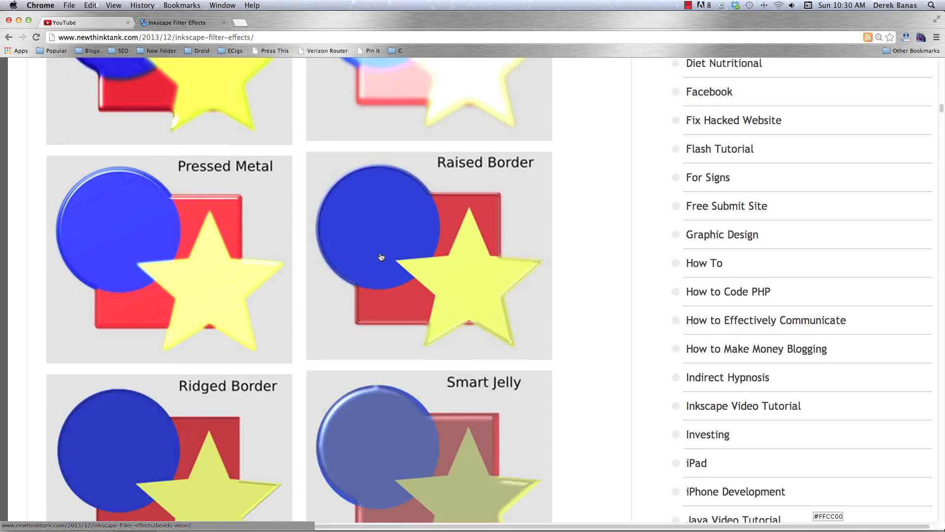
{"action": "scroll", "coordinate": [381, 257], "scroll_direction": "down", "scroll_amount": 20}
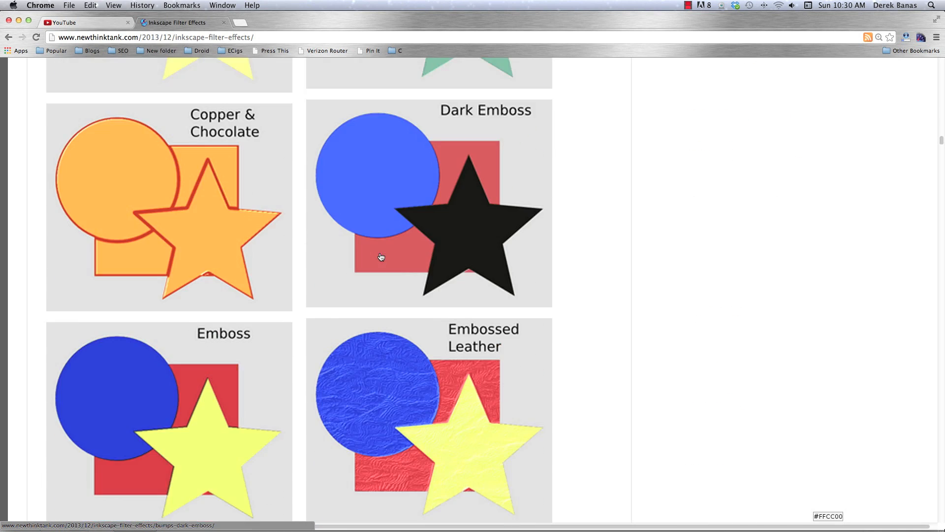
{"action": "scroll", "coordinate": [382, 256], "scroll_direction": "down", "scroll_amount": 10}
{"action": "scroll", "coordinate": [381, 257], "scroll_direction": "down", "scroll_amount": 20}
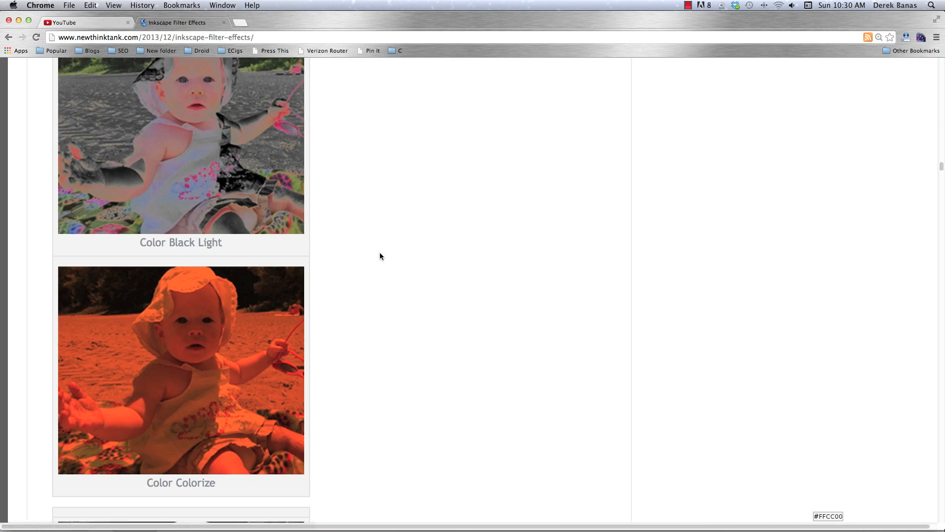
{"action": "scroll", "coordinate": [379, 255], "scroll_direction": "down", "scroll_amount": 20}
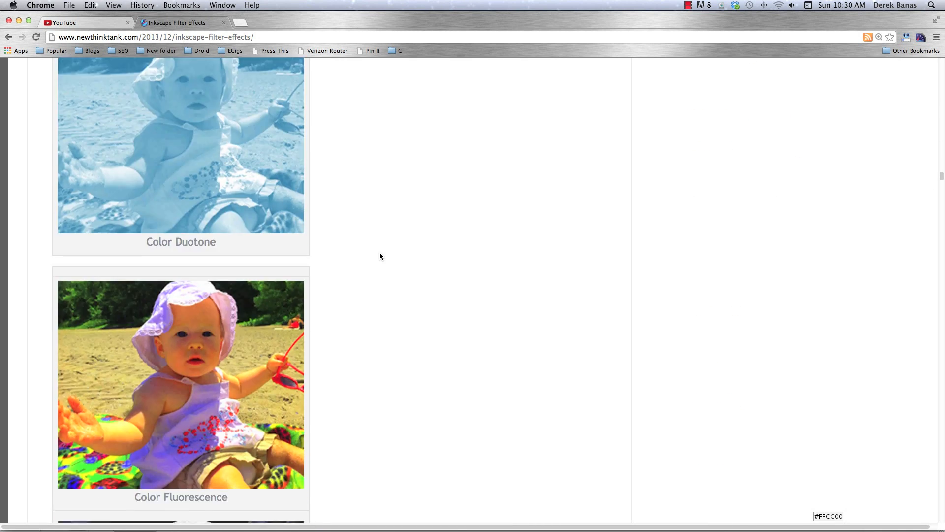
{"action": "scroll", "coordinate": [380, 254], "scroll_direction": "down", "scroll_amount": 15}
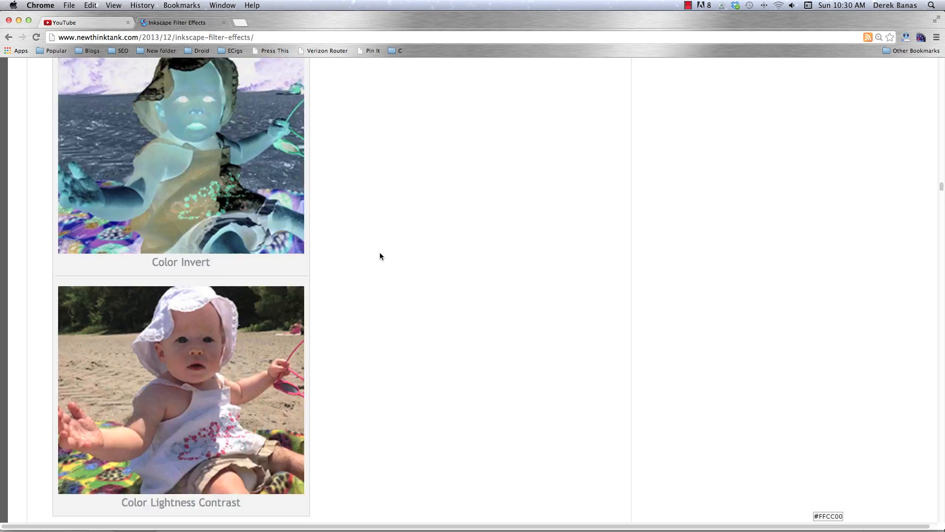
{"action": "scroll", "coordinate": [380, 256], "scroll_direction": "down", "scroll_amount": 5}
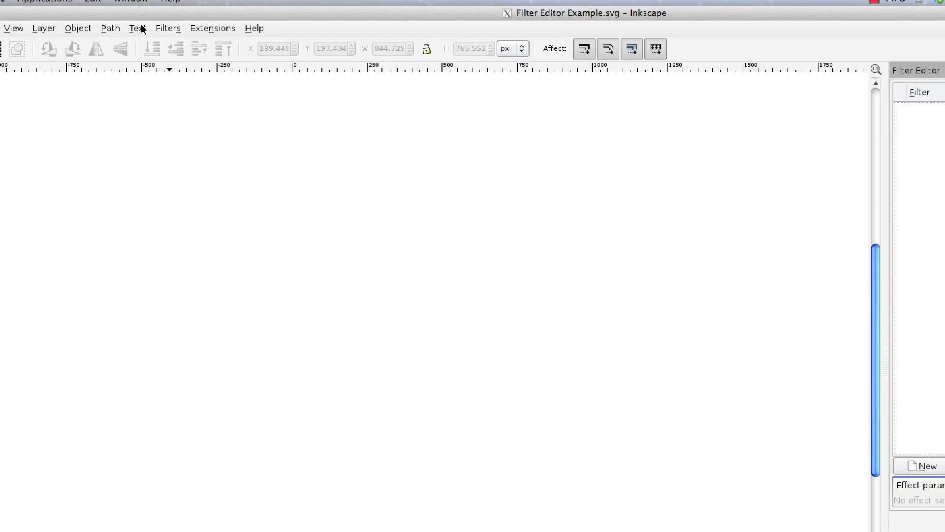
- Create a new filter in the Filter Editor
{"action": "left_click", "coordinate": [222, 37]}
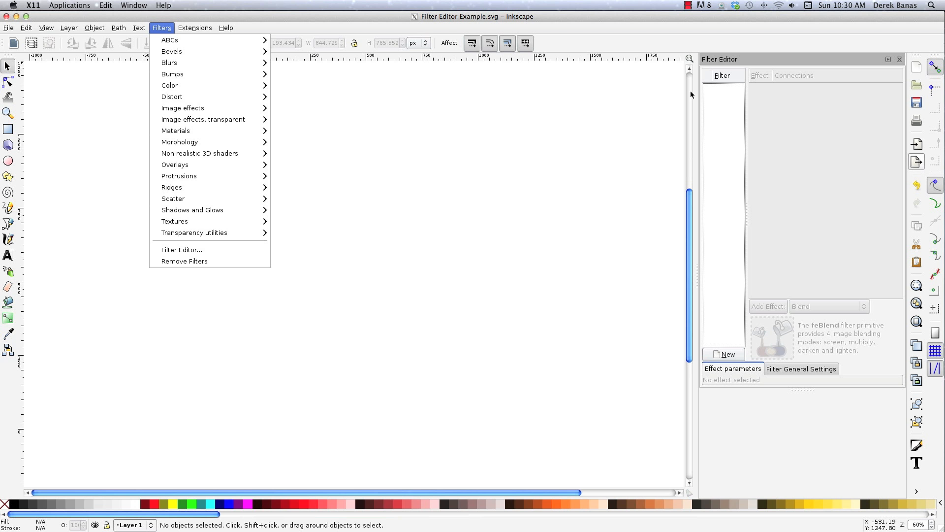
{"action": "left_click", "coordinate": [372, 307]}
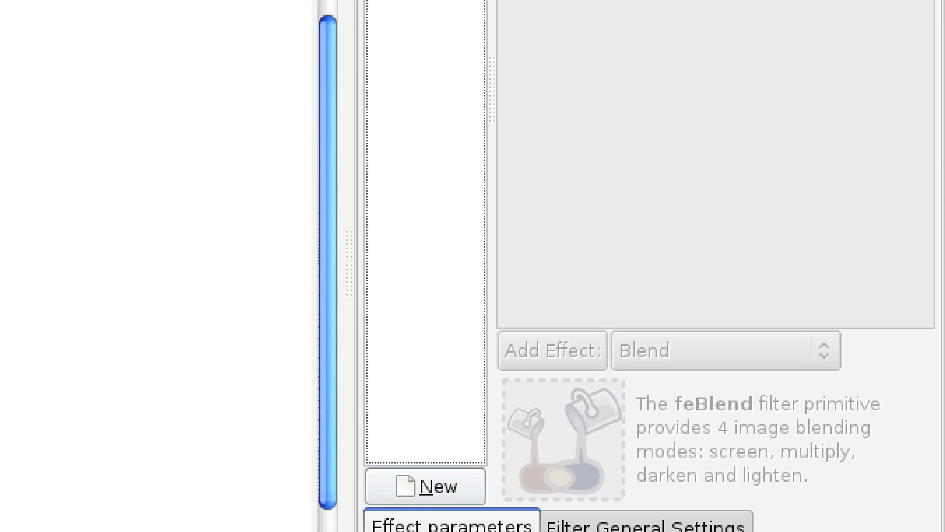
{"action": "left_click", "coordinate": [417, 490]}
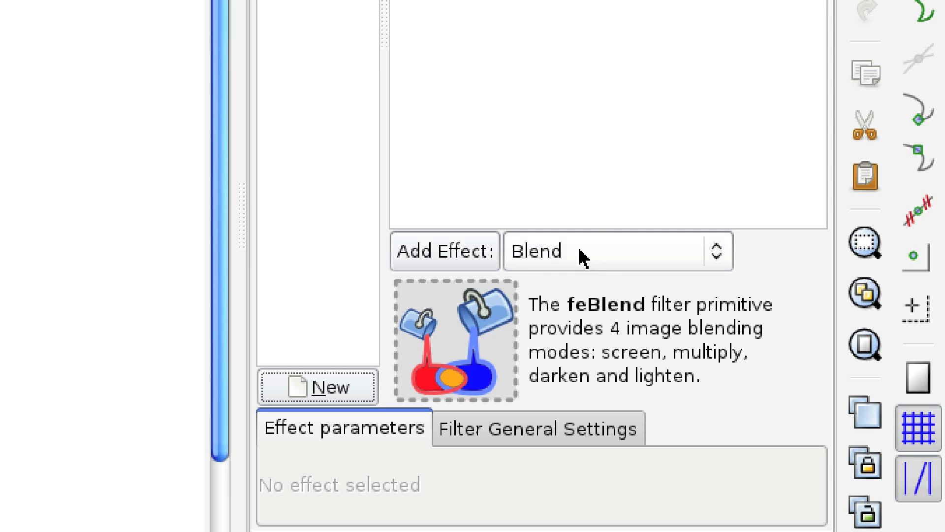
- Add a Color Matrix effect to the filter and connect its input to Source Graphic
{"action": "left_click", "coordinate": [615, 256]}
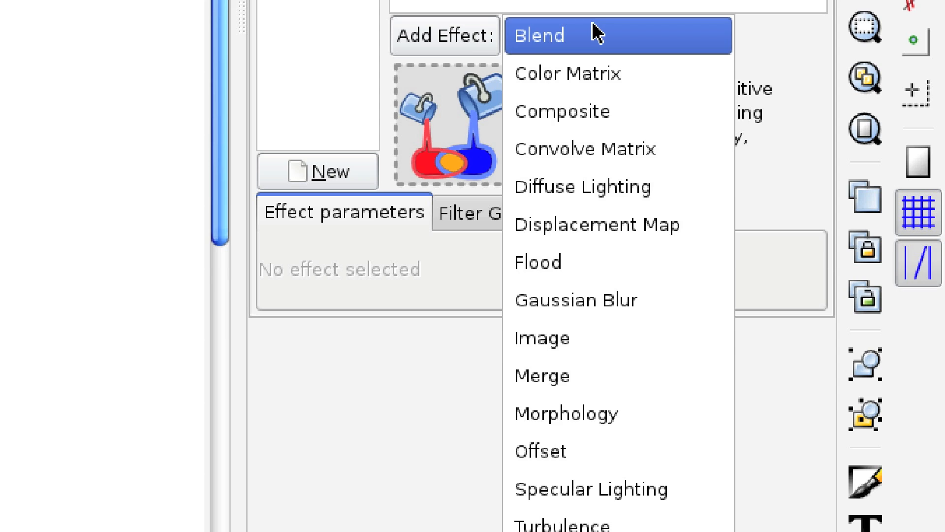
{"action": "left_click", "coordinate": [599, 139]}
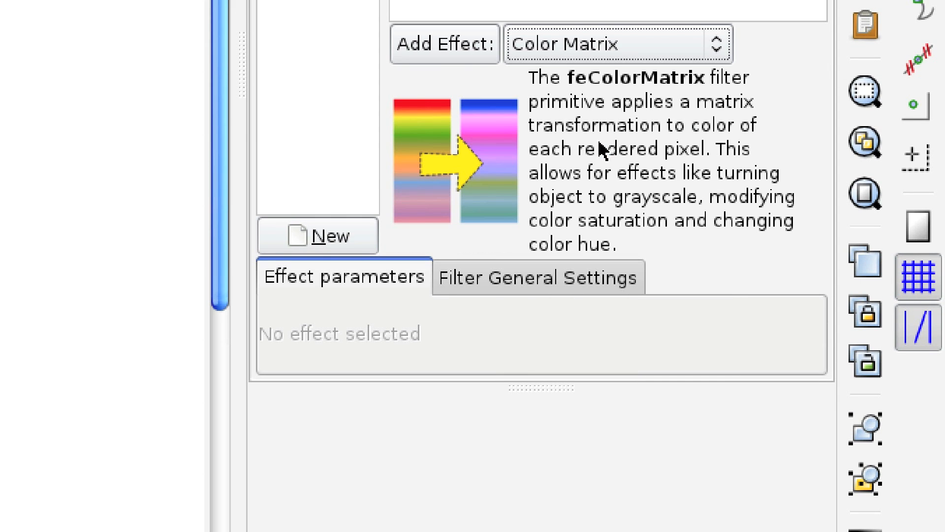
{"action": "left_click", "coordinate": [446, 49]}
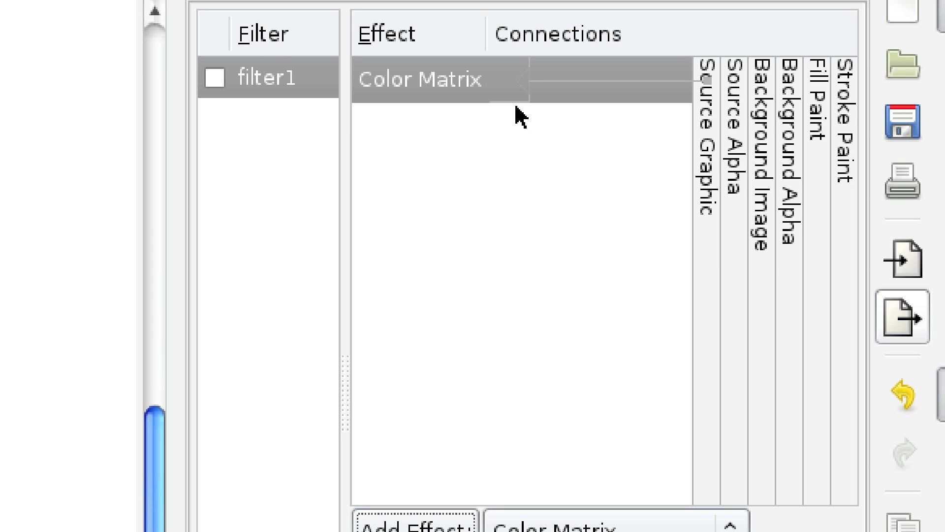
{"action": "left_click_drag", "start_coordinate": [523, 84], "coordinate": [707, 83]}
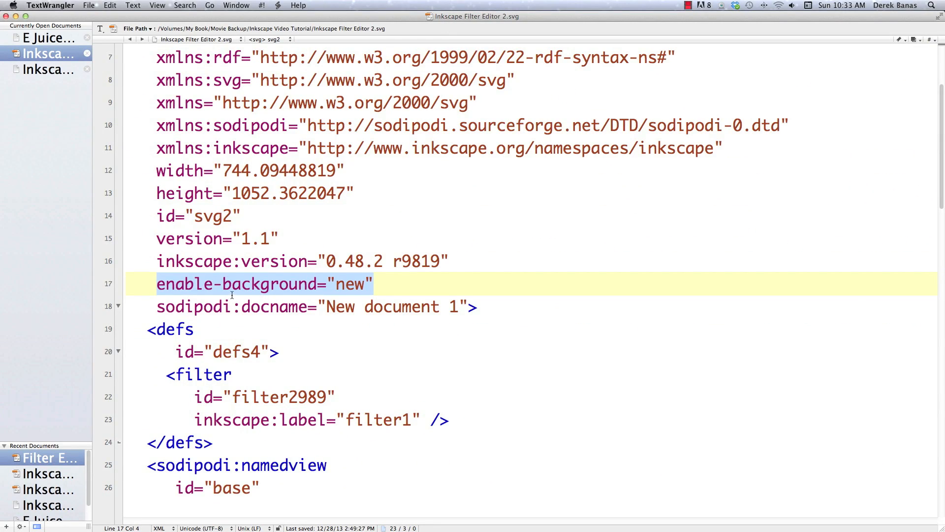
- Examine the opening svg tag in Inkscape Filter Editor 2.svg, highlighting the enable-background="new" attribute, and return to Inkscape
{"action": "scroll", "coordinate": [214, 176], "scroll_direction": "up", "scroll_amount": 3}
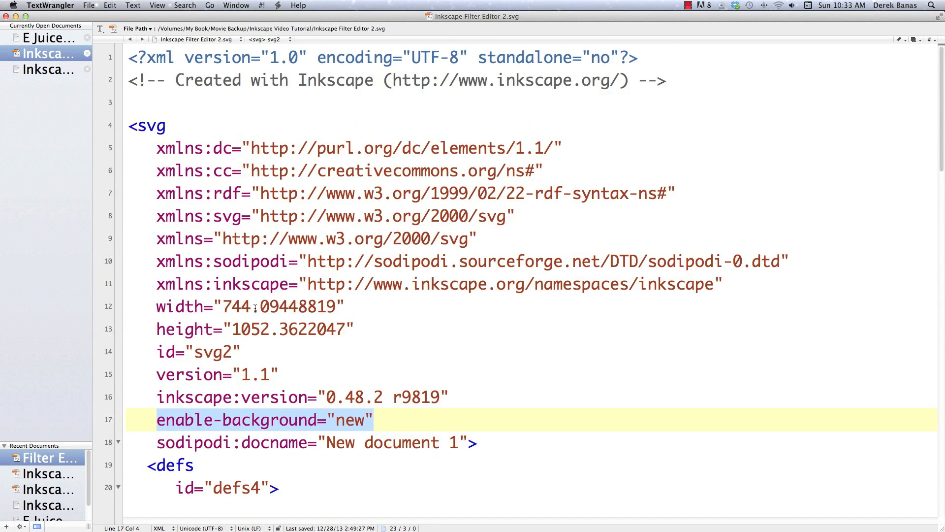
{"action": "scroll", "coordinate": [254, 308], "scroll_direction": "down", "scroll_amount": 1}
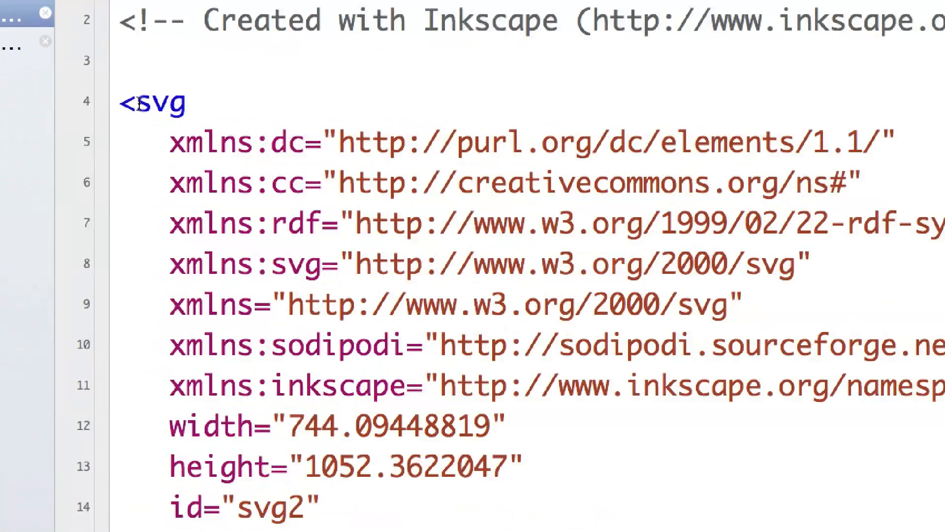
{"action": "scroll", "coordinate": [212, 90], "scroll_direction": "up", "scroll_amount": 1}
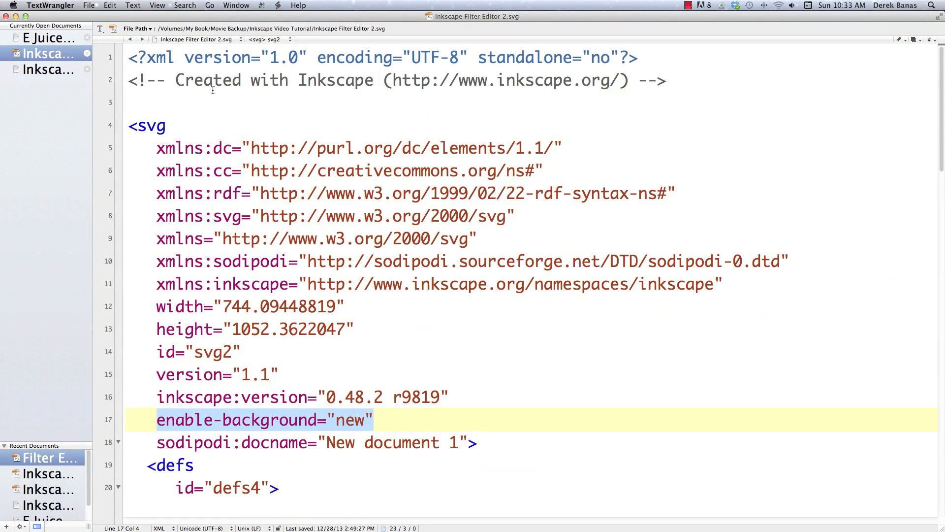
{"action": "scroll", "coordinate": [362, 317], "scroll_direction": "down", "scroll_amount": 8}
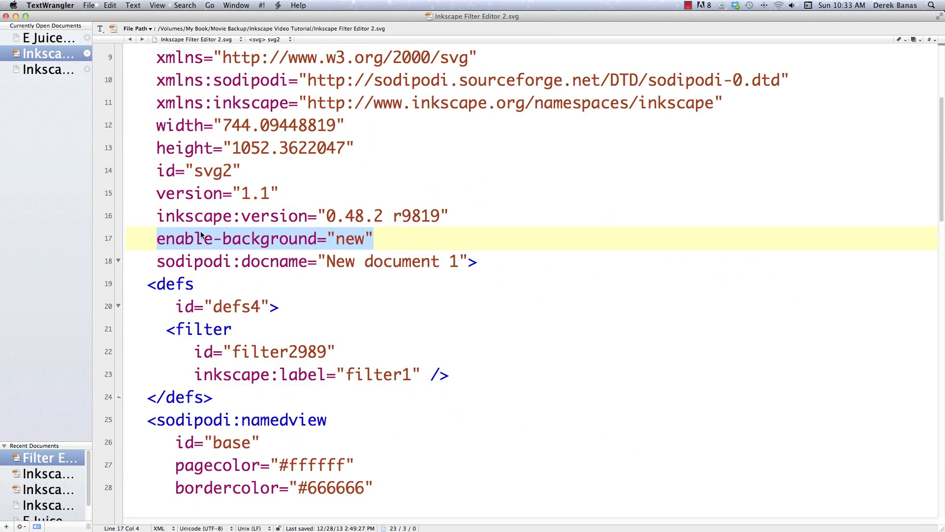
{"action": "left_click", "coordinate": [148, 216]}
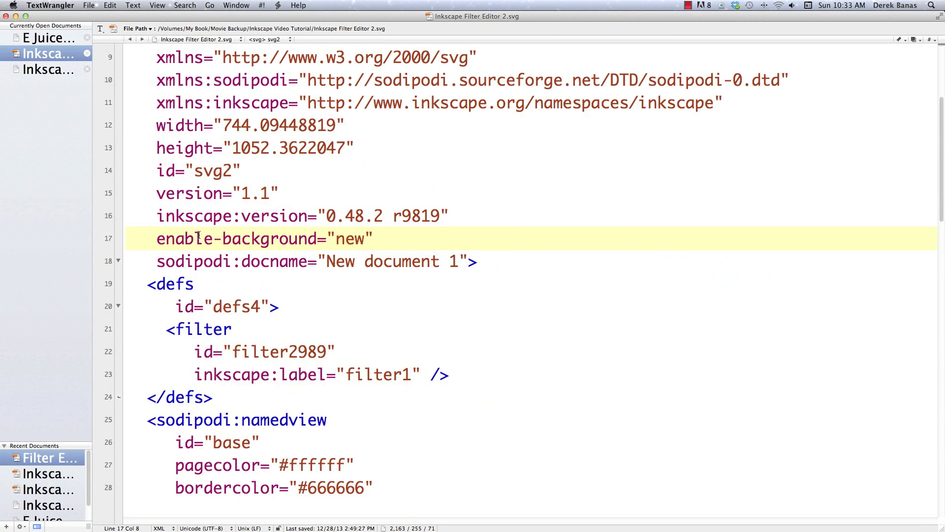
{"action": "left_click_drag", "start_coordinate": [157, 238], "coordinate": [318, 239]}
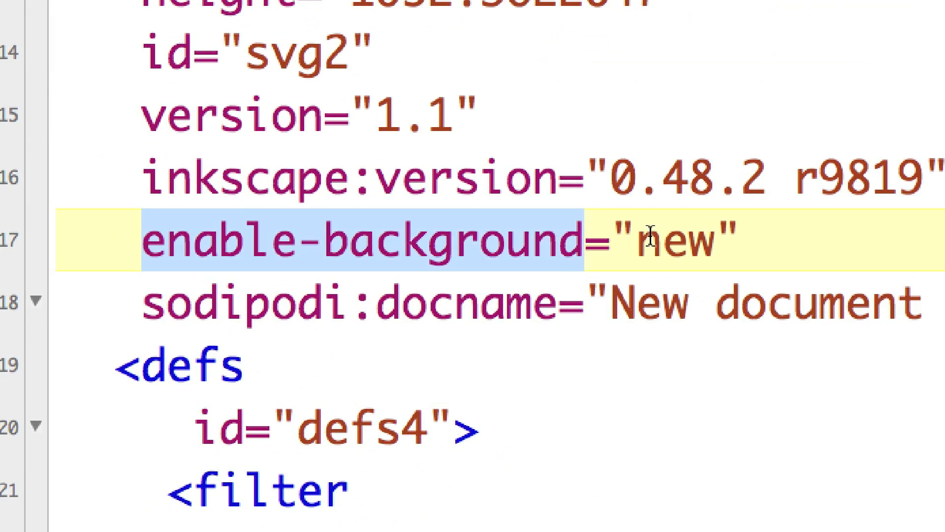
{"action": "left_click_drag", "start_coordinate": [651, 235], "coordinate": [737, 239]}
{"action": "left_click_drag", "start_coordinate": [141, 302], "coordinate": [348, 306]}
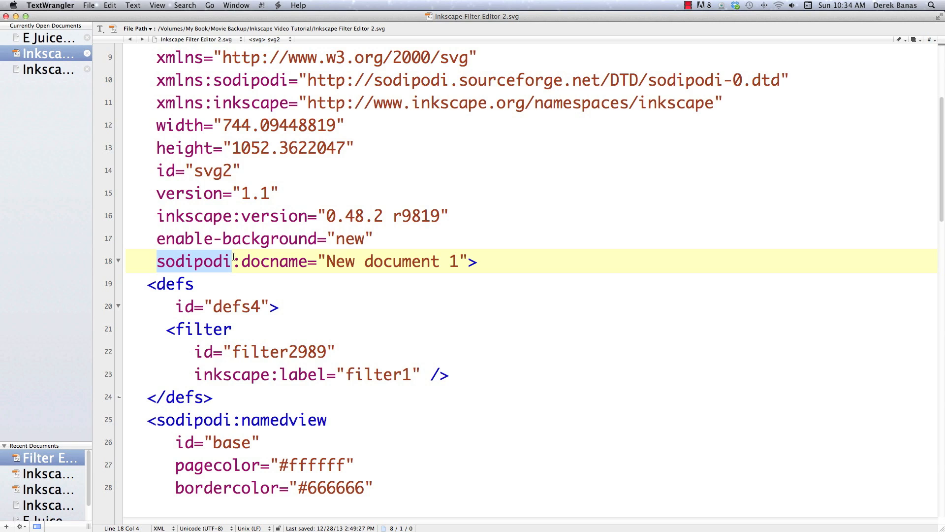
{"action": "left_click", "coordinate": [15, 16]}
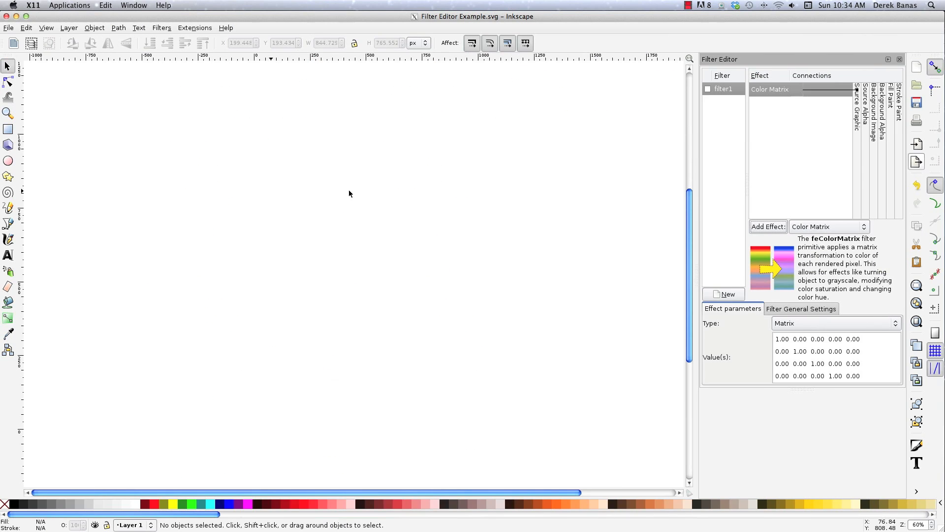
- Draw a blue rectangle about 468 by 474 px on the canvas and look through the available filter effects
{"action": "left_click", "coordinate": [8, 129]}
{"action": "left_click_drag", "start_coordinate": [336, 136], "coordinate": [474, 275]}
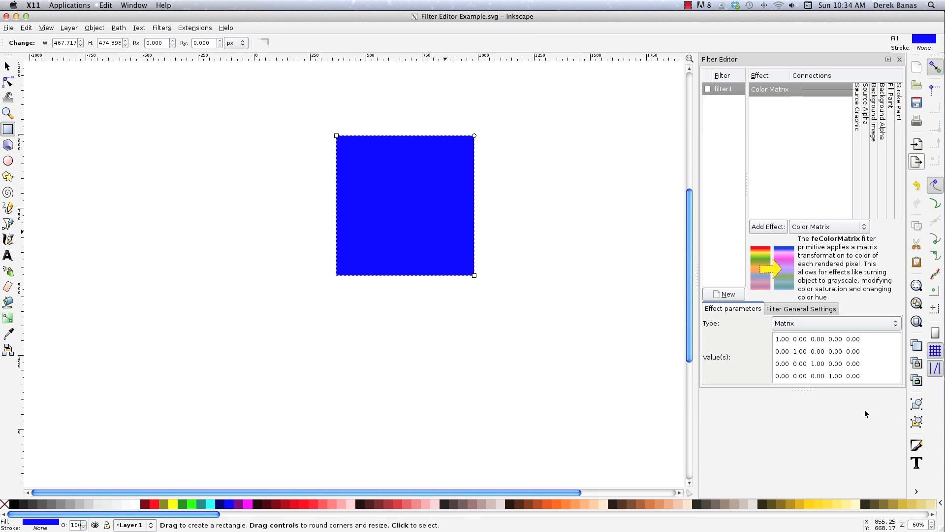
{"action": "left_click", "coordinate": [837, 227]}
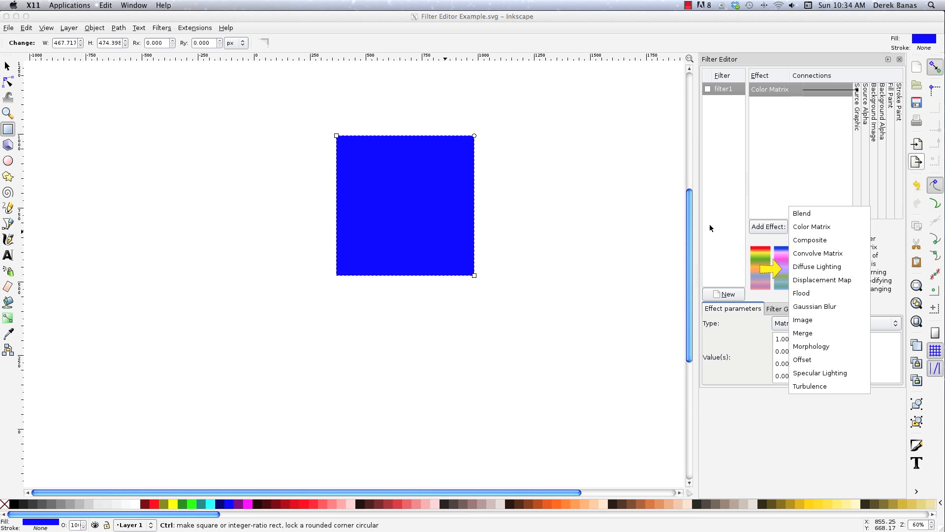
{"action": "left_click", "coordinate": [405, 123]}
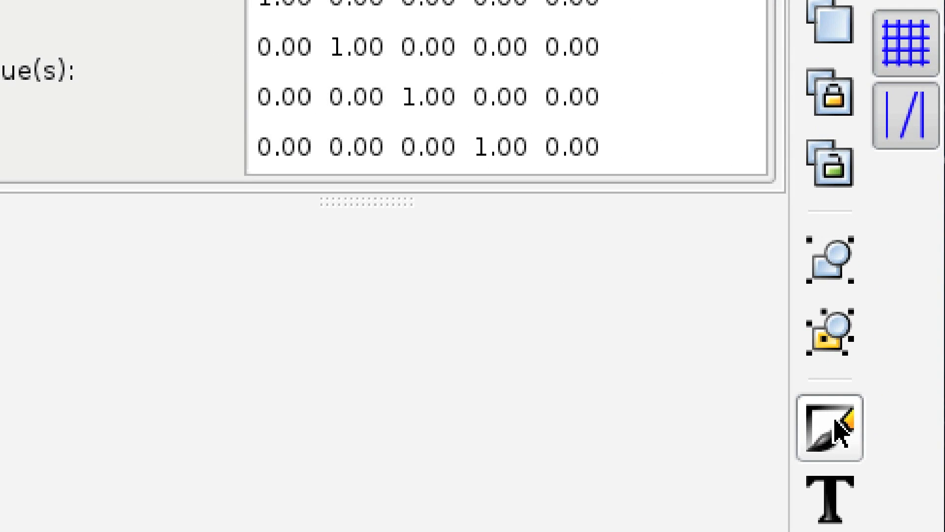
- Open Fill and Stroke docked together with the Filter Editor and set the blue rectangle's blur to 7.6
{"action": "left_click", "coordinate": [841, 433]}
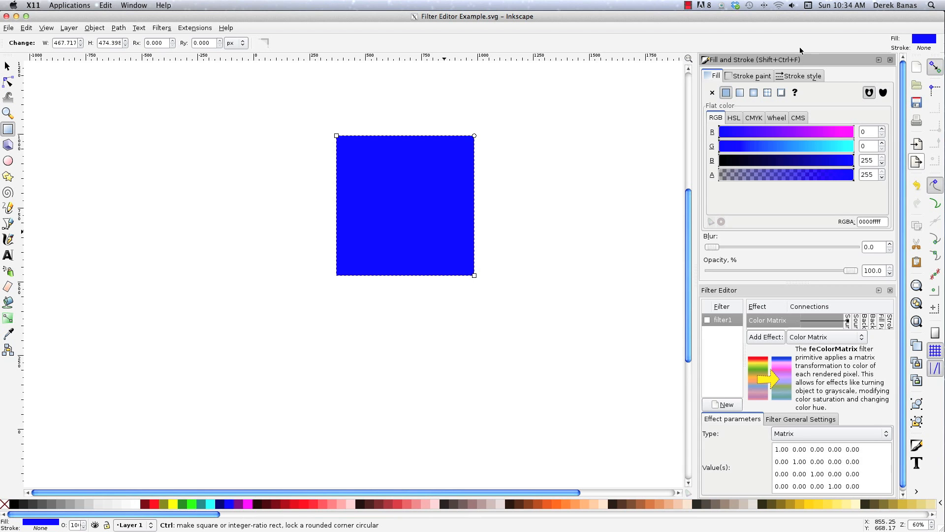
{"action": "left_click_drag", "start_coordinate": [797, 59], "coordinate": [799, 395]}
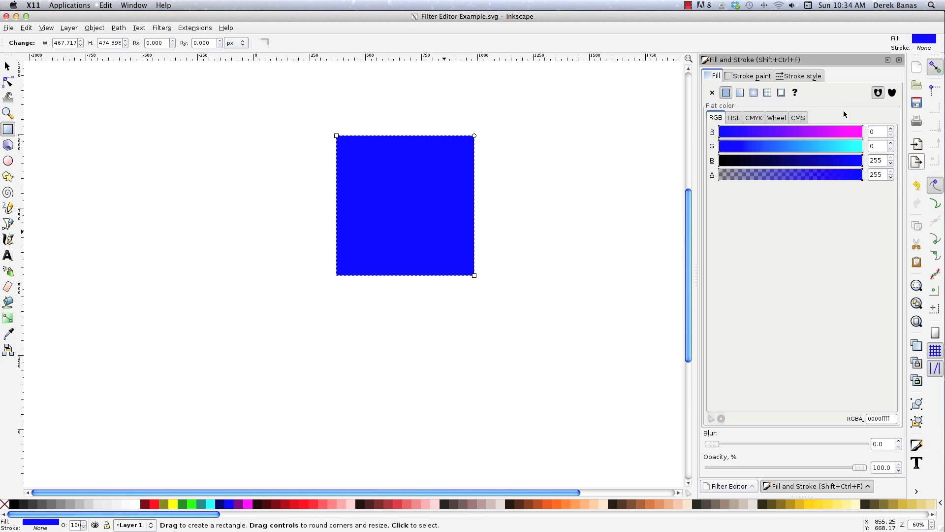
{"action": "left_click", "coordinate": [7, 66]}
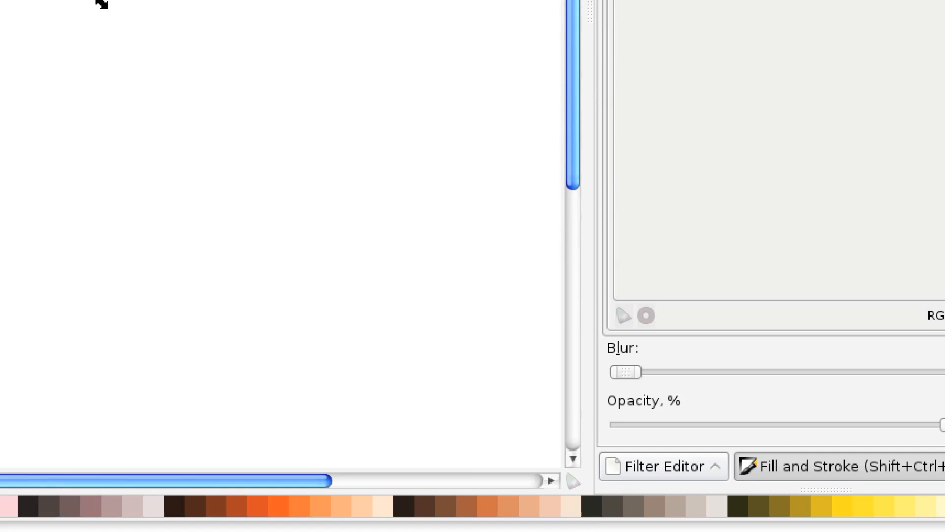
{"action": "left_click_drag", "start_coordinate": [625, 362], "coordinate": [659, 372]}
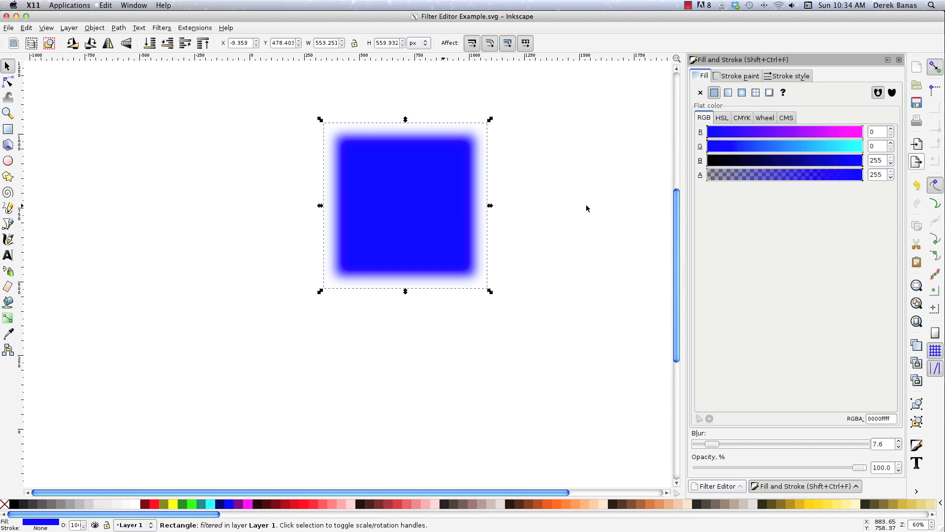
- Delete the blurred rectangle and bring the Filter Editor back into view
{"action": "key", "text": "Delete"}
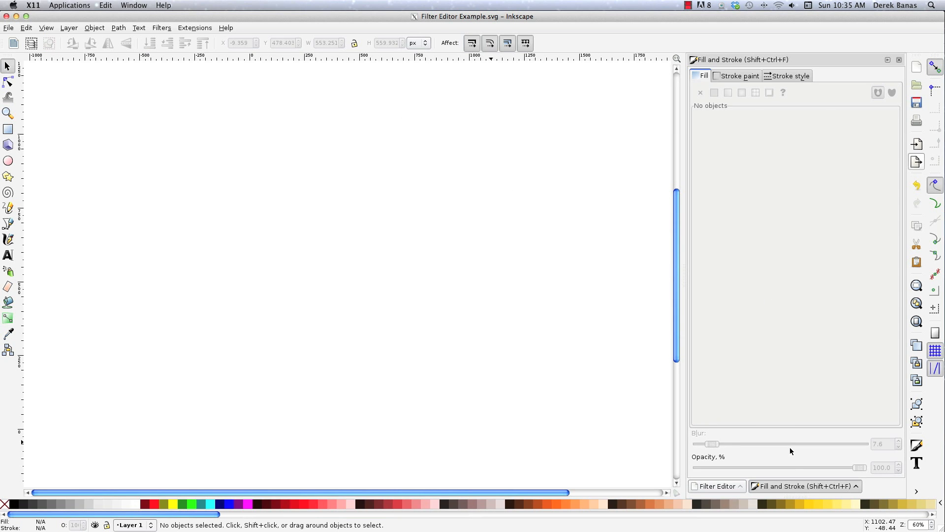
{"action": "left_click", "coordinate": [715, 486]}
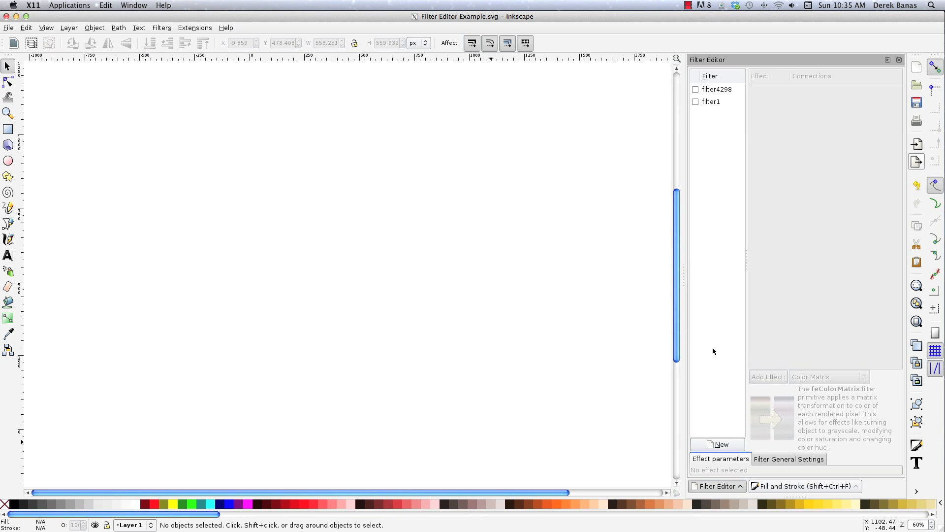
- Remove the Gaussian Blur effect from filter4298 and delete filter4298 from the filter list
{"action": "left_click", "coordinate": [723, 92]}
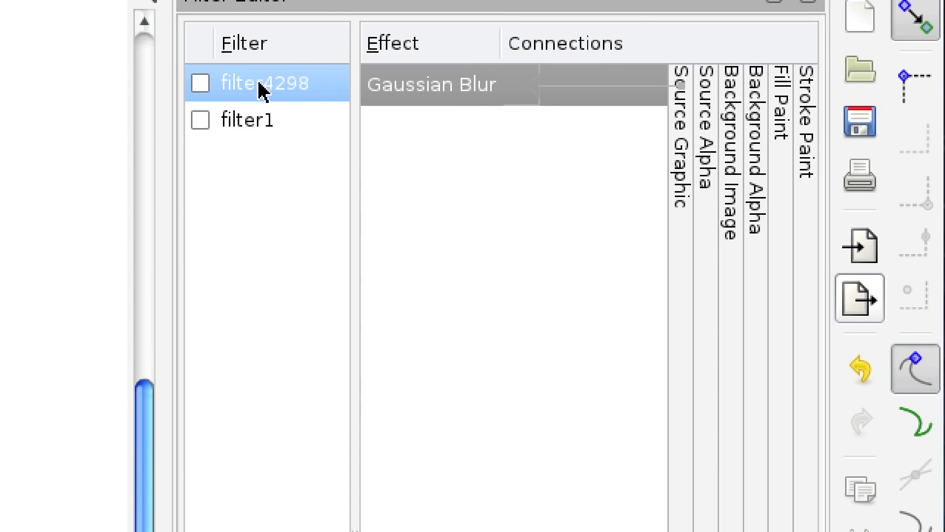
{"action": "right_click", "coordinate": [422, 81]}
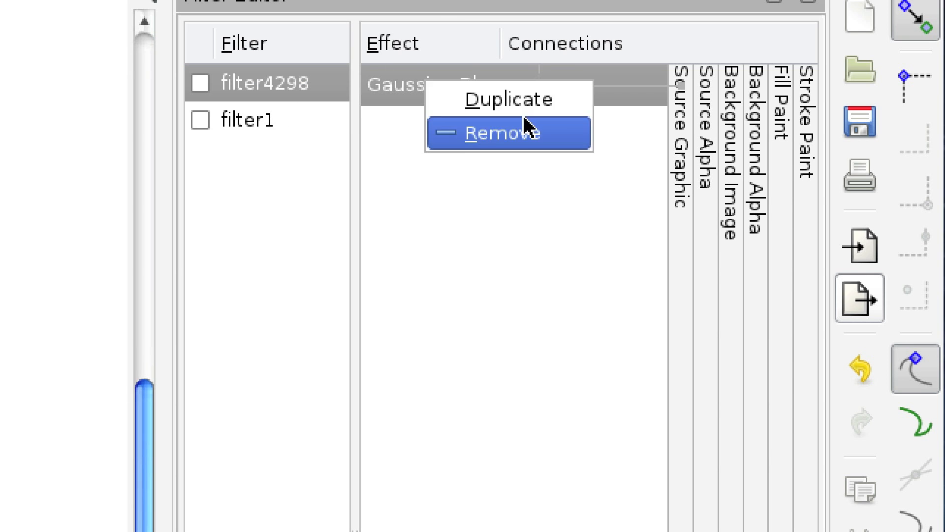
{"action": "left_click", "coordinate": [510, 140]}
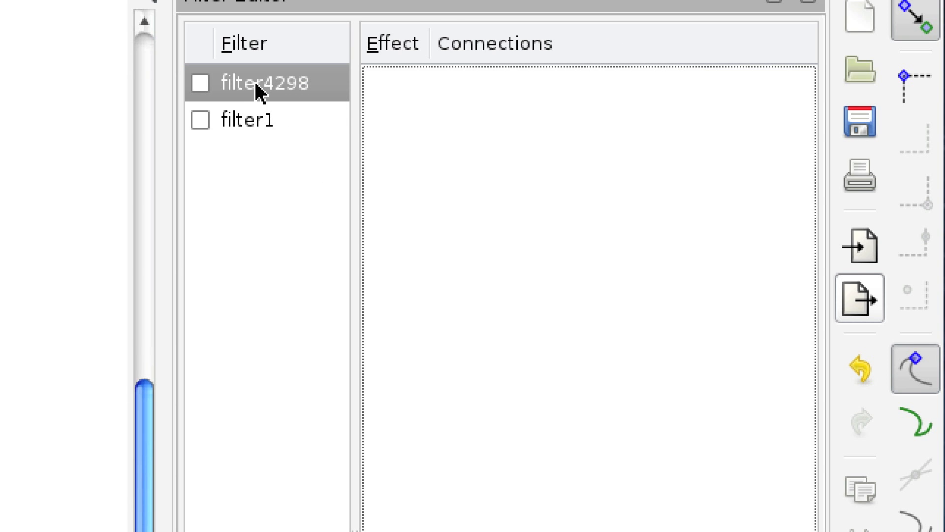
{"action": "right_click", "coordinate": [270, 80]}
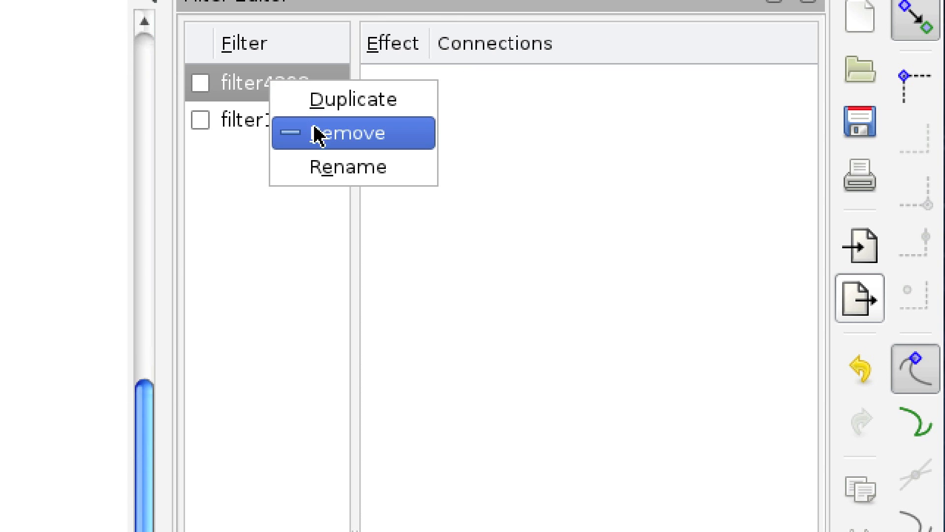
{"action": "left_click", "coordinate": [338, 136]}
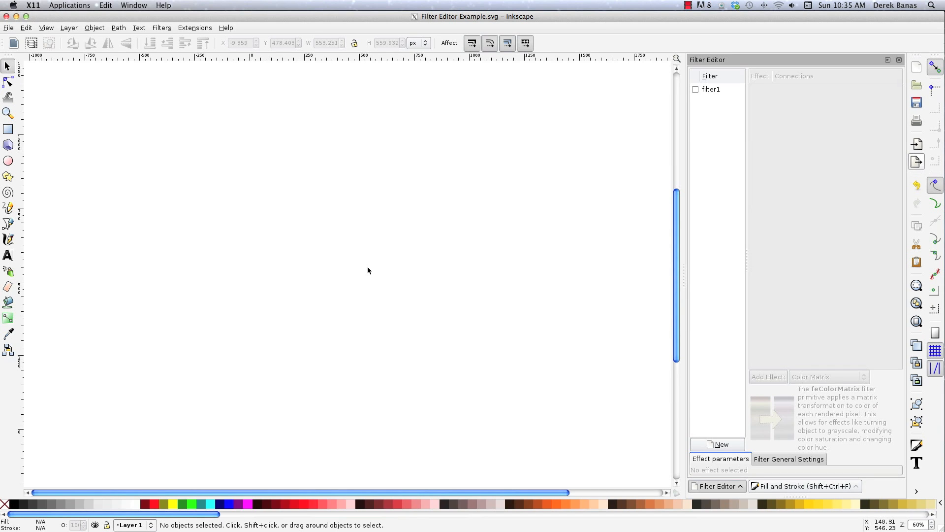
- Draw a rectangle about 568 by 581 px on the canvas and fill it with red #FF0000
{"action": "key", "text": "r"}
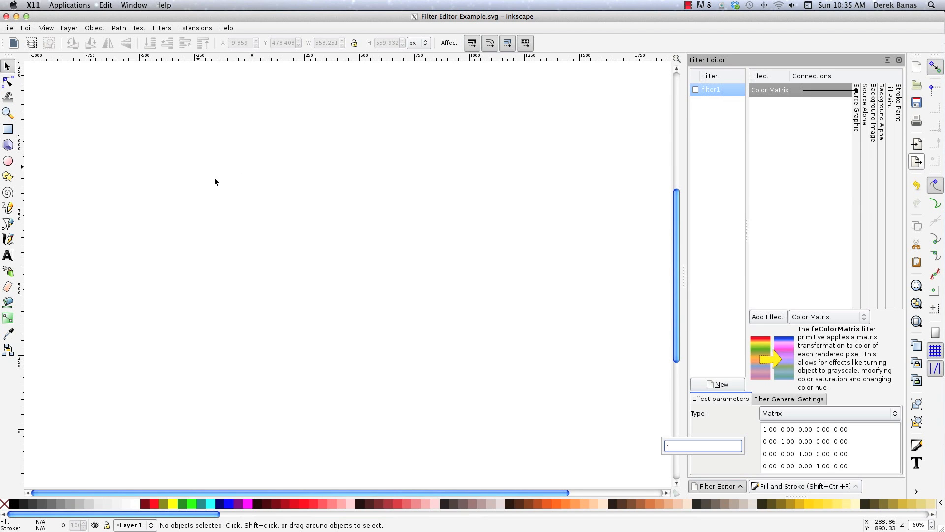
{"action": "left_click", "coordinate": [8, 129]}
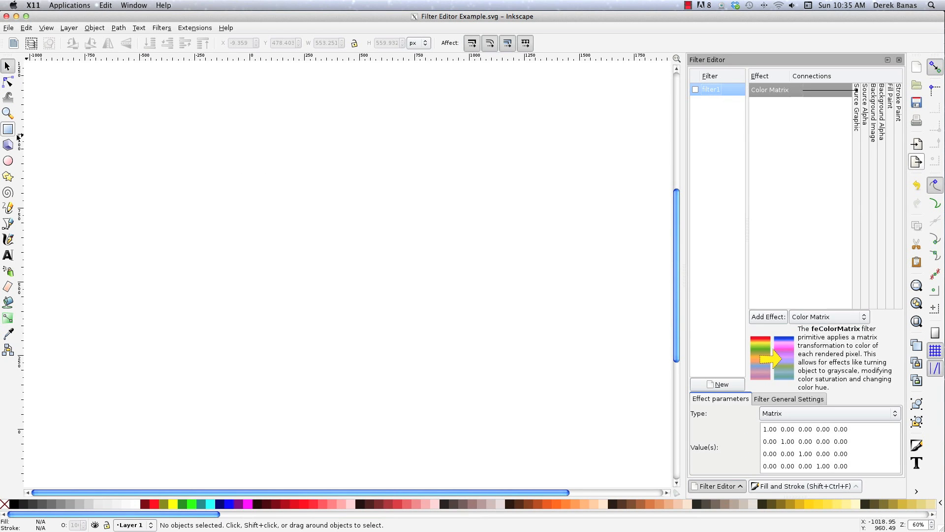
{"action": "left_click", "coordinate": [8, 129]}
{"action": "left_click_drag", "start_coordinate": [274, 128], "coordinate": [441, 299]}
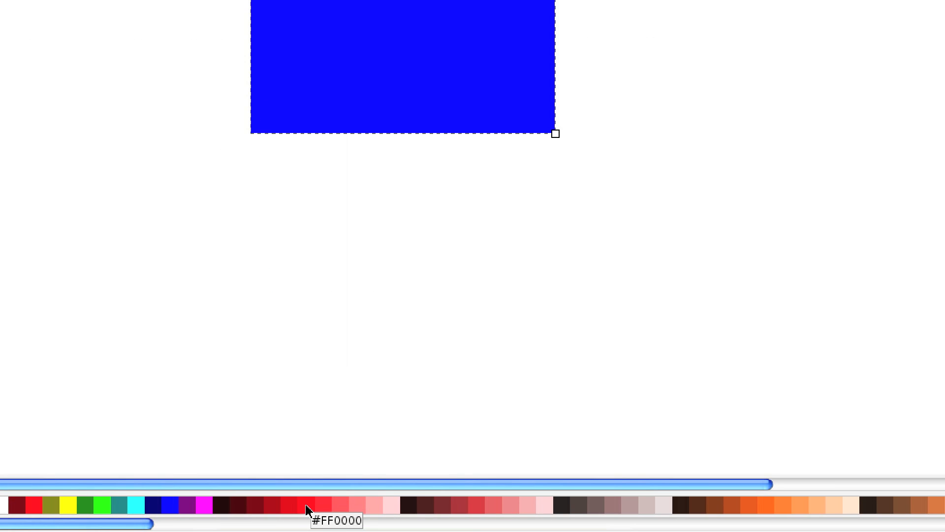
{"action": "left_click", "coordinate": [306, 506]}
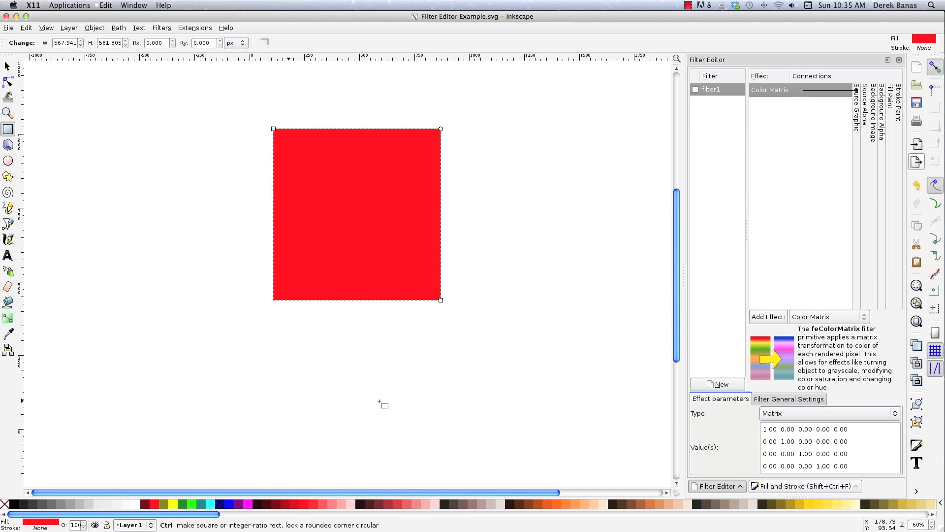
- Draw a blue rectangle about 553 by 535 px overlapping the lower right corner of the red one and deselect it
{"action": "left_click_drag", "start_coordinate": [505, 359], "coordinate": [341, 201]}
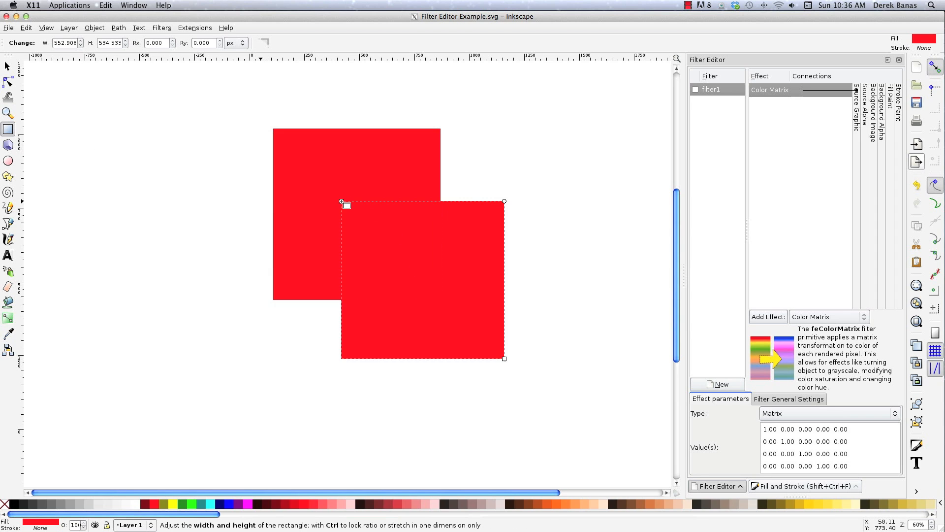
{"action": "left_click", "coordinate": [229, 504]}
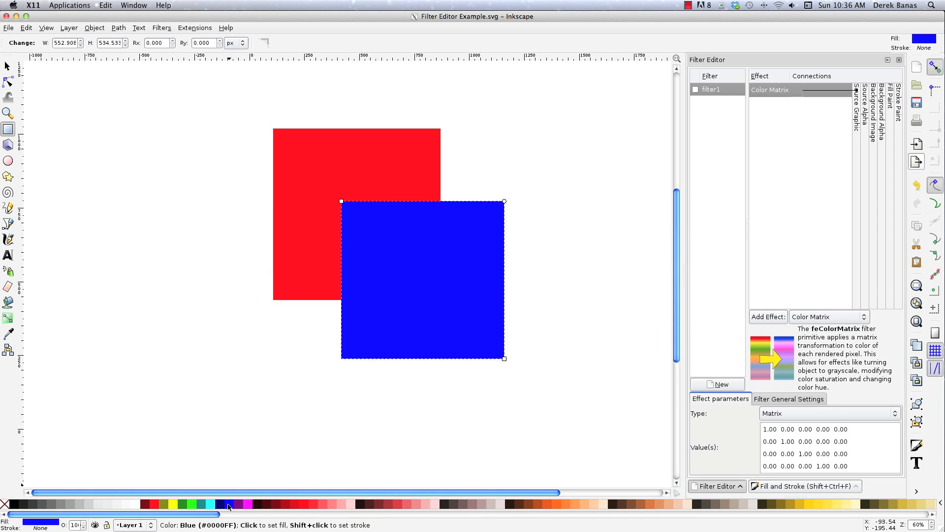
{"action": "left_click", "coordinate": [7, 68]}
{"action": "left_click", "coordinate": [576, 270]}
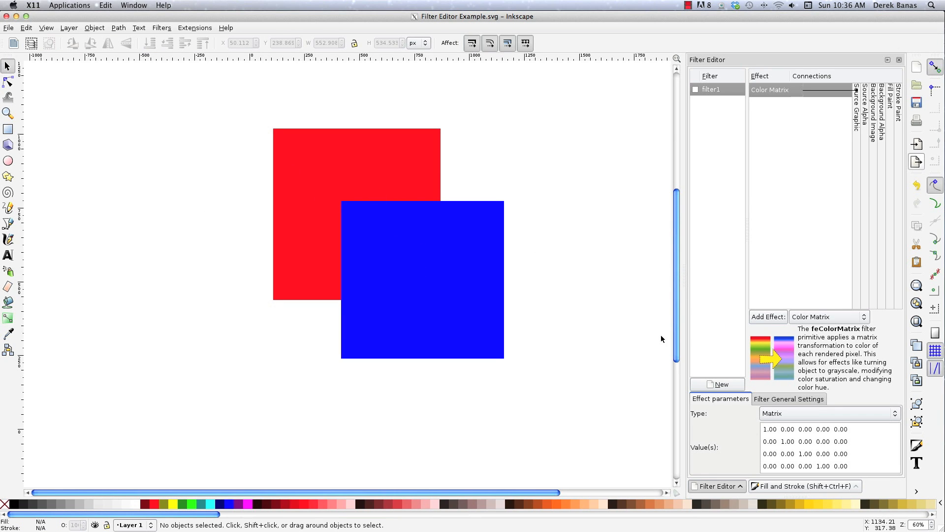
- Replace the Color Matrix effect in filter1 with a Blend effect
{"action": "right_click", "coordinate": [780, 93]}
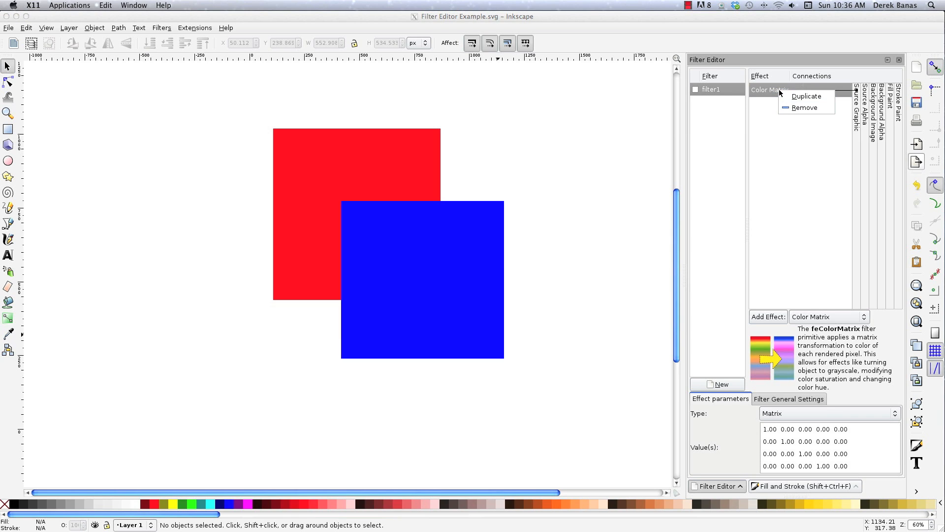
{"action": "left_click", "coordinate": [799, 108]}
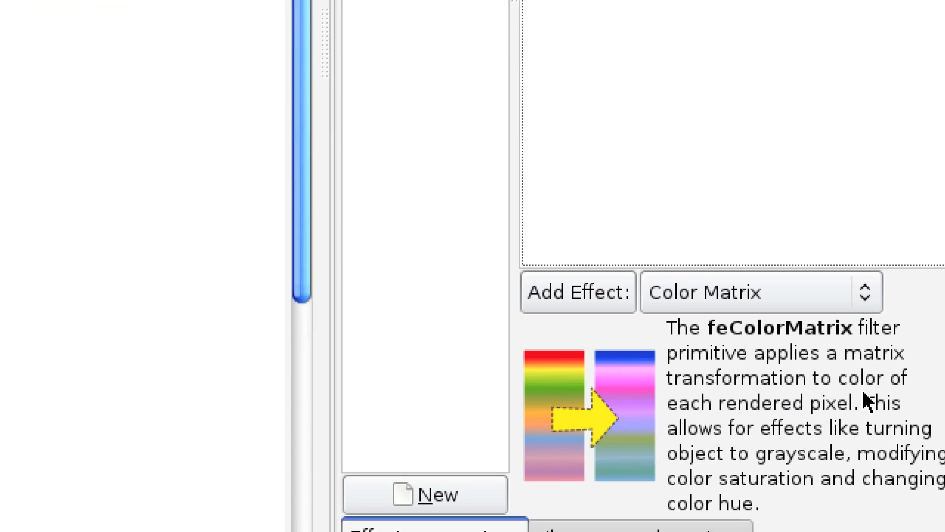
{"action": "left_click", "coordinate": [837, 283]}
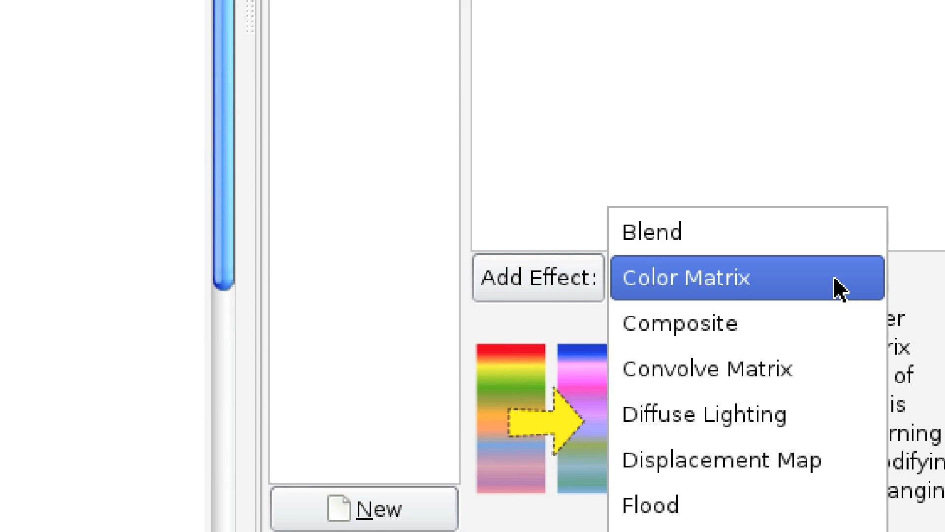
{"action": "left_click", "coordinate": [785, 228]}
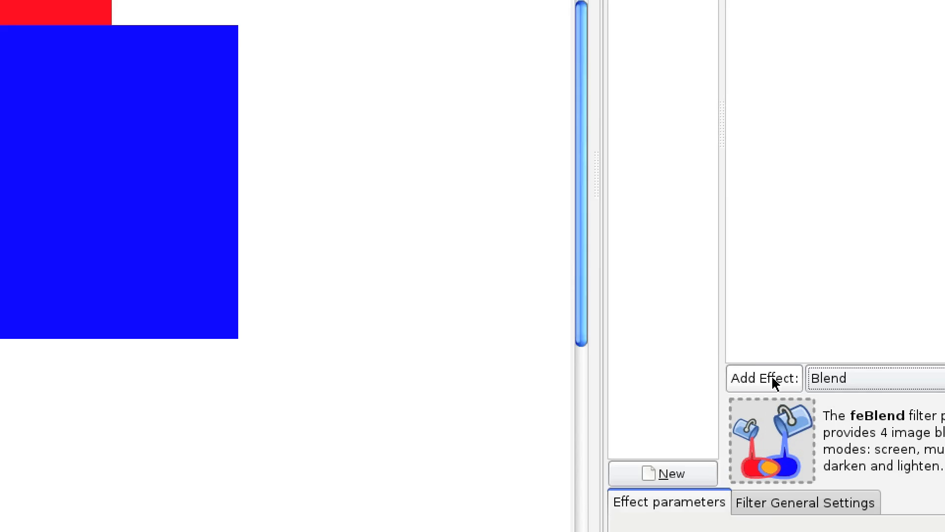
{"action": "left_click", "coordinate": [773, 383]}
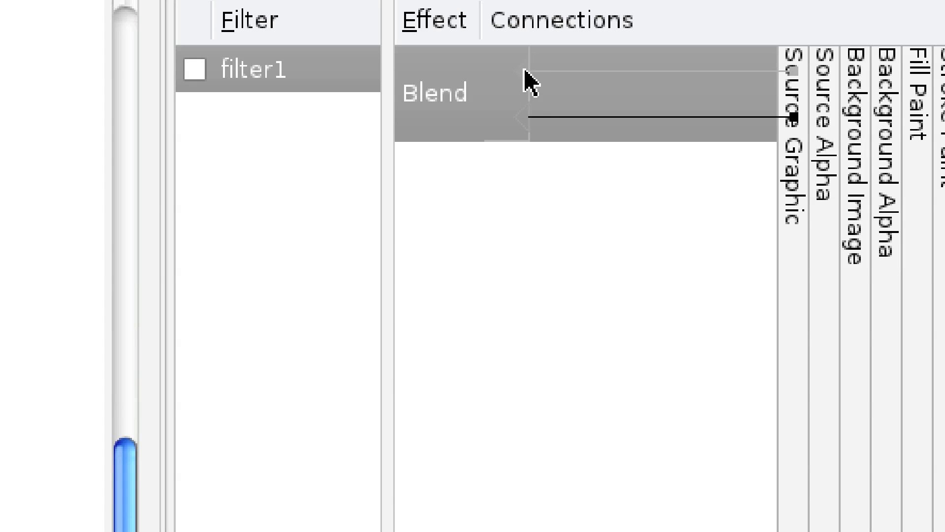
- Connect the Blend effect's first input to Background Image in Multiply mode and apply filter1 to both rectangles
{"action": "left_click_drag", "start_coordinate": [525, 70], "coordinate": [857, 72]}
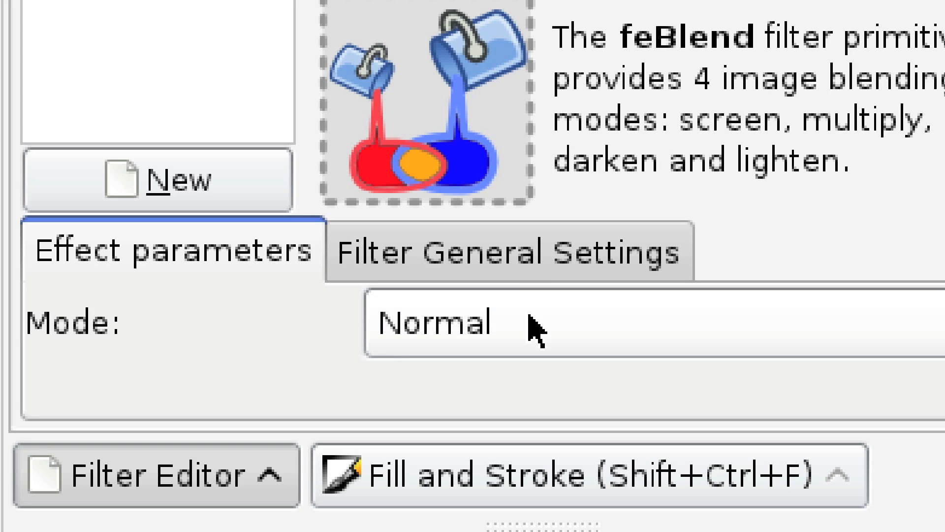
{"action": "left_click", "coordinate": [647, 322]}
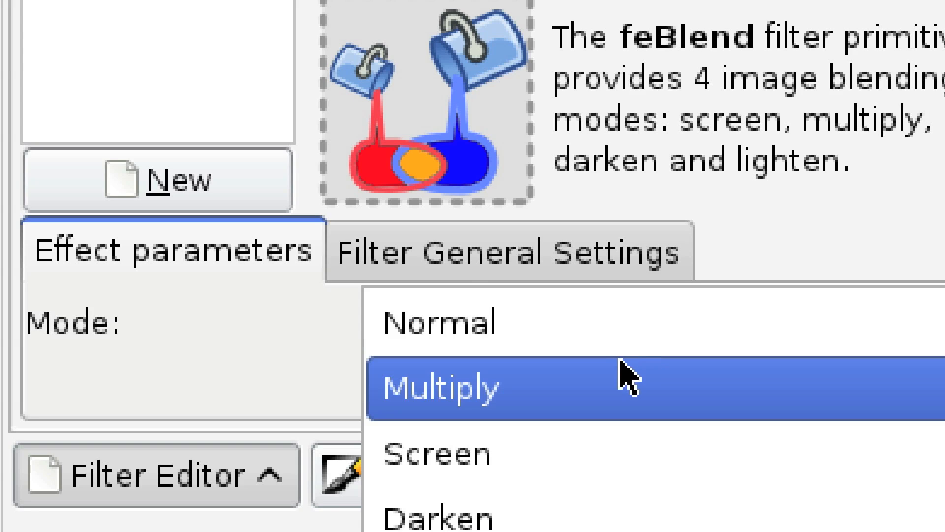
{"action": "left_click", "coordinate": [655, 383]}
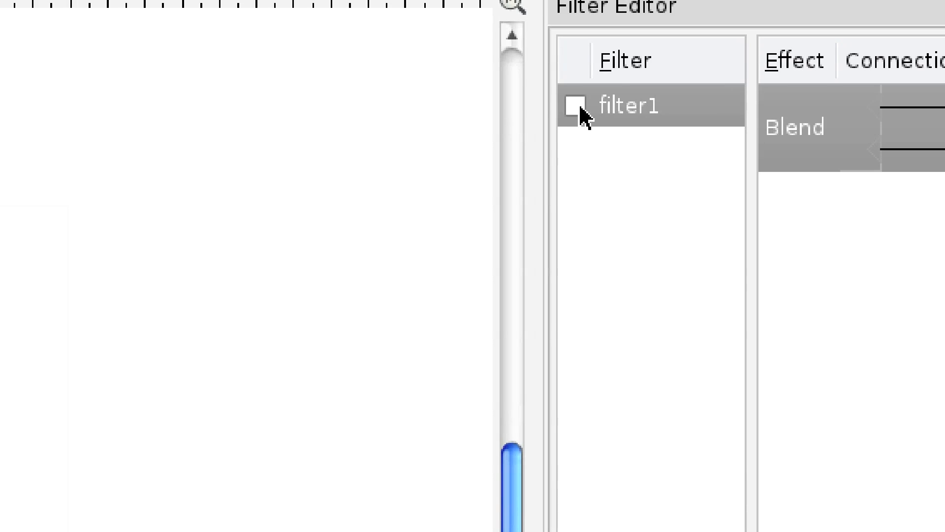
{"action": "left_click", "coordinate": [575, 106]}
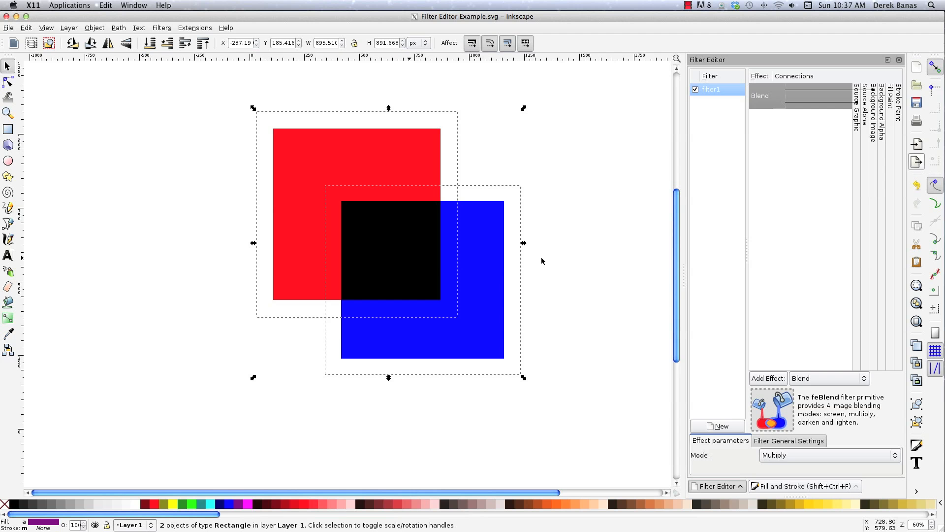
{"action": "left_click", "coordinate": [545, 259]}
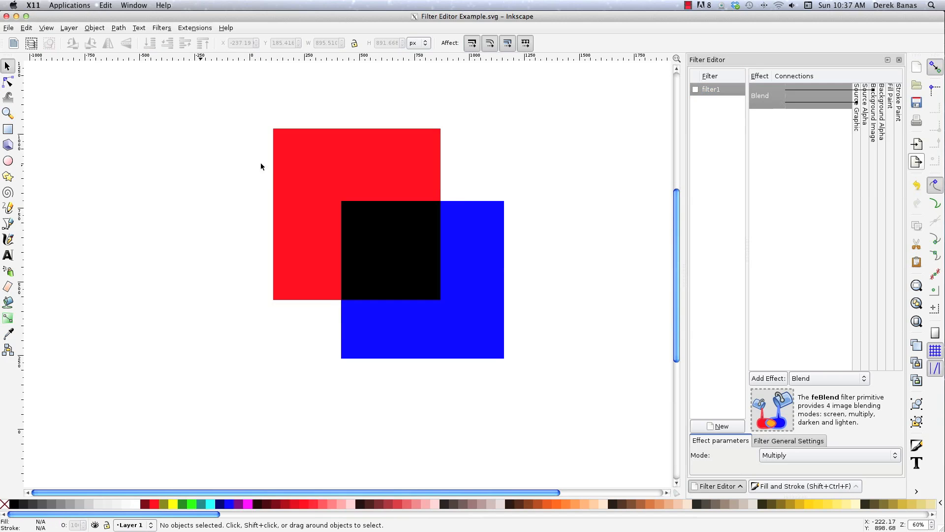
- Recolour the red rectangle purple and the blue rectangle cyan, and view the available blend modes
{"action": "left_click", "coordinate": [320, 163]}
{"action": "left_click", "coordinate": [252, 502]}
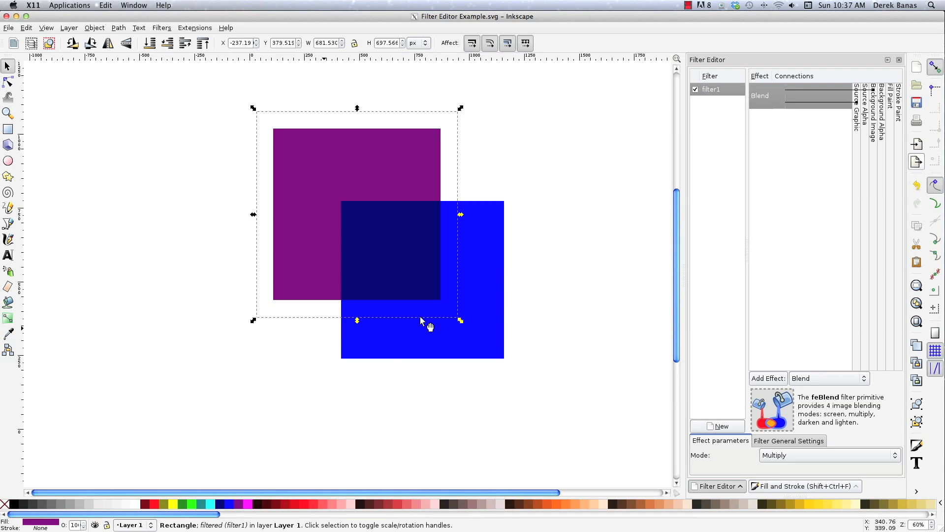
{"action": "left_click", "coordinate": [442, 321]}
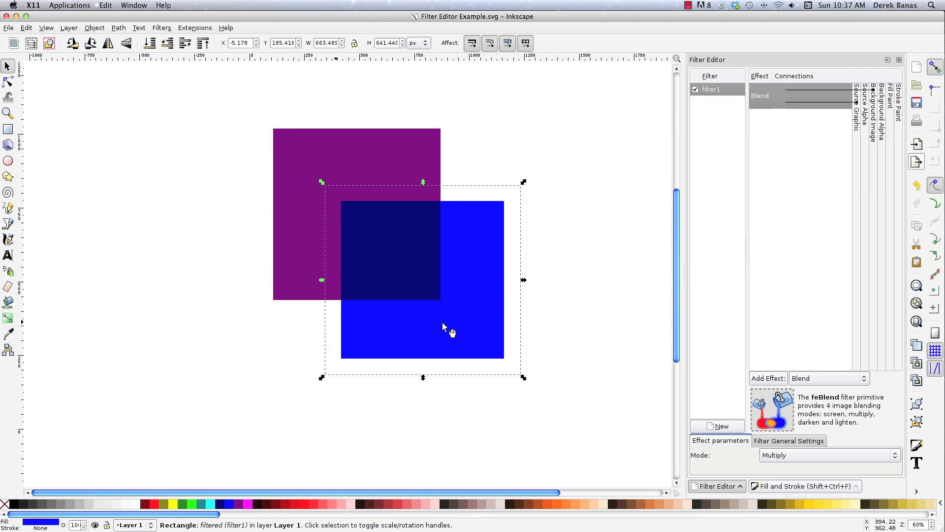
{"action": "left_click", "coordinate": [210, 503]}
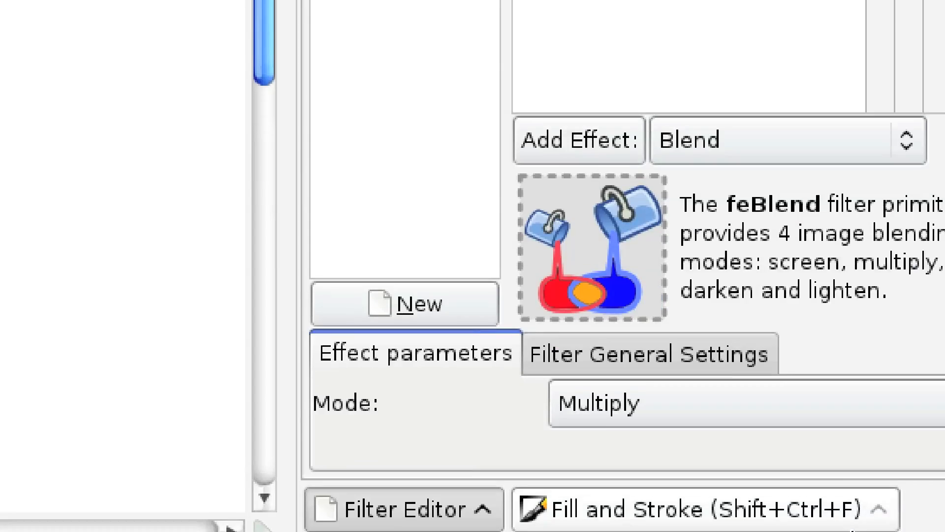
{"action": "left_click", "coordinate": [724, 403]}
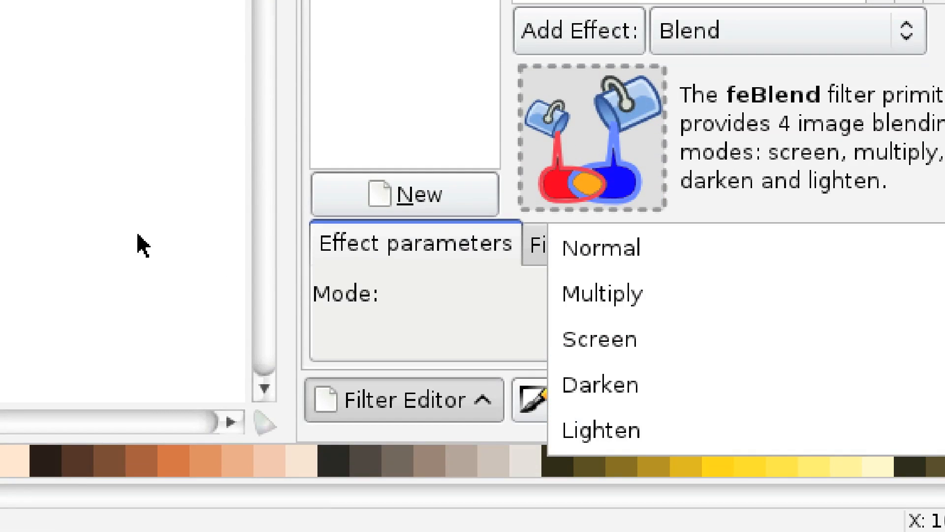
{"action": "left_click", "coordinate": [155, 348]}
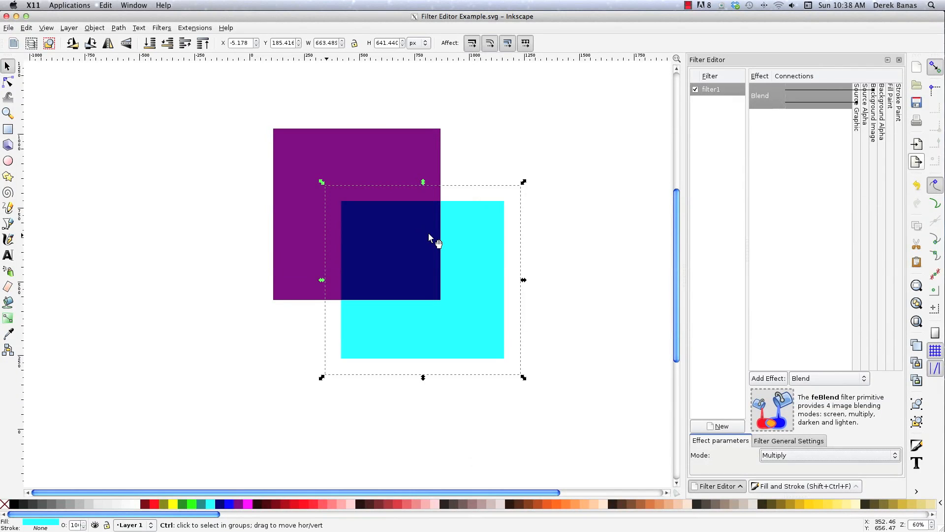
- Replace both rectangles with three overlapping circles, two about 448 px wide side by side and one about 411 px wide below them
{"action": "left_click_drag", "start_coordinate": [570, 402], "coordinate": [209, 129]}
{"action": "key", "text": "Delete"}
{"action": "left_click", "coordinate": [8, 161]}
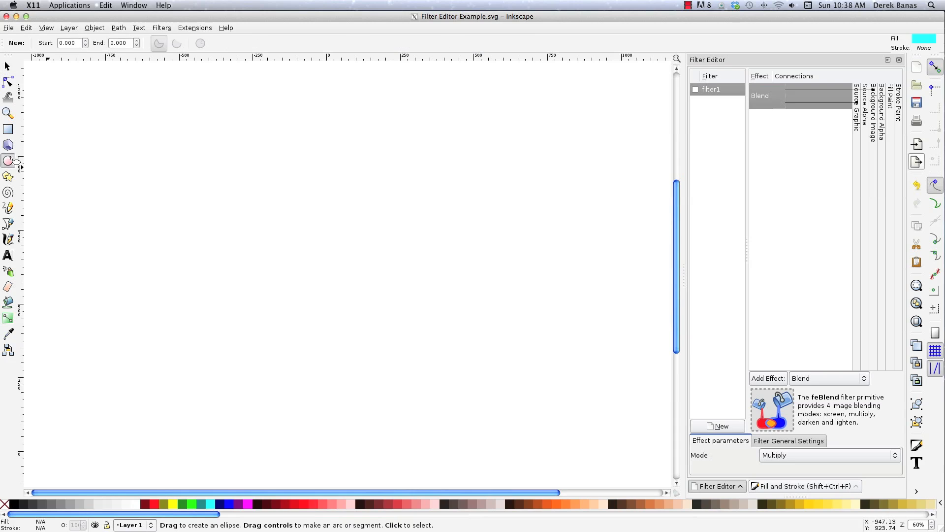
{"action": "left_click_drag", "start_coordinate": [263, 159], "coordinate": [396, 305]}
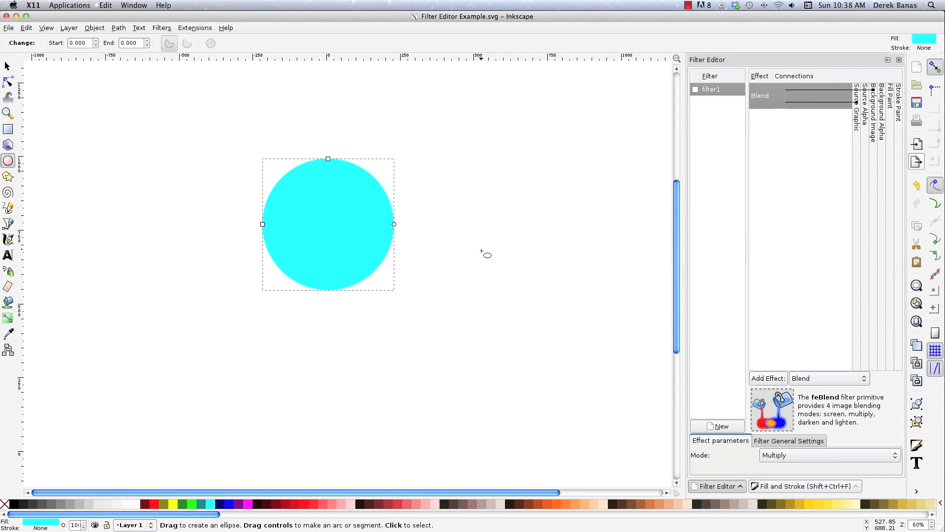
{"action": "left_click_drag", "start_coordinate": [485, 291], "coordinate": [352, 157]}
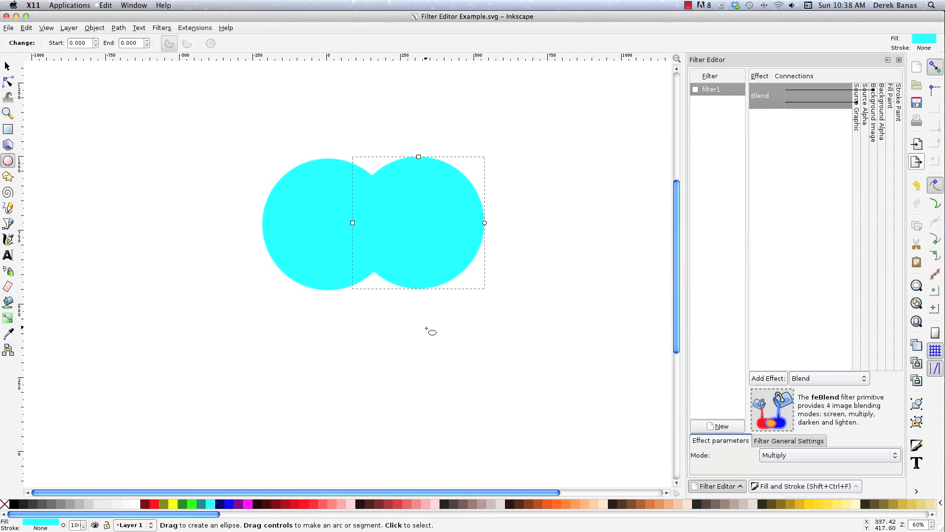
{"action": "left_click_drag", "start_coordinate": [427, 341], "coordinate": [298, 222]}
- Move the lower circle slightly down and fill the left circle red, the right one blue and the lower one green
{"action": "key", "text": "s"}
{"action": "left_click_drag", "start_coordinate": [366, 302], "coordinate": [371, 321]}
{"action": "left_click", "coordinate": [332, 199]}
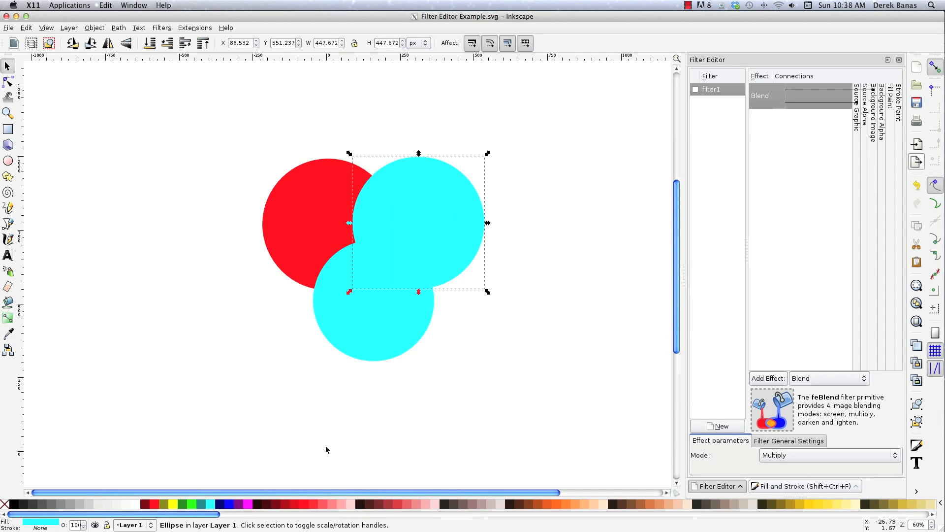
{"action": "left_click", "coordinate": [230, 503]}
{"action": "left_click", "coordinate": [390, 350]}
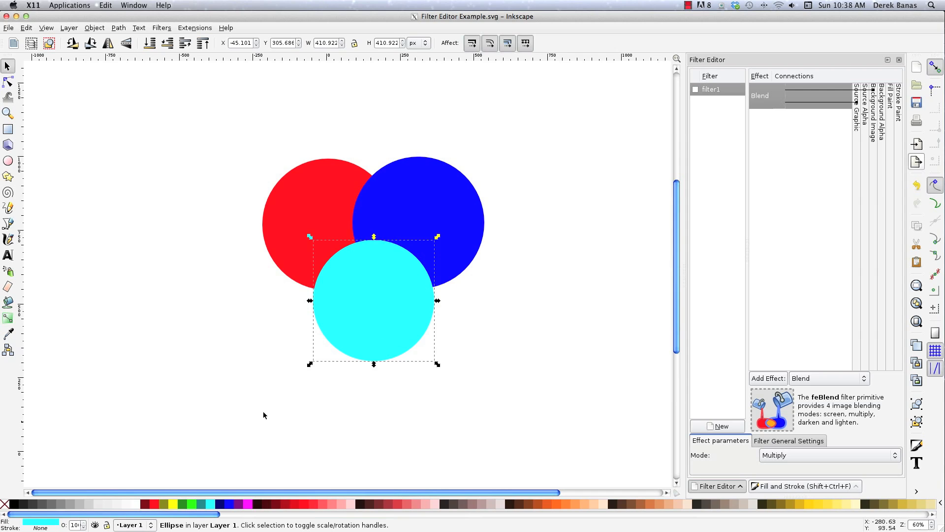
{"action": "left_click", "coordinate": [182, 503]}
- Apply filter1 to all three circles and set its Blend mode to Screen
{"action": "key", "text": "ctrl+a"}
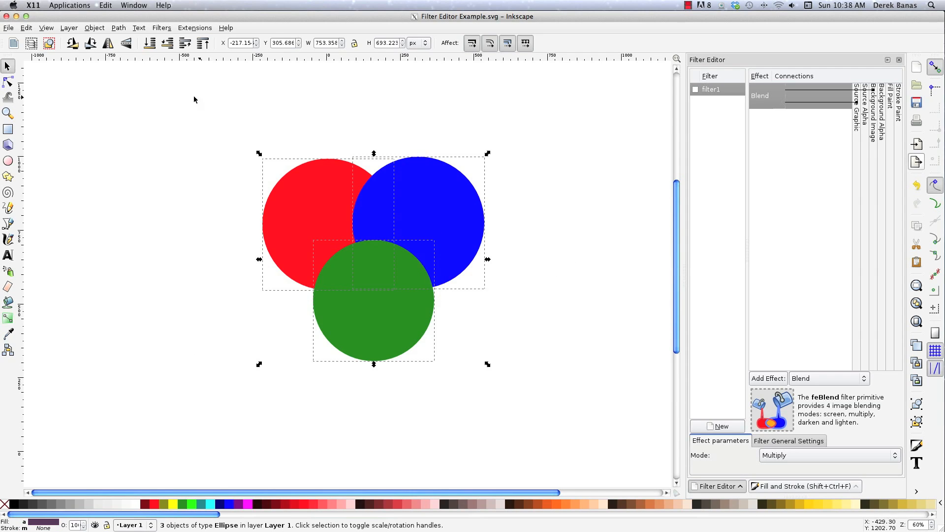
{"action": "left_click", "coordinate": [696, 89]}
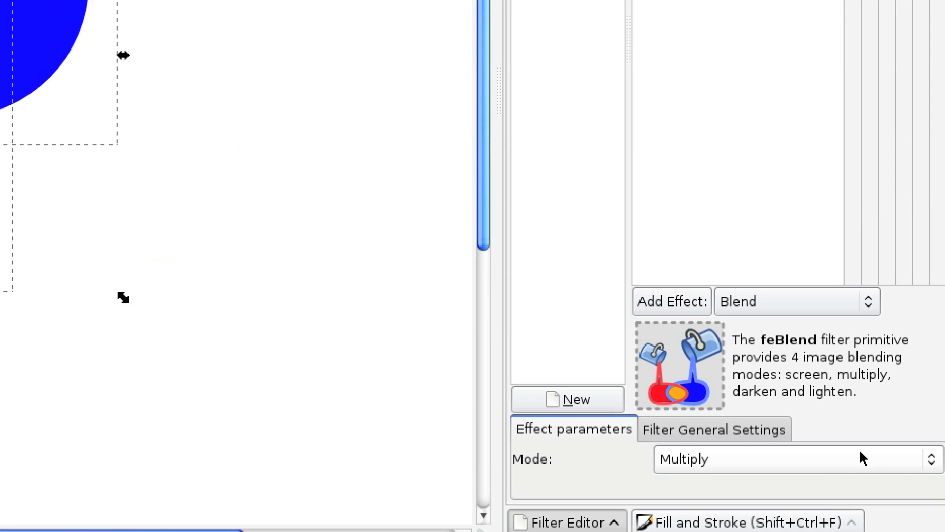
{"action": "left_click", "coordinate": [847, 454]}
{"action": "left_click", "coordinate": [827, 486]}
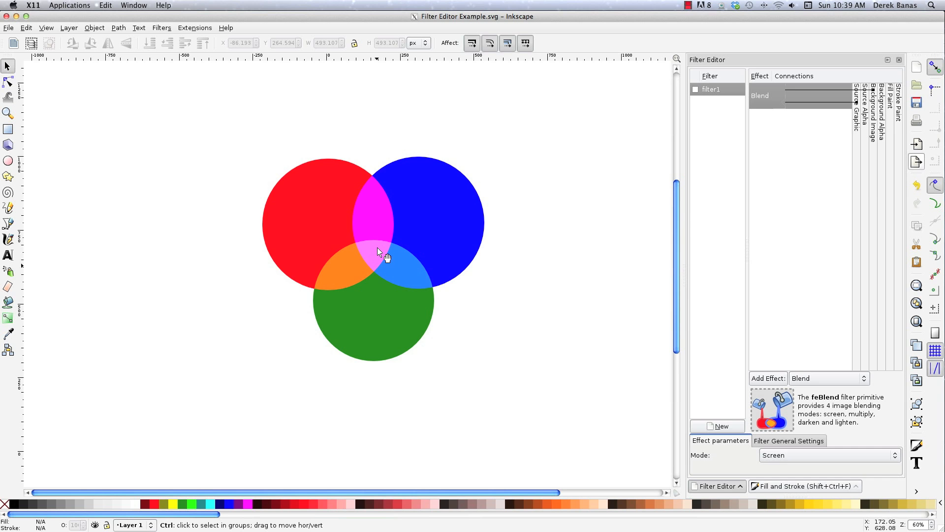
- Try the Blend effect's Darken mode and its Lighten mode on the three circles
{"action": "left_click", "coordinate": [862, 457]}
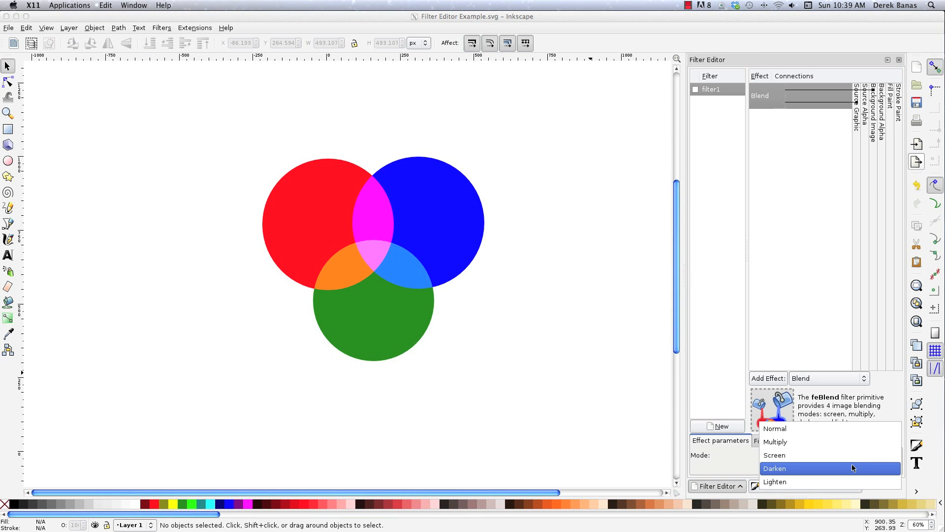
{"action": "left_click", "coordinate": [852, 466]}
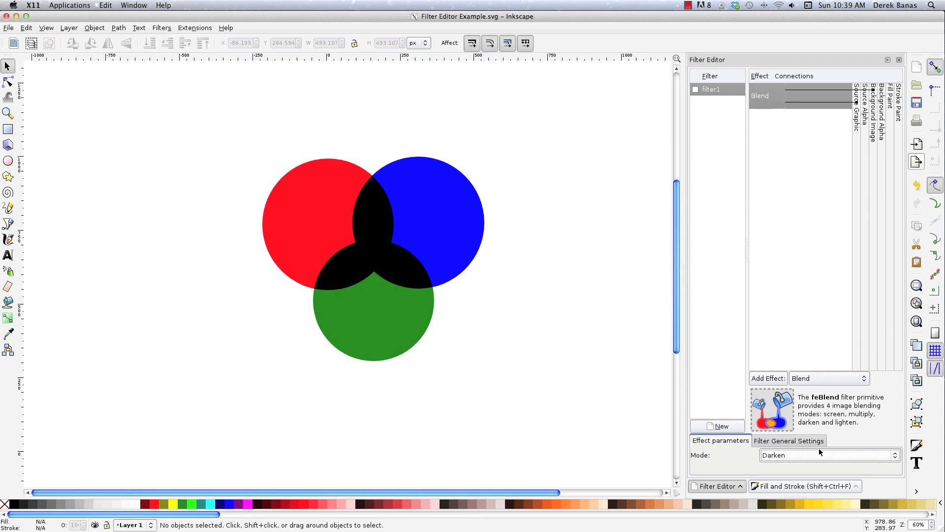
{"action": "left_click", "coordinate": [836, 456]}
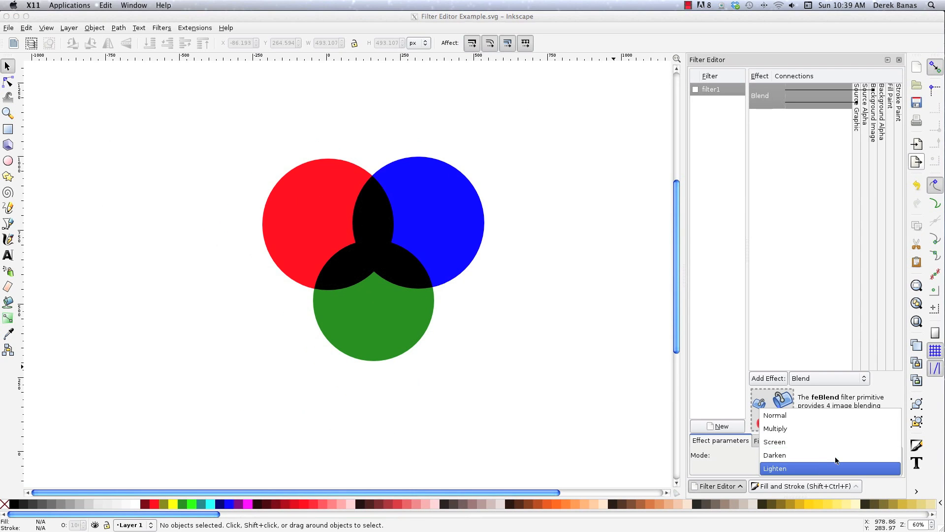
{"action": "left_click", "coordinate": [819, 469]}
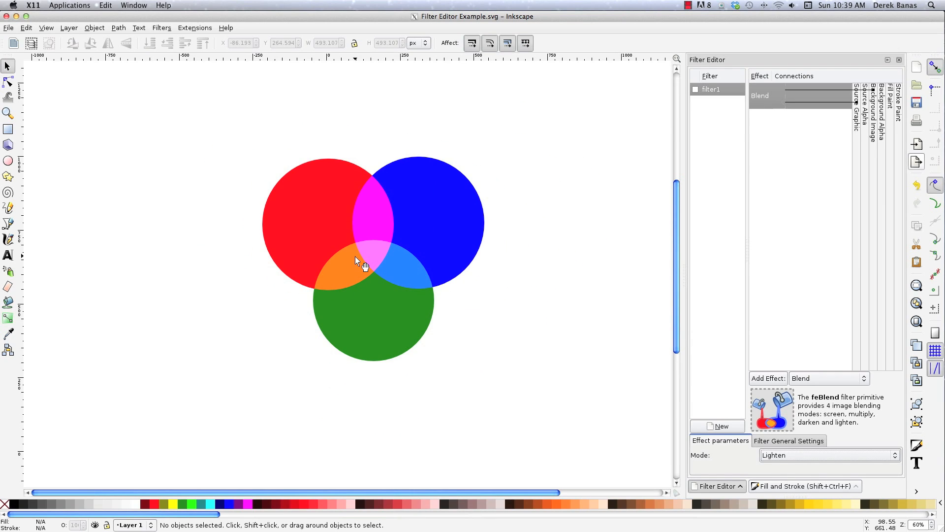
- Delete all three circles and remove the Blend effect from filter1
{"action": "left_click_drag", "start_coordinate": [554, 379], "coordinate": [211, 122]}
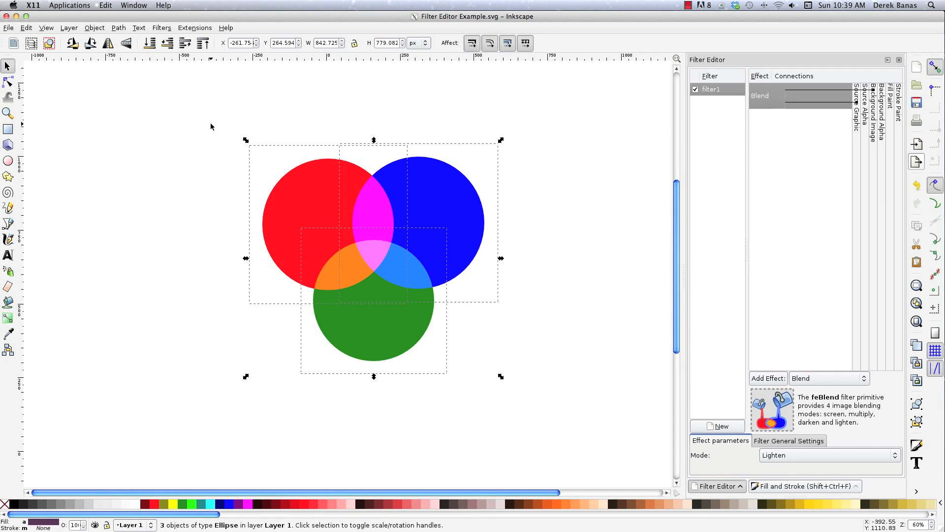
{"action": "key", "text": "Delete"}
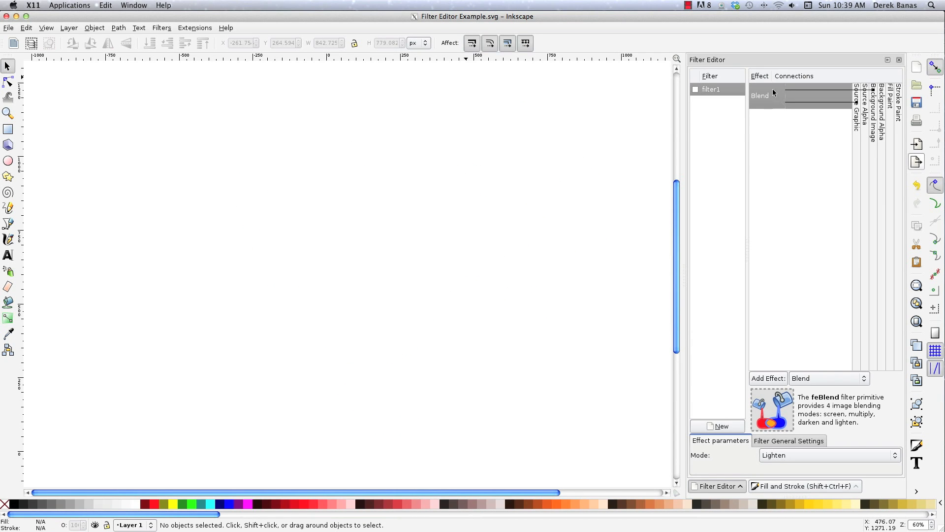
{"action": "right_click", "coordinate": [757, 107]}
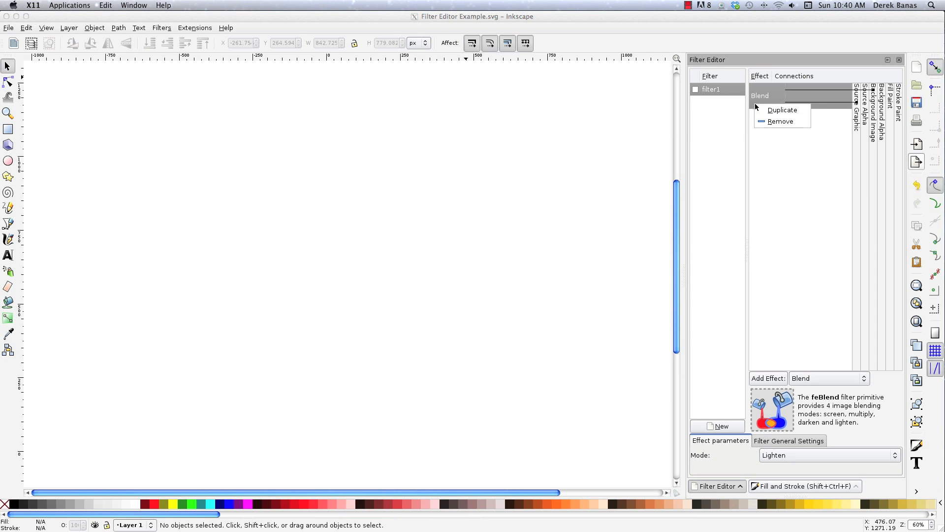
{"action": "left_click", "coordinate": [779, 121]}
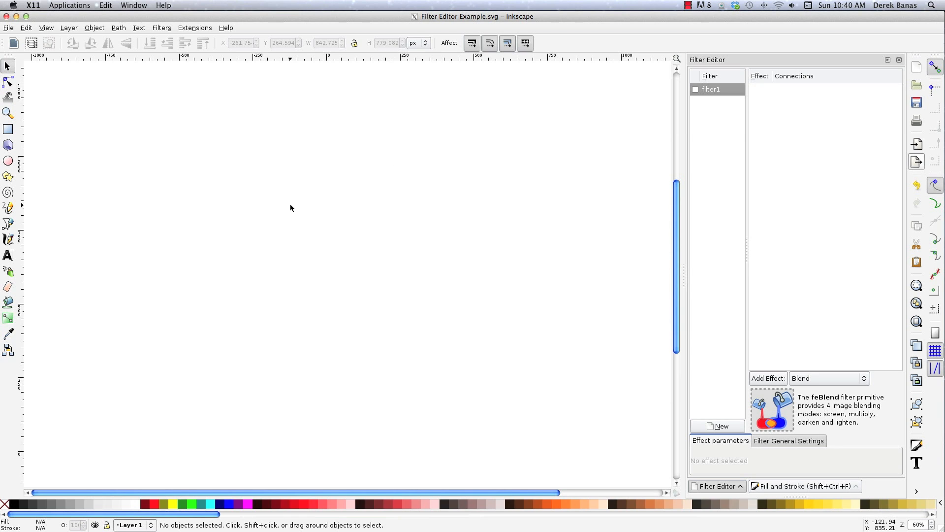
- Add the text HELLO in the upper part of the canvas and fill it dark grey
{"action": "key", "text": "t"}
{"action": "left_click", "coordinate": [253, 197]}
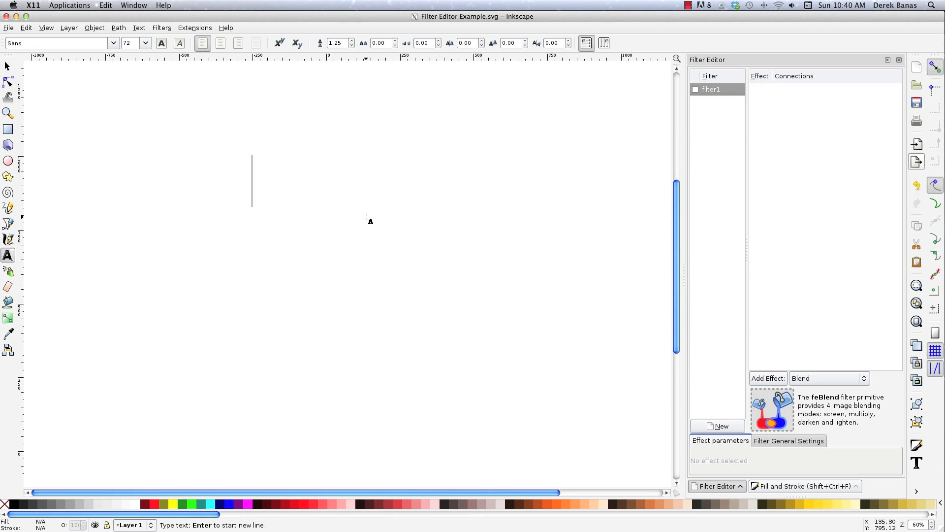
{"action": "type", "text": "HELLO"}
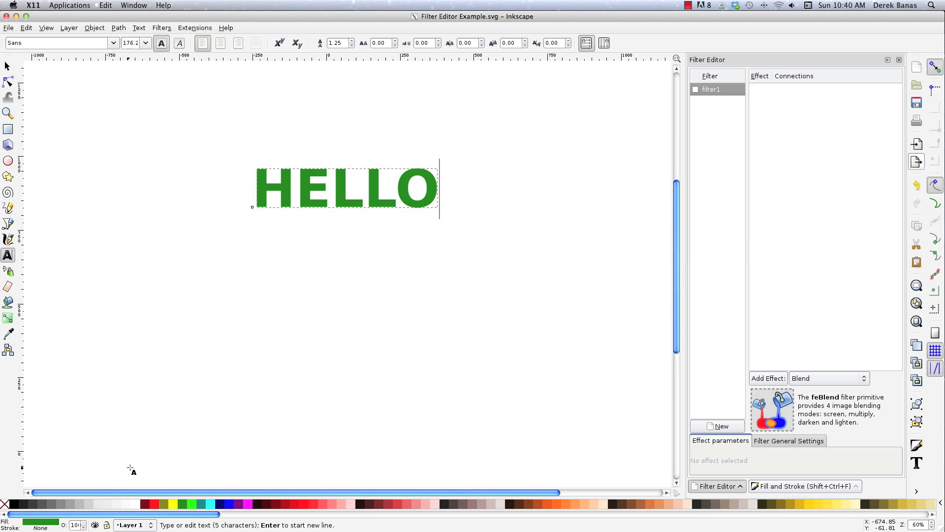
{"action": "left_click", "coordinate": [32, 504]}
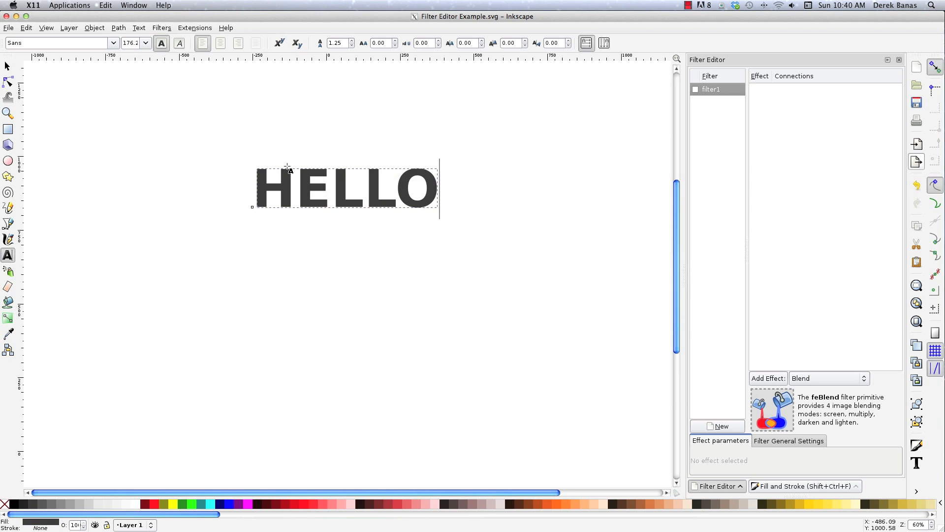
- Enlarge the HELLO text to about 1229 px wide and 268 px high, and shift it left towards the canvas centre
{"action": "left_click", "coordinate": [7, 66]}
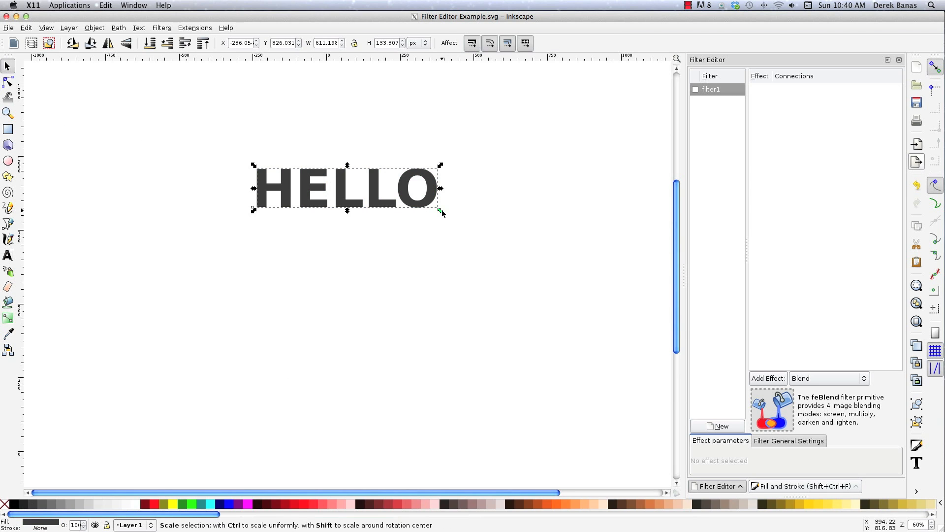
{"action": "left_click_drag", "start_coordinate": [441, 213], "coordinate": [623, 329]}
{"action": "left_click_drag", "start_coordinate": [575, 203], "coordinate": [502, 212]}
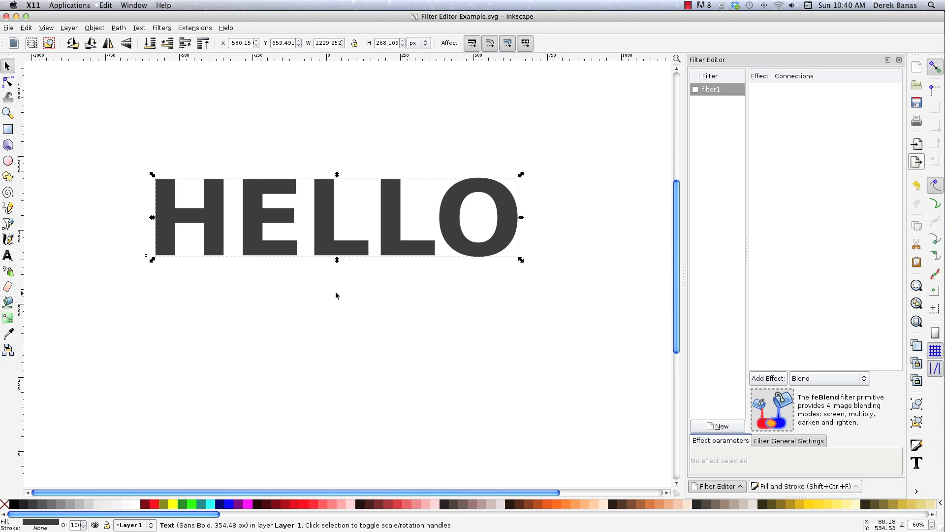
{"action": "left_click", "coordinate": [489, 241]}
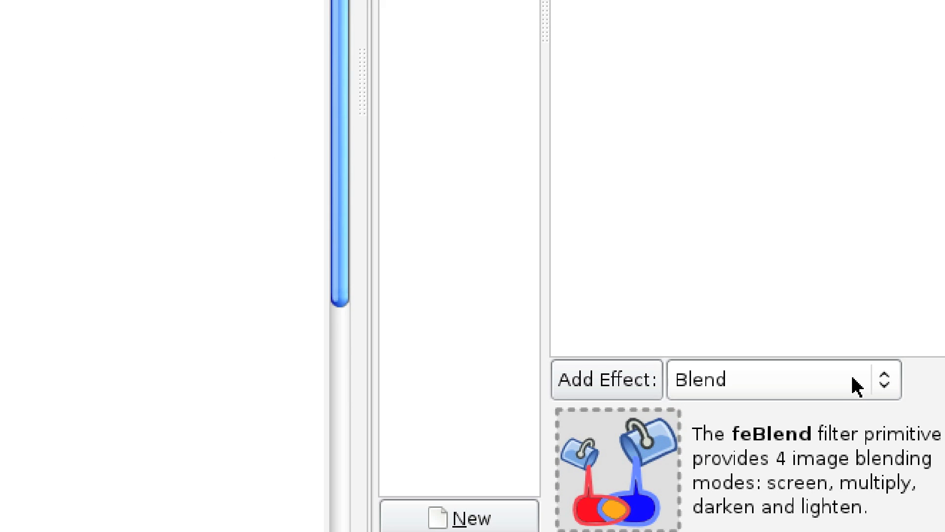
- Add a Gaussian Blur effect to filter1 with a standard deviation of 5.9
{"action": "left_click", "coordinate": [820, 384]}
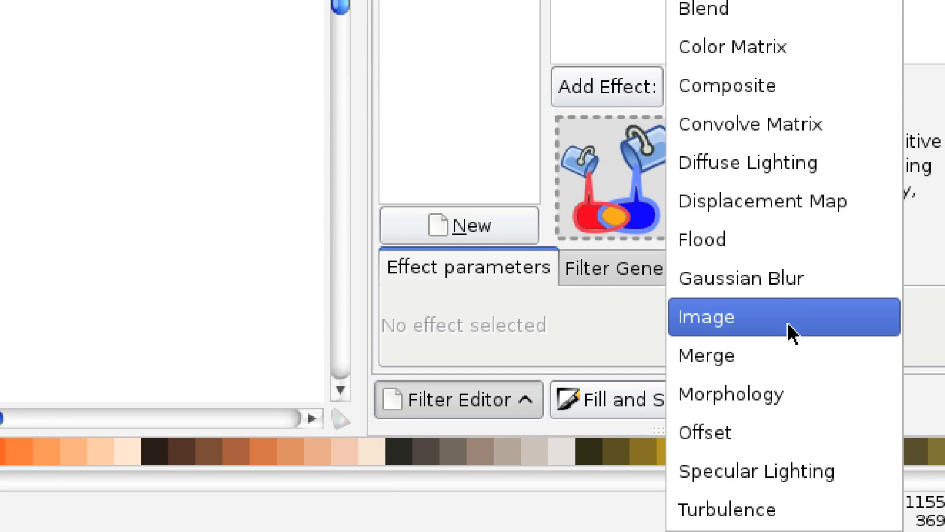
{"action": "left_click", "coordinate": [803, 283]}
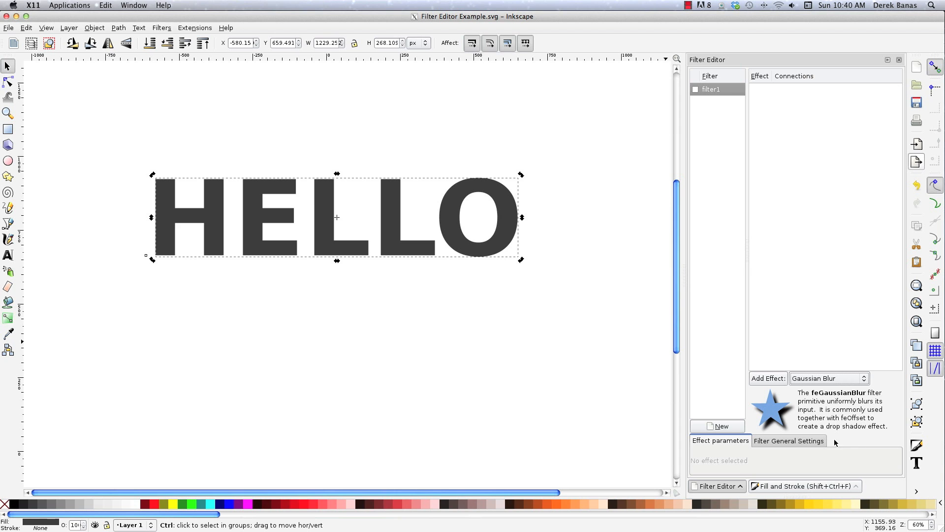
{"action": "left_click", "coordinate": [768, 379]}
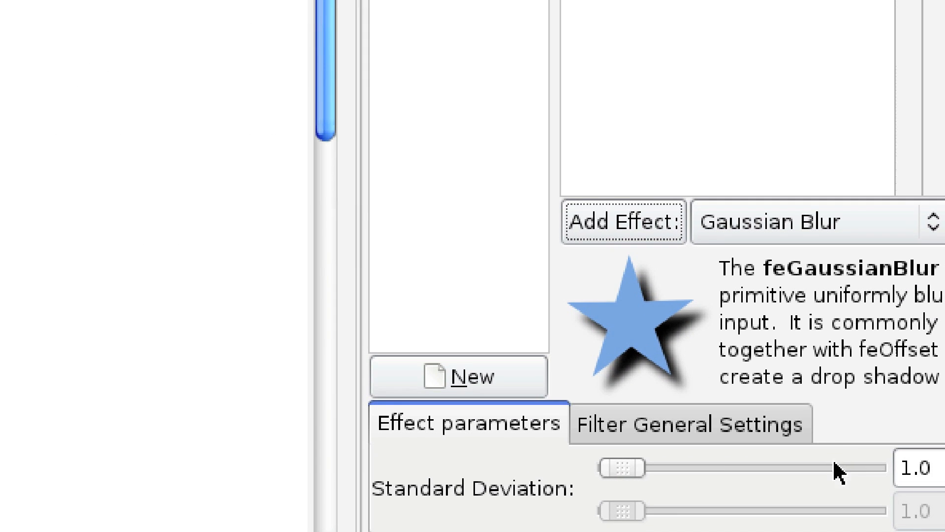
{"action": "left_click_drag", "start_coordinate": [565, 476], "coordinate": [578, 476]}
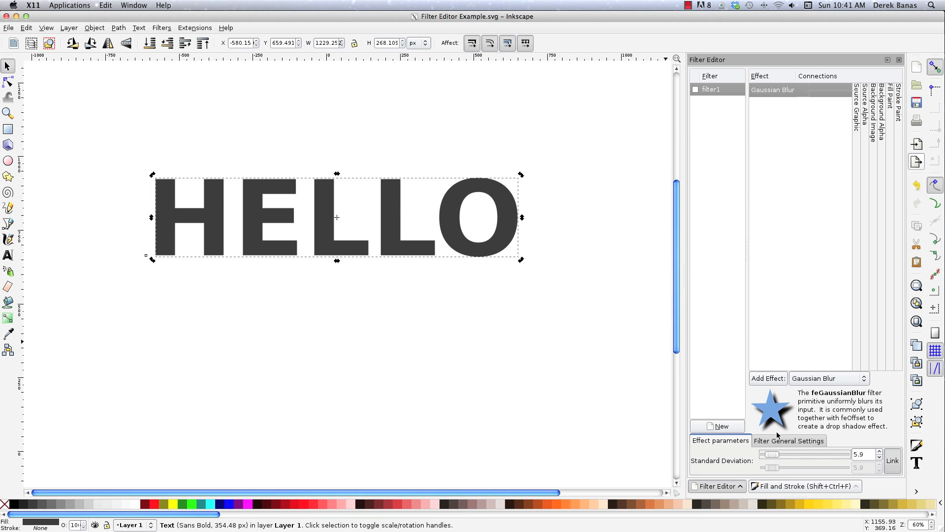
- Apply filter1 to the HELLO text and rename the filter Drop Shadow
{"action": "left_click", "coordinate": [696, 90]}
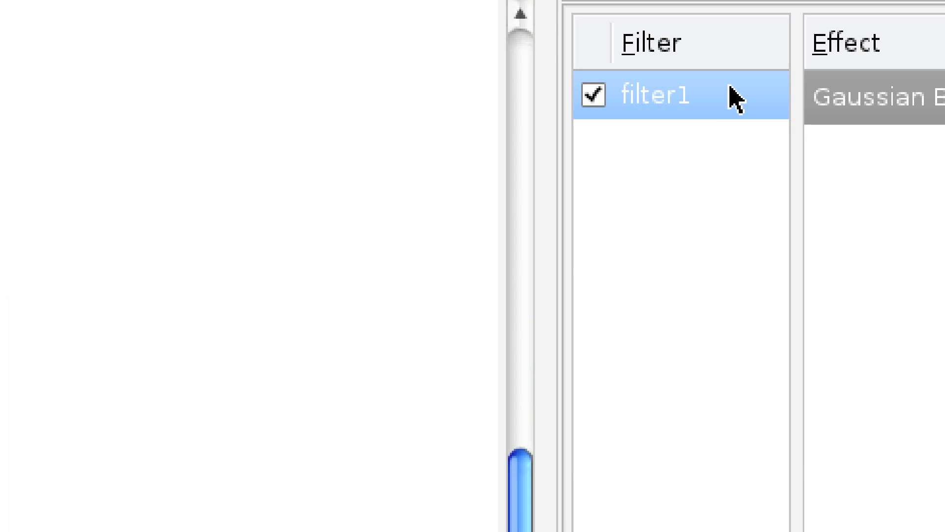
{"action": "left_click", "coordinate": [722, 90]}
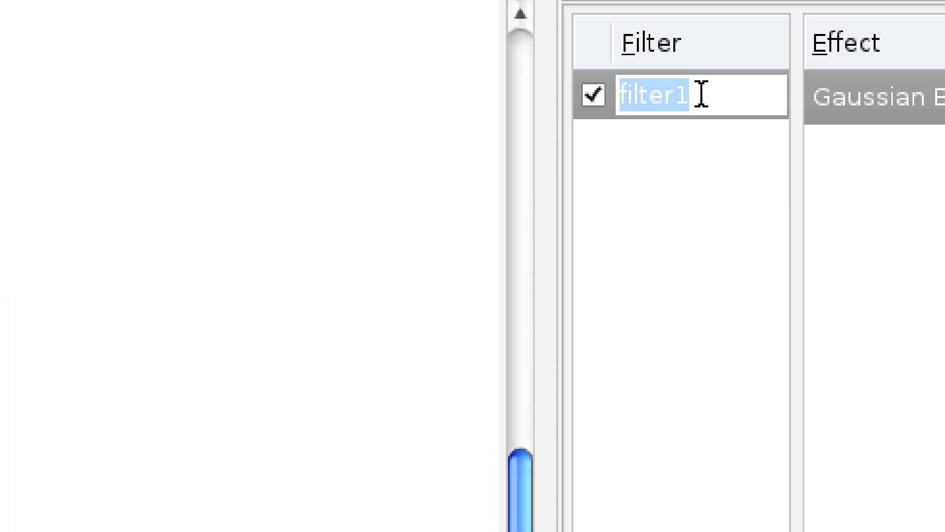
{"action": "type", "text": "Drop "}
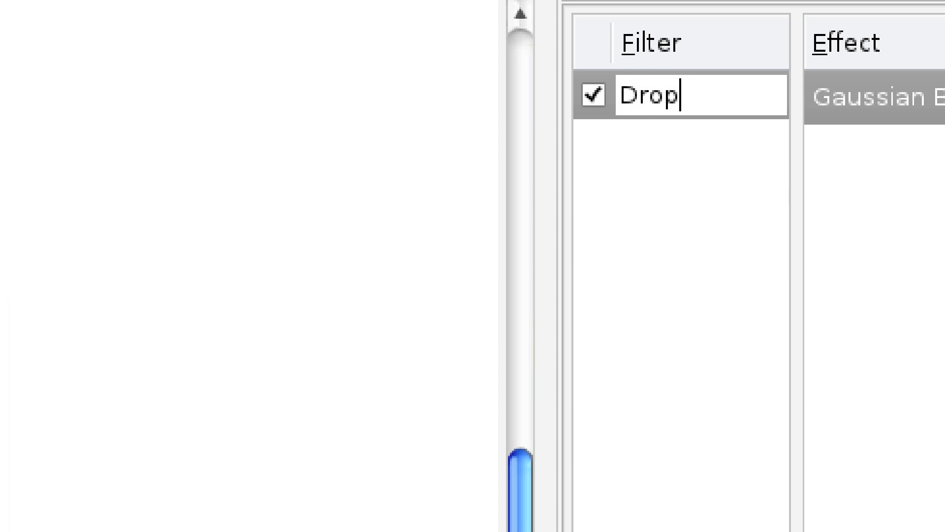
{"action": "type", "text": "Shadow"}
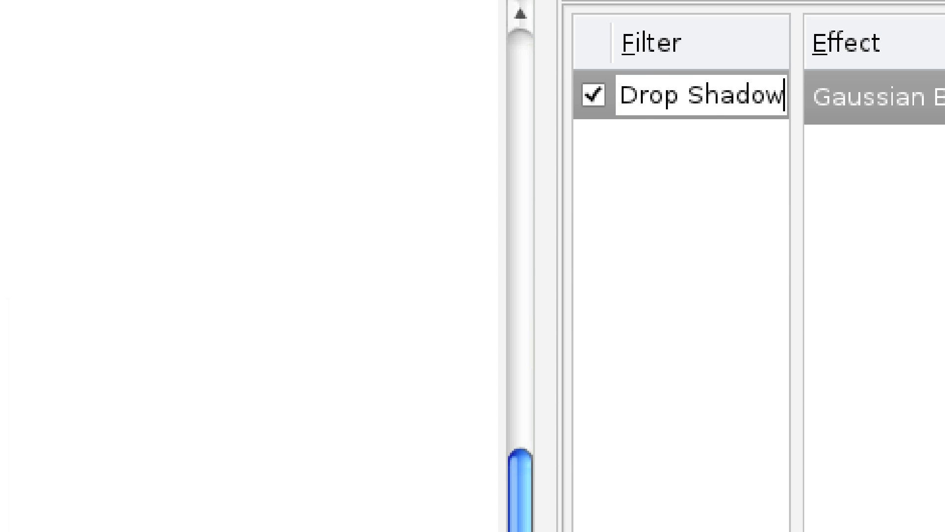
{"action": "key", "text": "Return"}
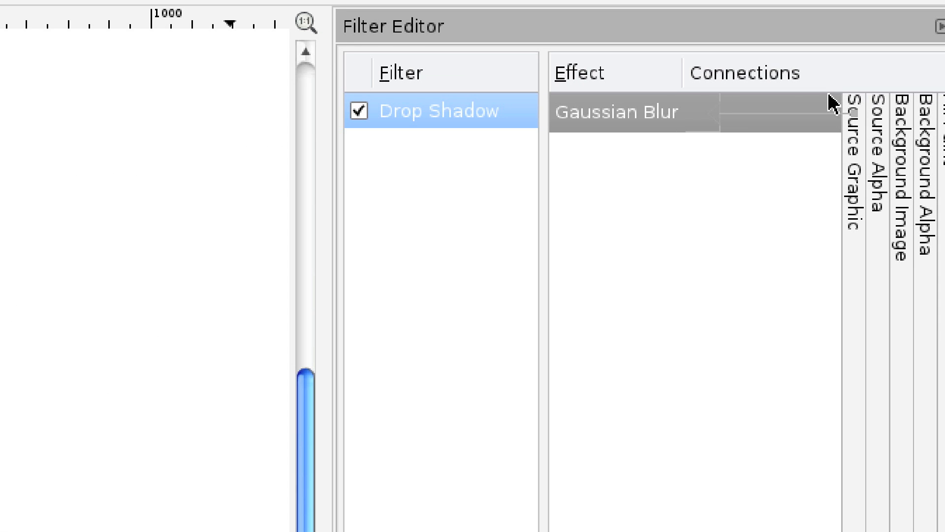
- Connect the Gaussian Blur's input to Source Alpha, and add an Offset effect with Delta X 7.8 and a small positive Delta Y
{"action": "left_click_drag", "start_coordinate": [719, 116], "coordinate": [878, 116]}
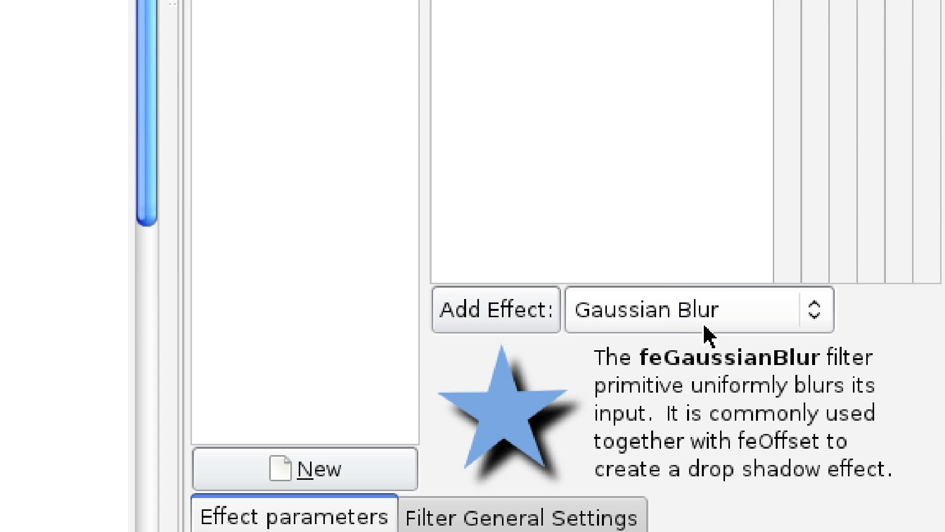
{"action": "left_click", "coordinate": [704, 326]}
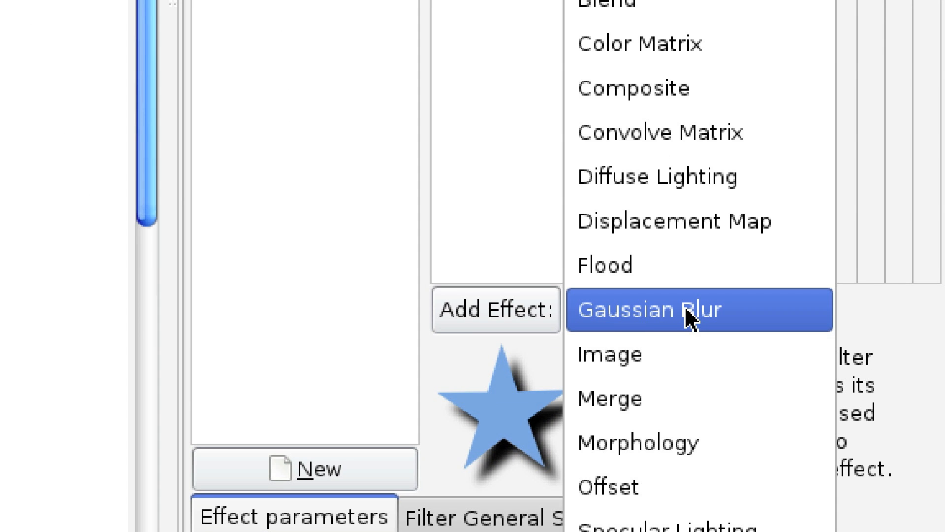
{"action": "left_click", "coordinate": [681, 481]}
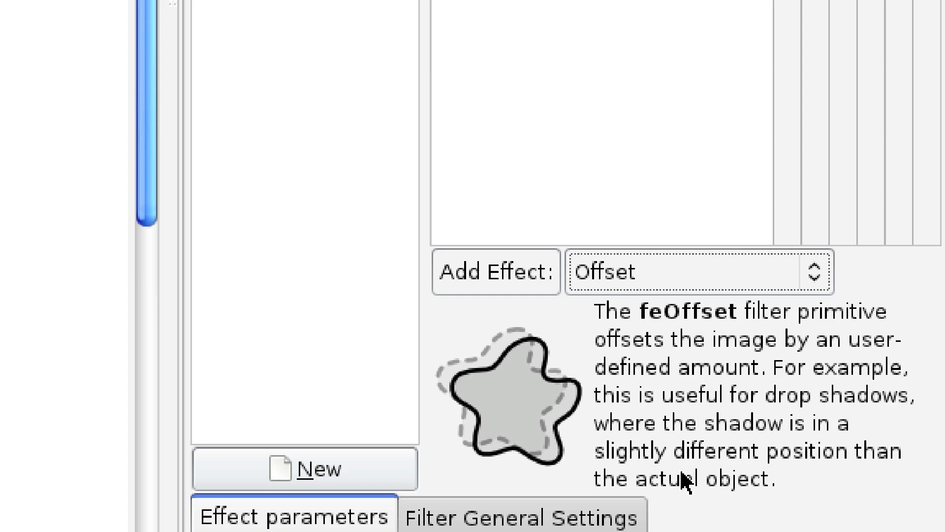
{"action": "left_click", "coordinate": [503, 268]}
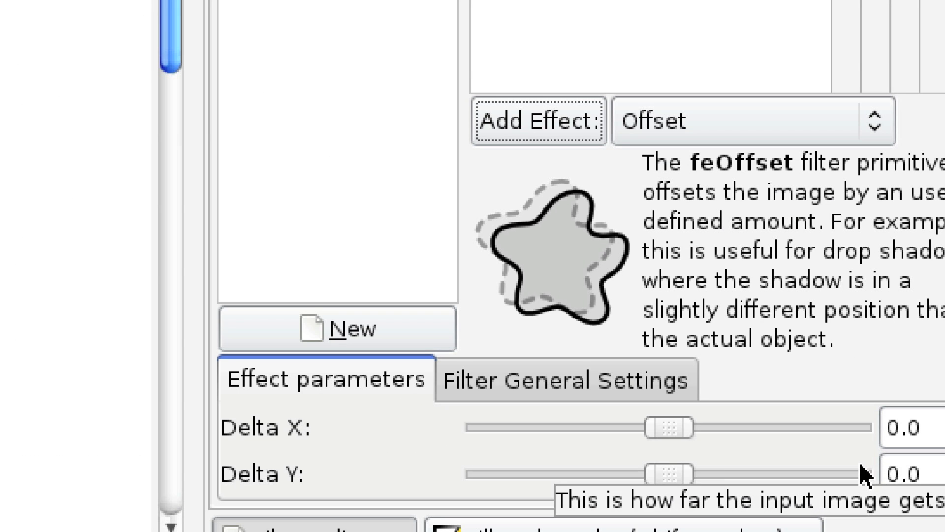
{"action": "left_click_drag", "start_coordinate": [675, 433], "coordinate": [686, 427]}
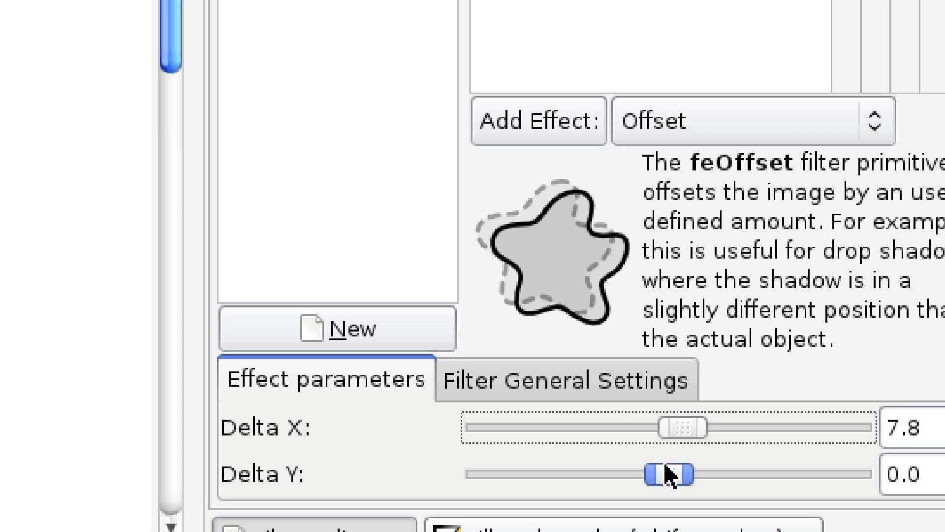
{"action": "left_click_drag", "start_coordinate": [673, 477], "coordinate": [686, 478]}
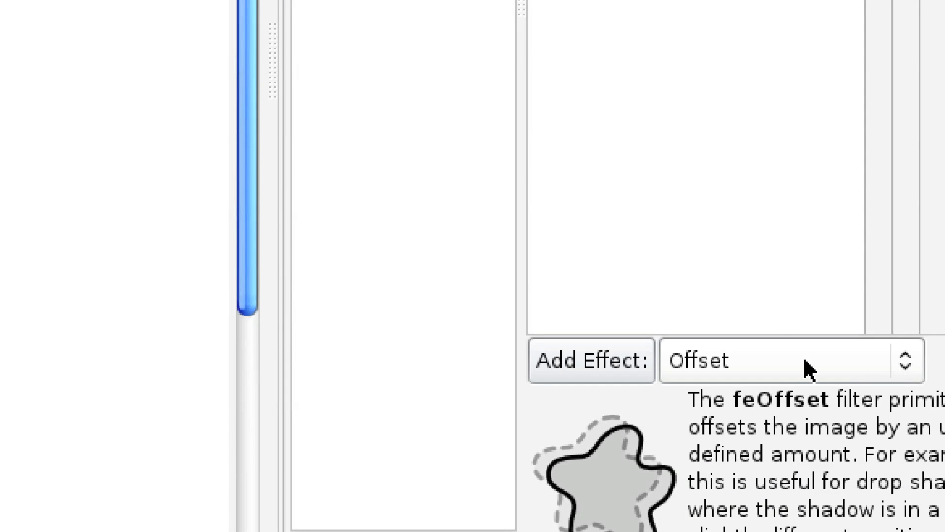
- Add a Merge effect to the Drop Shadow filter below the Offset
{"action": "left_click", "coordinate": [835, 368]}
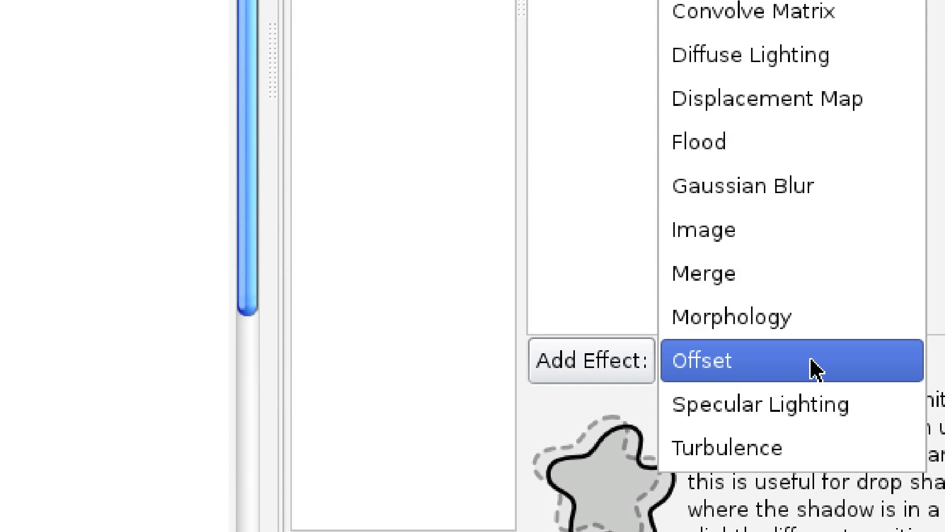
{"action": "left_click", "coordinate": [743, 280]}
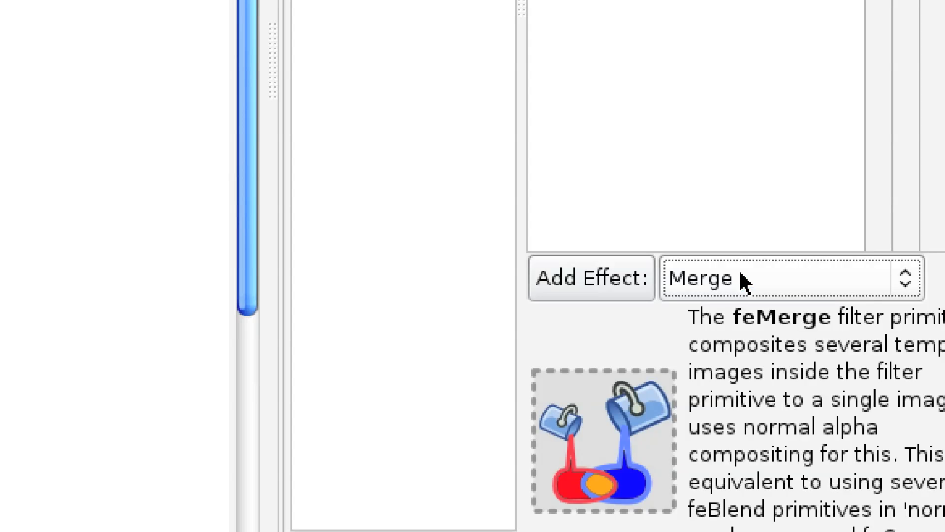
{"action": "left_click", "coordinate": [591, 278]}
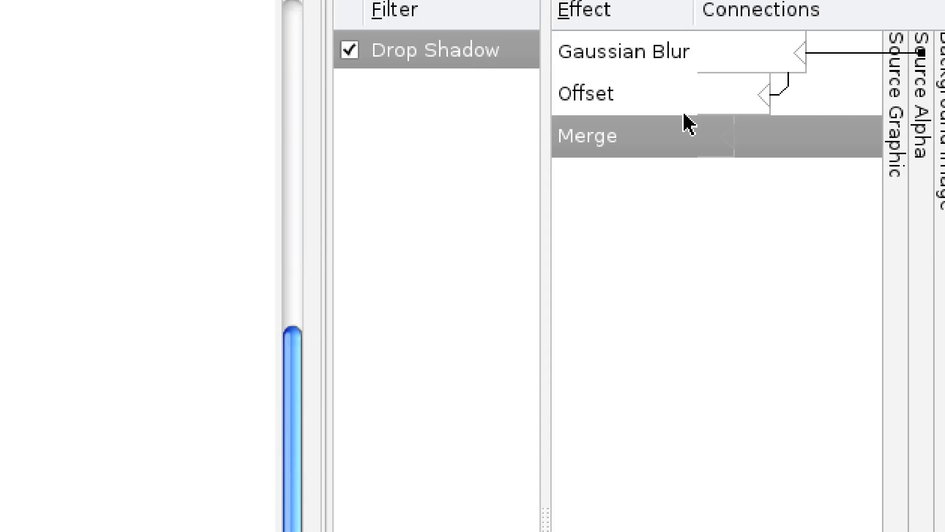
- Connect the Merge effect's inputs to Offset and Source Graphic, and fill the HELLO text red
{"action": "left_click_drag", "start_coordinate": [686, 113], "coordinate": [736, 138]}
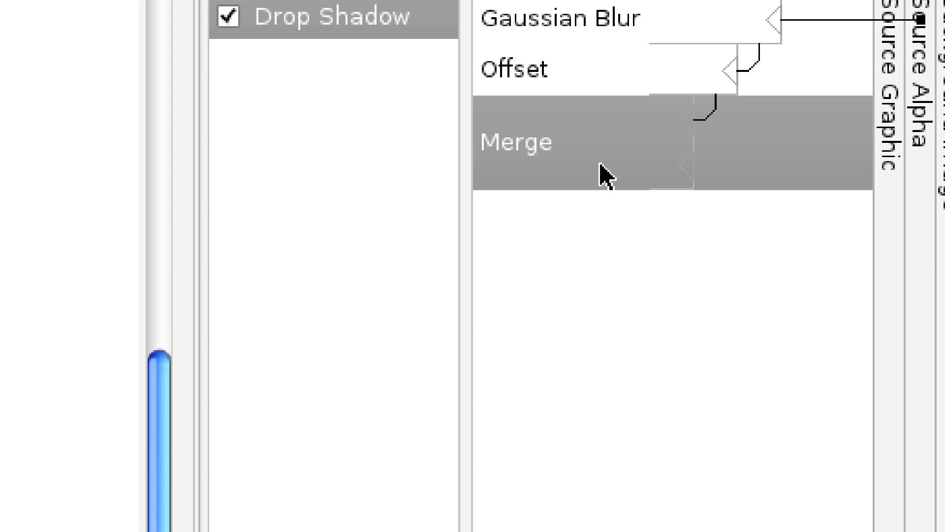
{"action": "left_click_drag", "start_coordinate": [690, 170], "coordinate": [888, 166]}
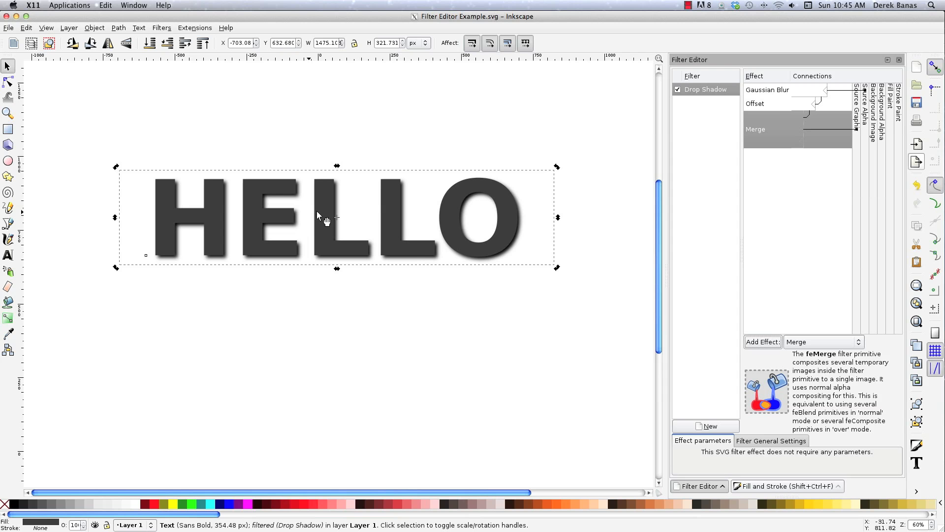
{"action": "left_click", "coordinate": [157, 505]}
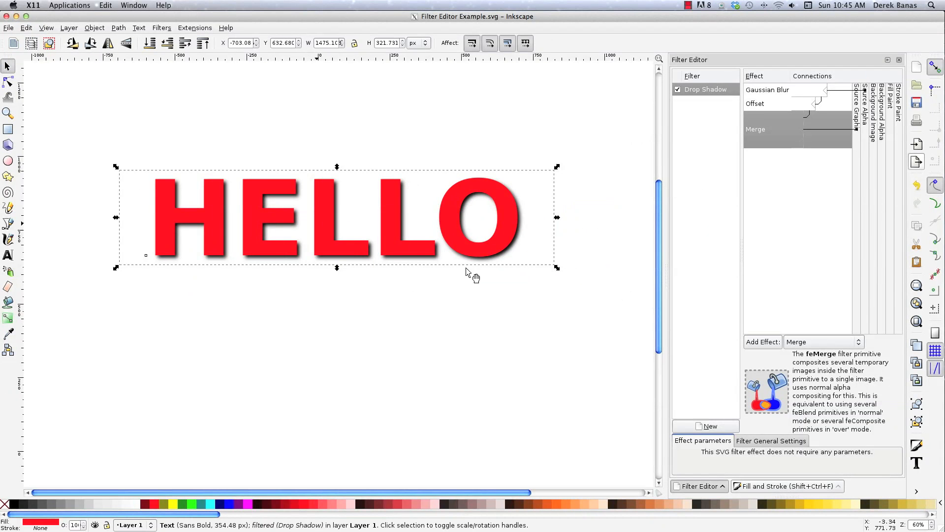
- Increase the Offset effect's Delta X and Delta Y to move the shadow farther from the HELLO text
{"action": "left_click", "coordinate": [789, 104]}
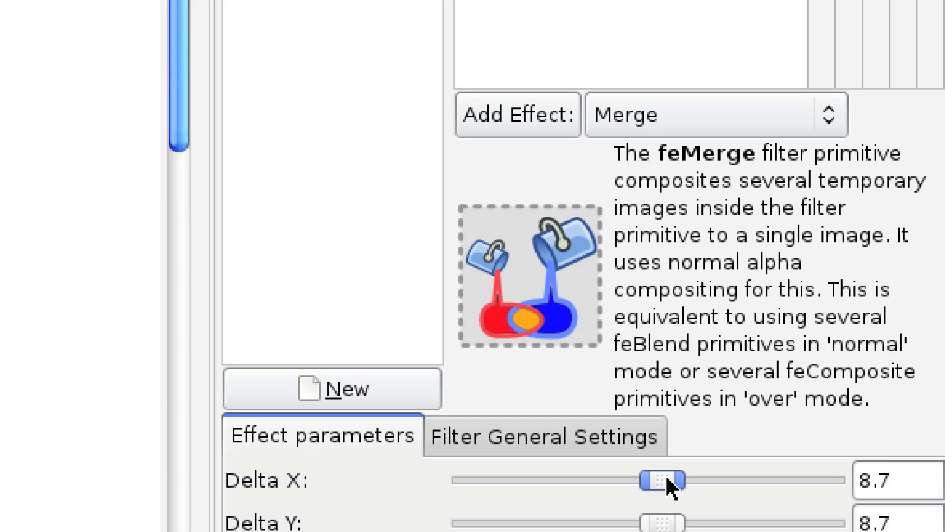
{"action": "left_click_drag", "start_coordinate": [681, 483], "coordinate": [712, 483]}
{"action": "left_click_drag", "start_coordinate": [671, 519], "coordinate": [695, 523]}
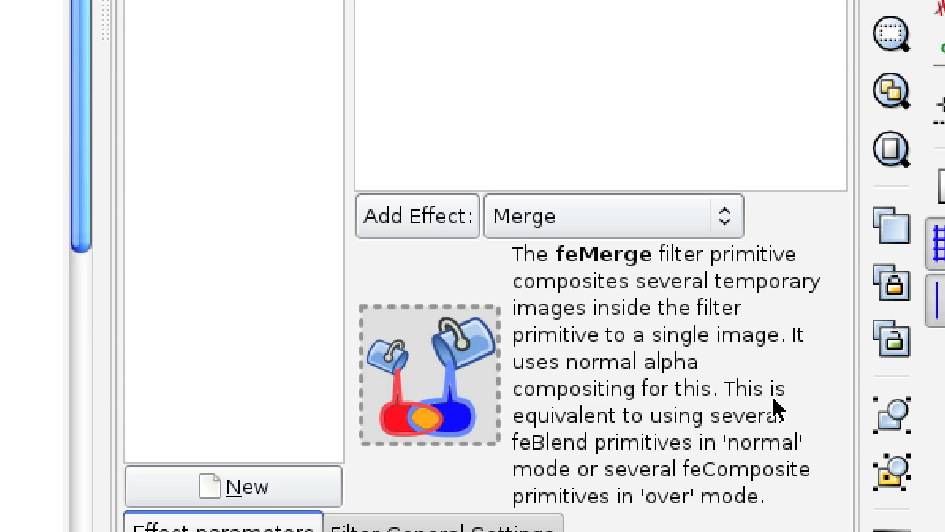
- Add a Turbulence effect to the Drop Shadow filter
{"action": "left_click", "coordinate": [627, 228]}
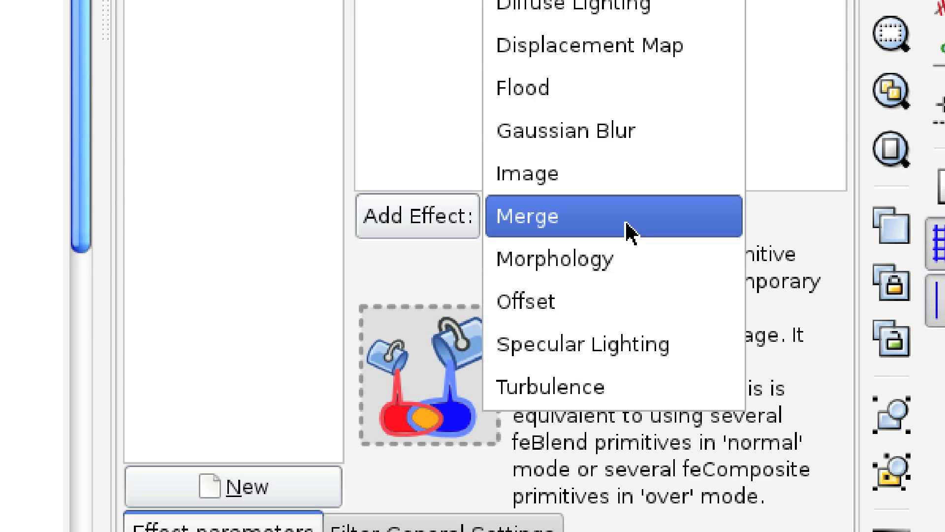
{"action": "left_click", "coordinate": [598, 381]}
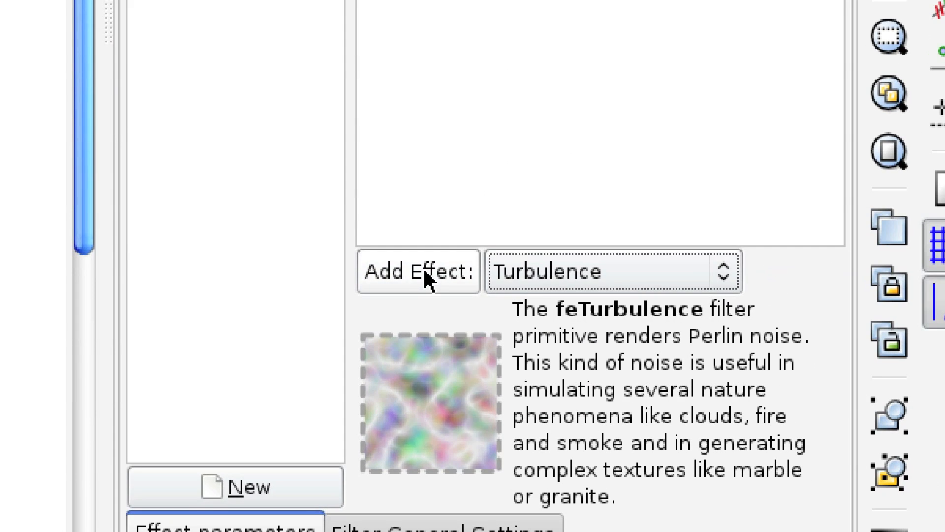
{"action": "left_click", "coordinate": [418, 258]}
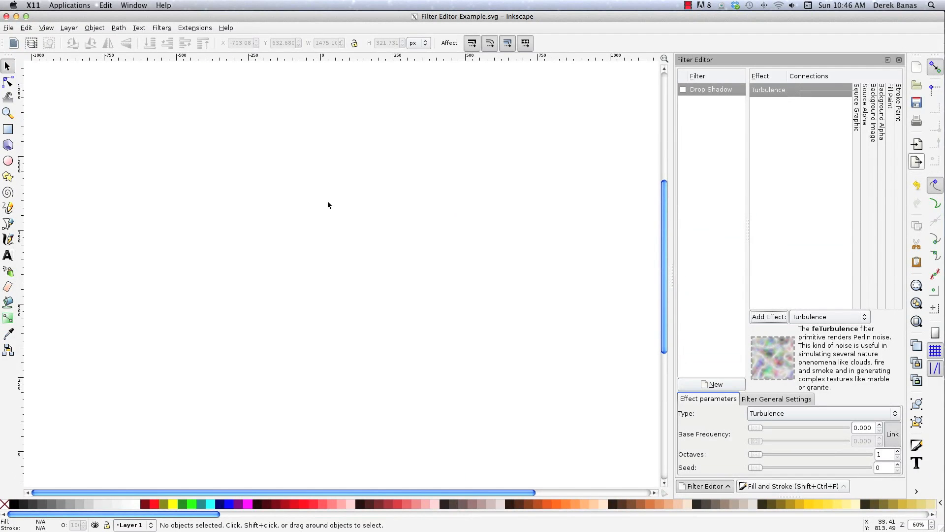
- Draw a dark grey rectangle about 655 by 555 px on the empty canvas and select it
{"action": "key", "text": "r"}
{"action": "left_click_drag", "start_coordinate": [273, 153], "coordinate": [467, 317]}
{"action": "left_click", "coordinate": [53, 507]}
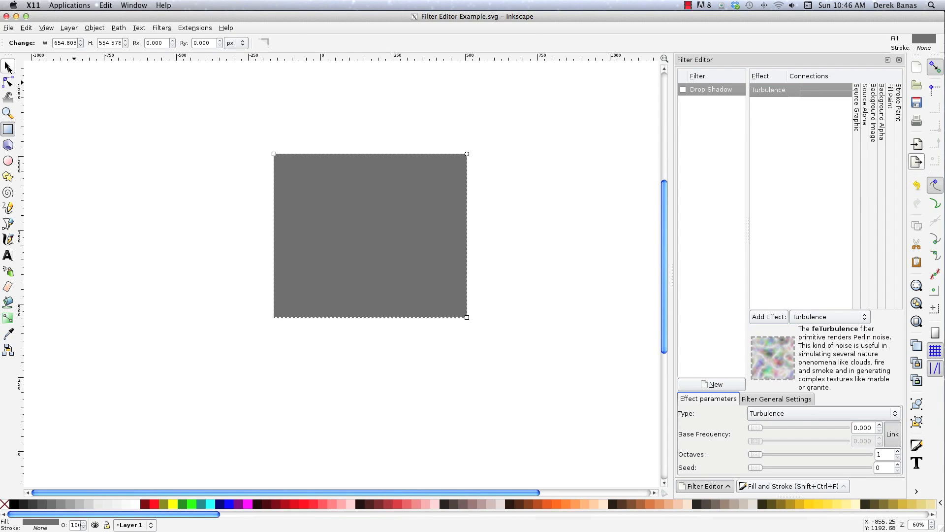
{"action": "left_click", "coordinate": [7, 66]}
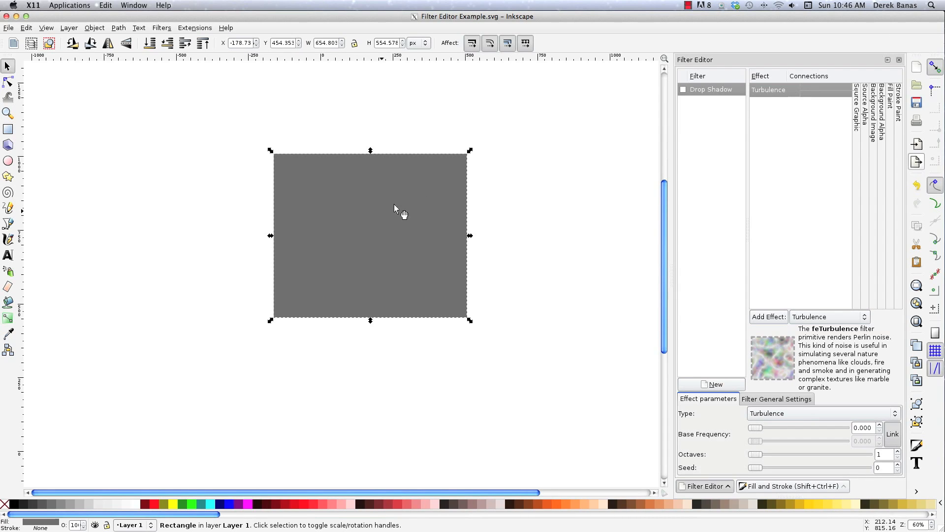
- Replace the Turbulence effect with a Gaussian Blur of standard deviation 6.2 and apply the filter to the rectangle
{"action": "right_click", "coordinate": [788, 93]}
{"action": "left_click", "coordinate": [812, 109]}
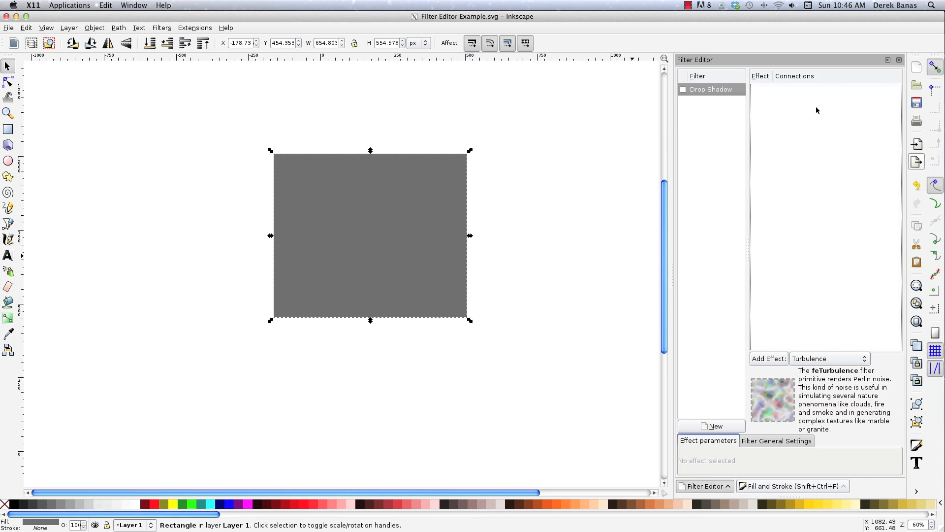
{"action": "left_click", "coordinate": [830, 358]}
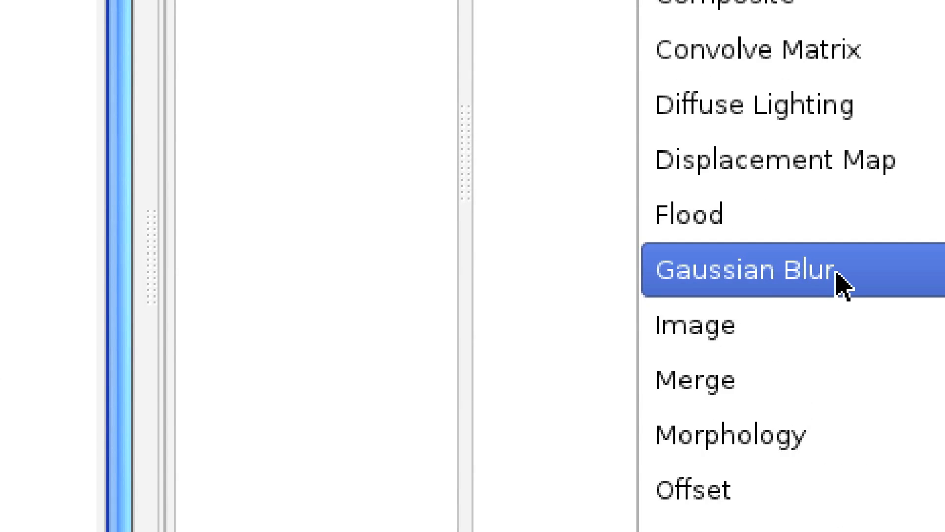
{"action": "left_click", "coordinate": [838, 280]}
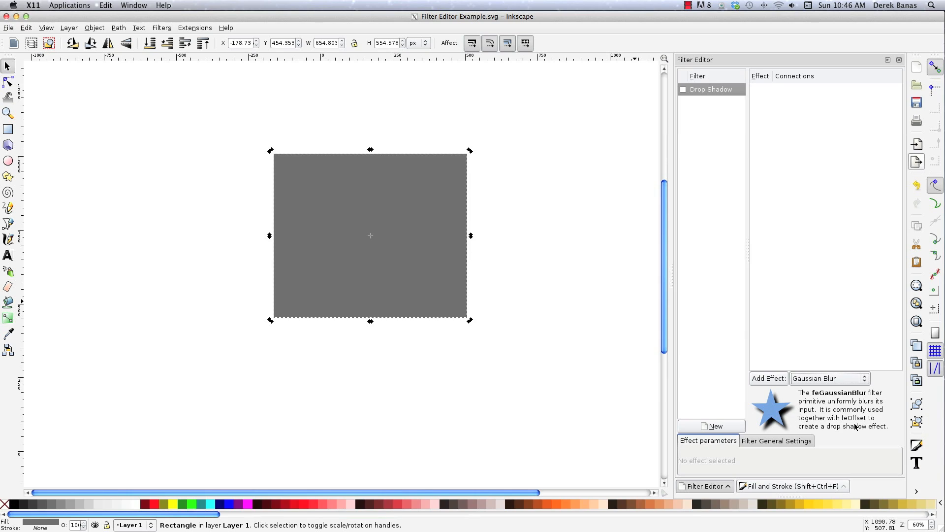
{"action": "left_click", "coordinate": [769, 378]}
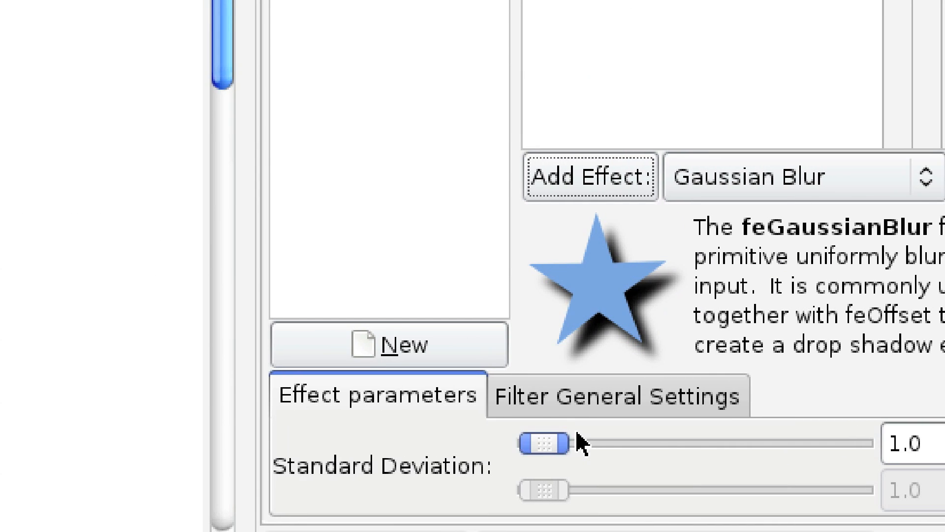
{"action": "left_click_drag", "start_coordinate": [553, 444], "coordinate": [570, 445]}
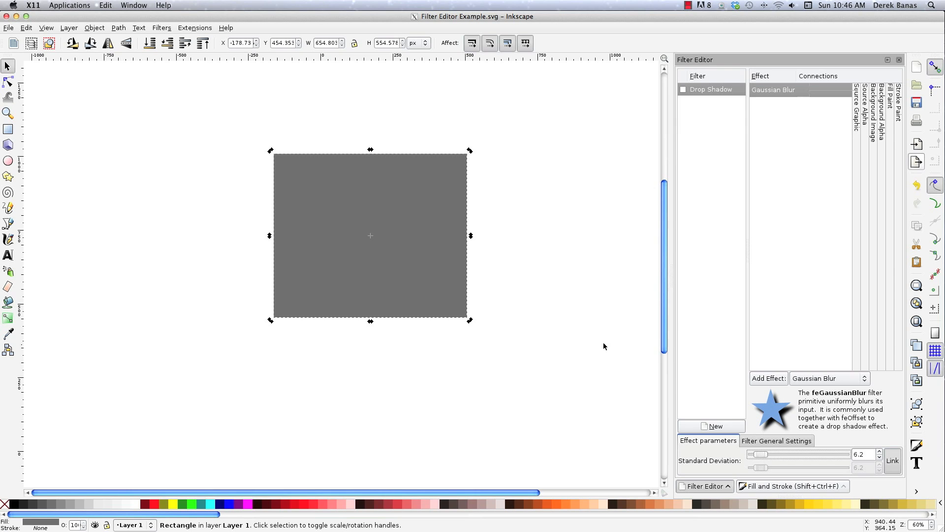
{"action": "left_click", "coordinate": [683, 90]}
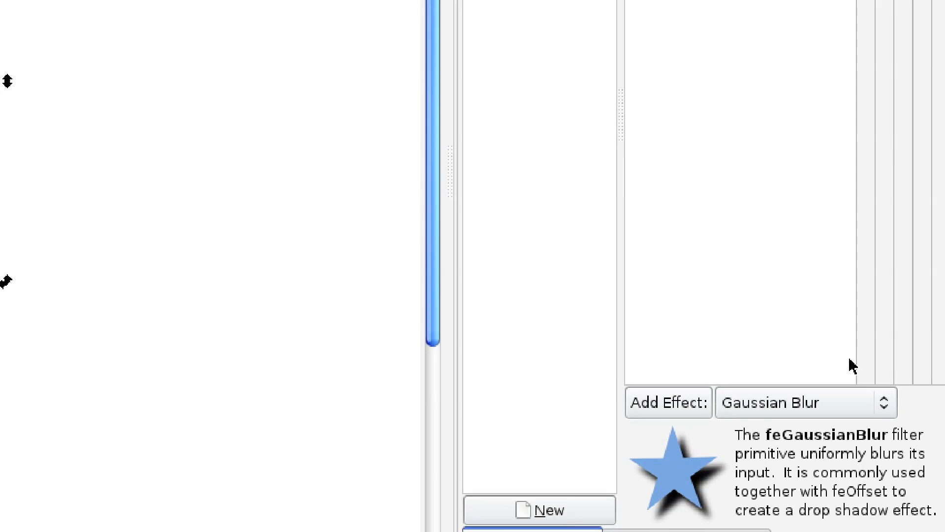
- Add a Turbulence effect below the Gaussian Blur and raise its base frequency to 0.102
{"action": "left_click", "coordinate": [818, 438]}
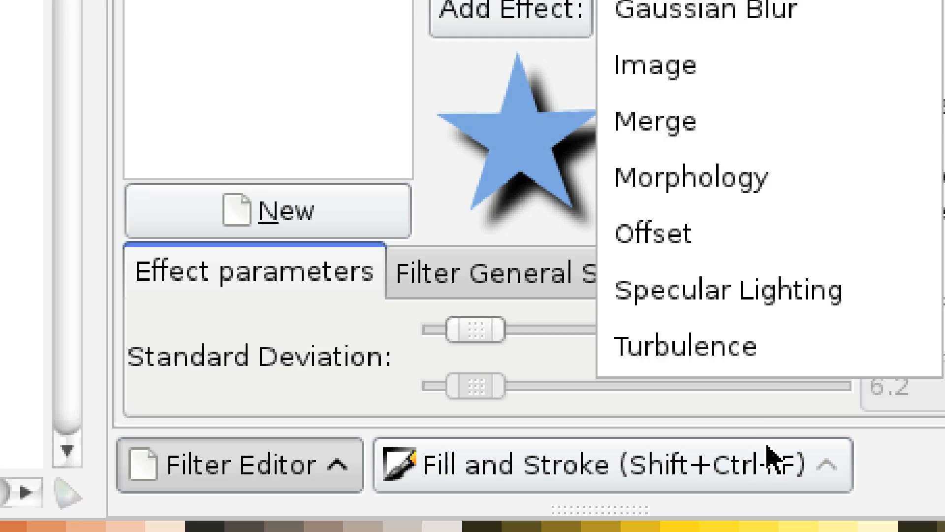
{"action": "left_click", "coordinate": [769, 350]}
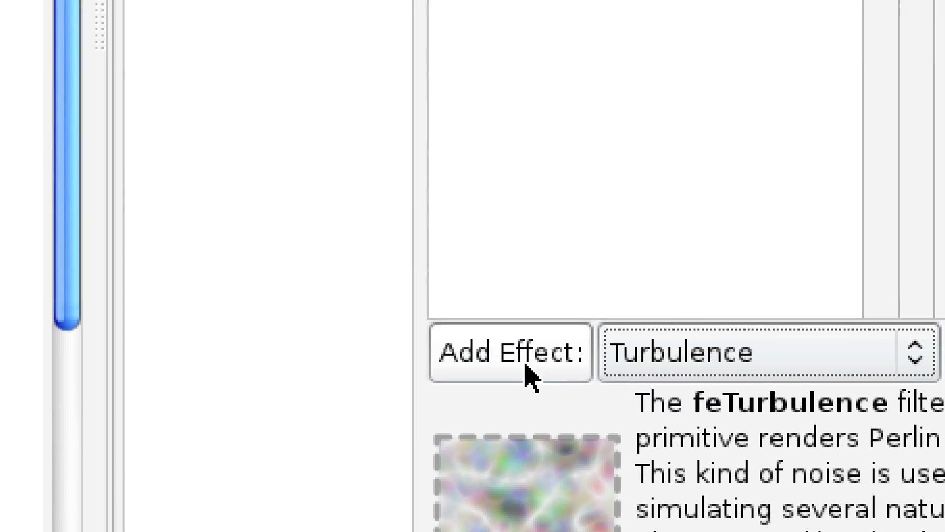
{"action": "left_click", "coordinate": [526, 366]}
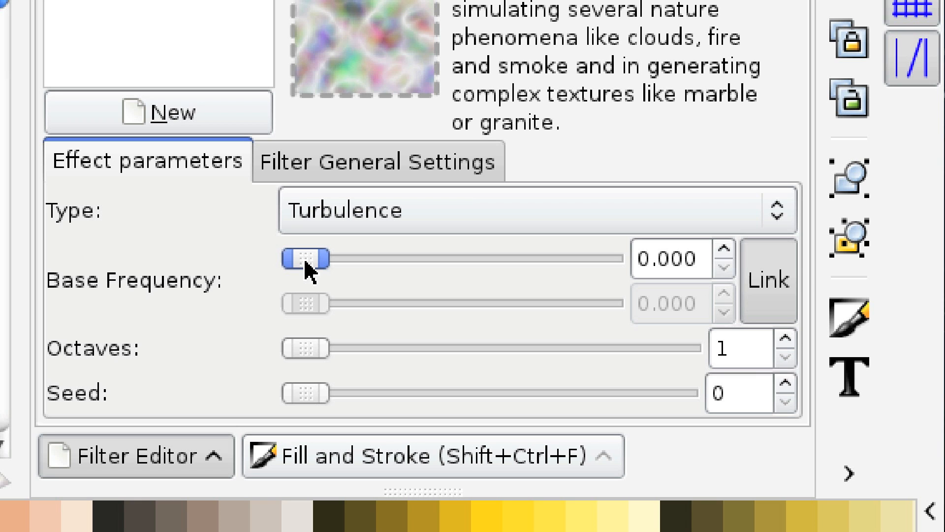
{"action": "left_click_drag", "start_coordinate": [305, 262], "coordinate": [355, 264]}
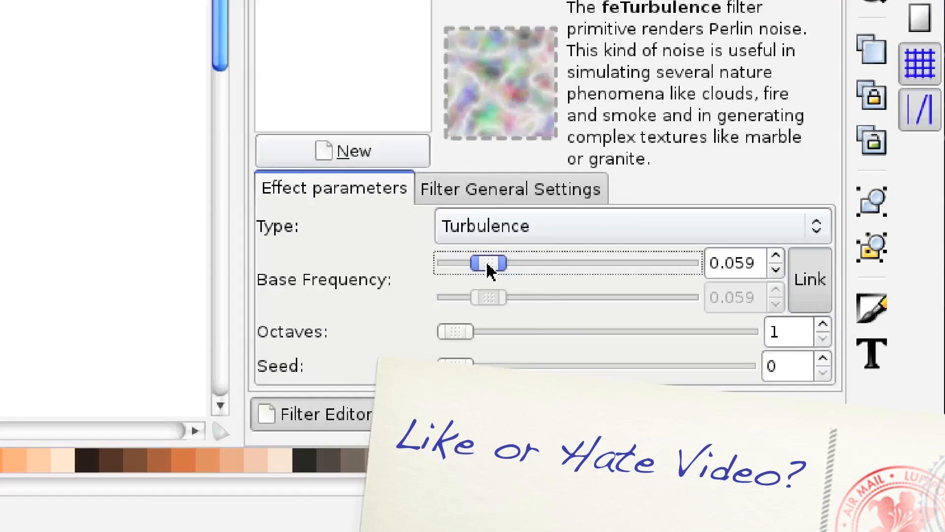
{"action": "left_click_drag", "start_coordinate": [489, 270], "coordinate": [504, 266]}
{"action": "left_click_drag", "start_coordinate": [775, 429], "coordinate": [778, 428]}
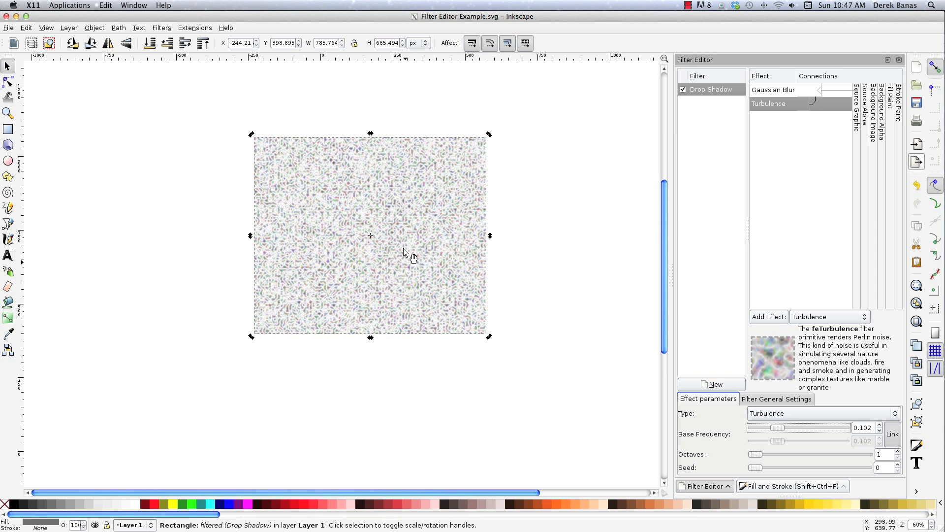
- Set the Turbulence effect's base frequency to 0.029 and its octaves to 5
{"action": "left_click_drag", "start_coordinate": [780, 431], "coordinate": [764, 431]}
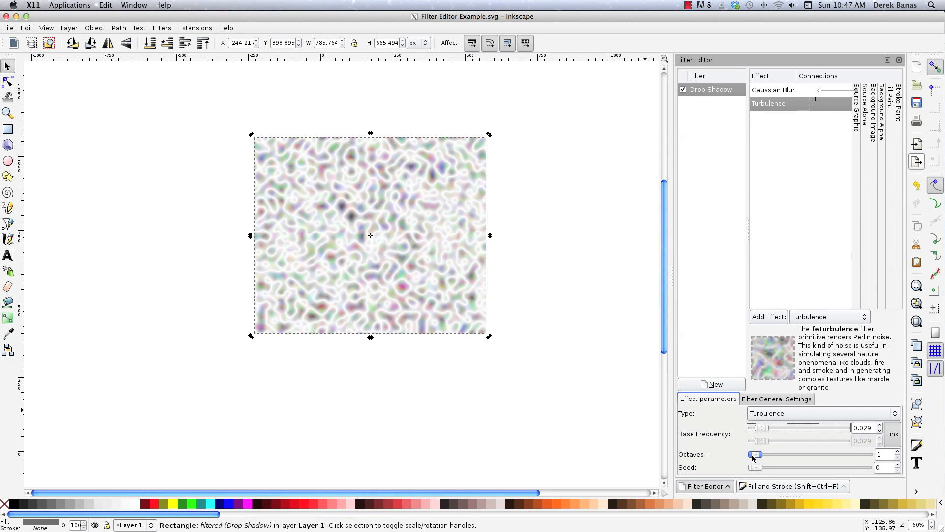
{"action": "left_click", "coordinate": [433, 389]}
{"action": "left_click_drag", "start_coordinate": [752, 454], "coordinate": [798, 455]}
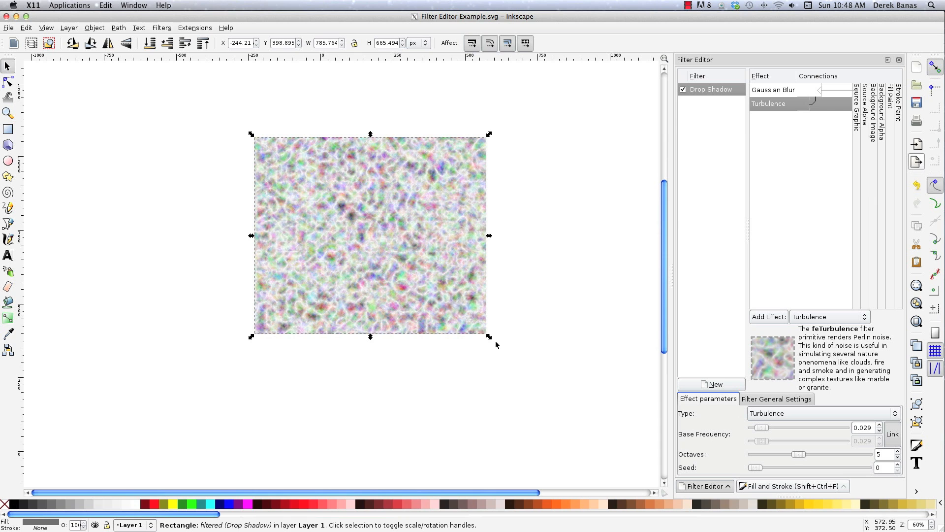
- Enlarge the filtered rectangle to about 1626 by 1527 px and shift it slightly downward
{"action": "left_click_drag", "start_coordinate": [490, 338], "coordinate": [558, 412]}
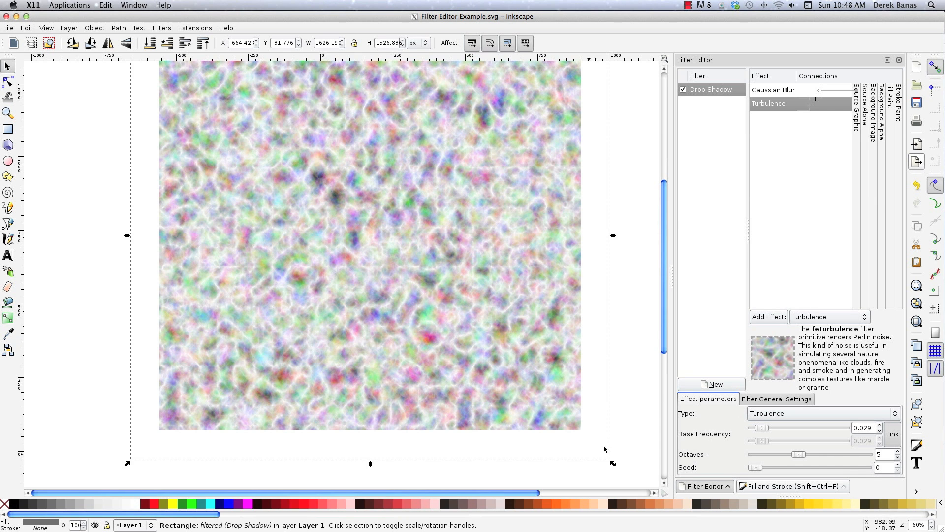
{"action": "left_click_drag", "start_coordinate": [508, 354], "coordinate": [506, 359]}
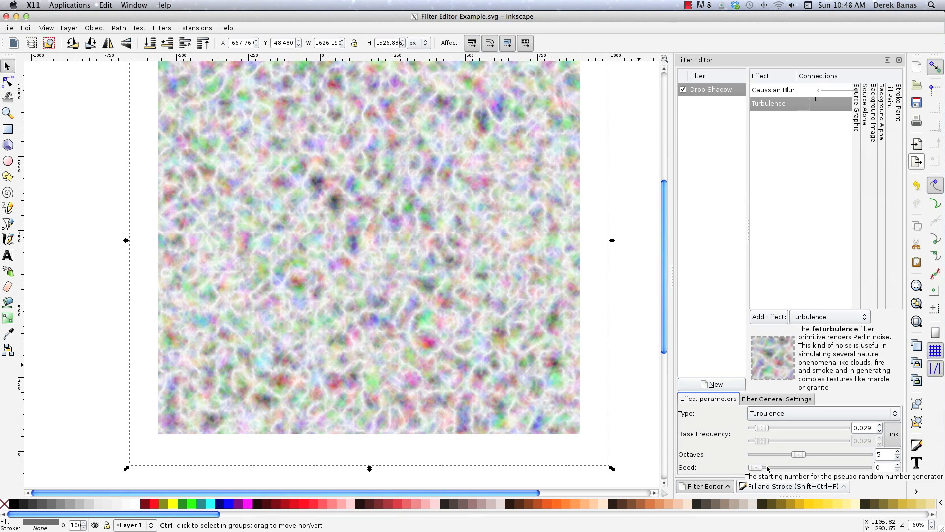
- Set the Turbulence effect's seed to 149 and change its type to Fractal Noise
{"action": "left_click", "coordinate": [623, 487]}
{"action": "left_click_drag", "start_coordinate": [756, 469], "coordinate": [772, 469]}
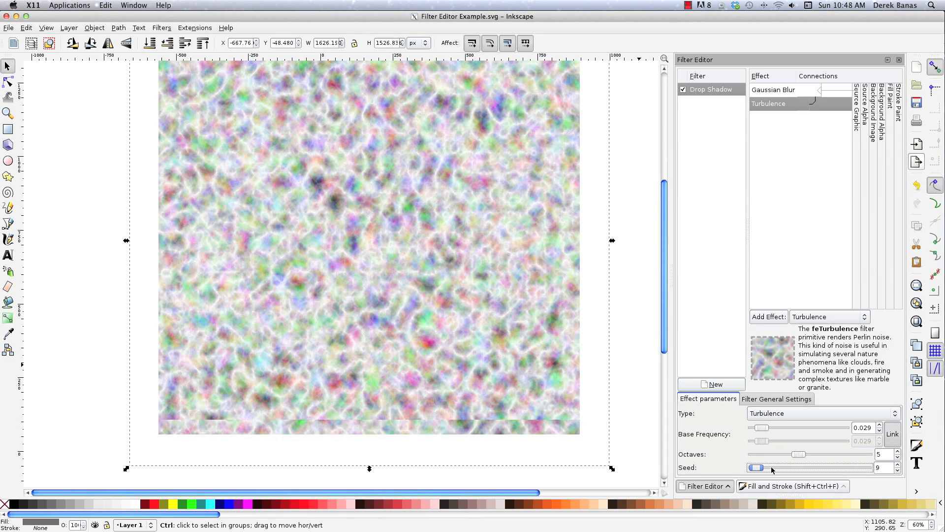
{"action": "key", "text": "Page_Up"}
{"action": "key", "text": "Page_Up"}
{"action": "key", "text": "Page_Up"}
{"action": "key", "text": "Page_Up"}
{"action": "key", "text": "Page_Up"}
{"action": "key", "text": "Page_Up"}
{"action": "key", "text": "Page_Up"}
{"action": "key", "text": "Page_Up"}
{"action": "key", "text": "Page_Up"}
{"action": "key", "text": "Page_Up"}
{"action": "key", "text": "Page_Up"}
{"action": "key", "text": "Page_Up"}
{"action": "key", "text": "Page_Up"}
{"action": "key", "text": "Page_Up"}
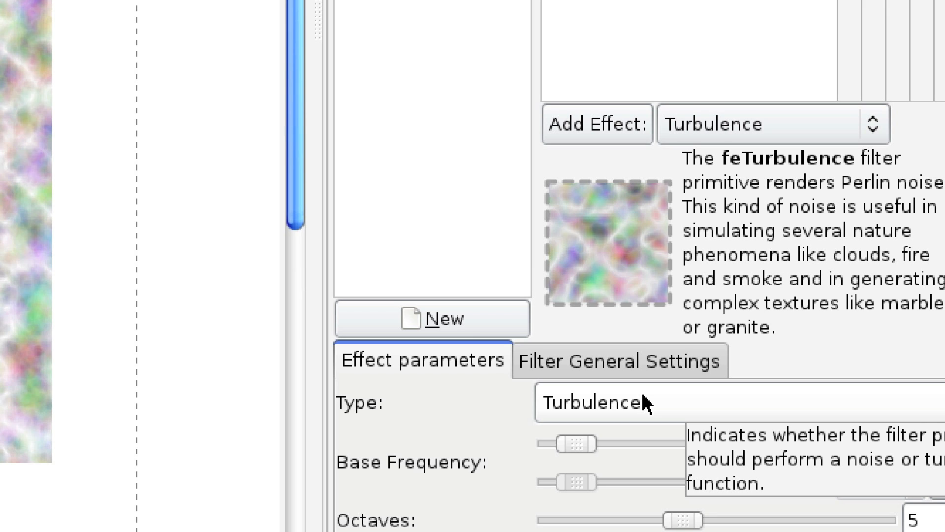
{"action": "left_click", "coordinate": [642, 393]}
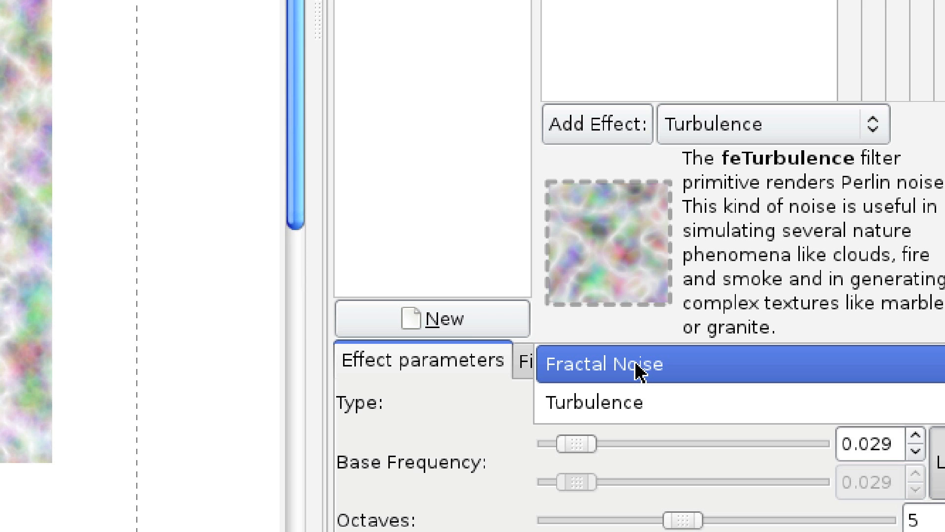
{"action": "left_click", "coordinate": [636, 369]}
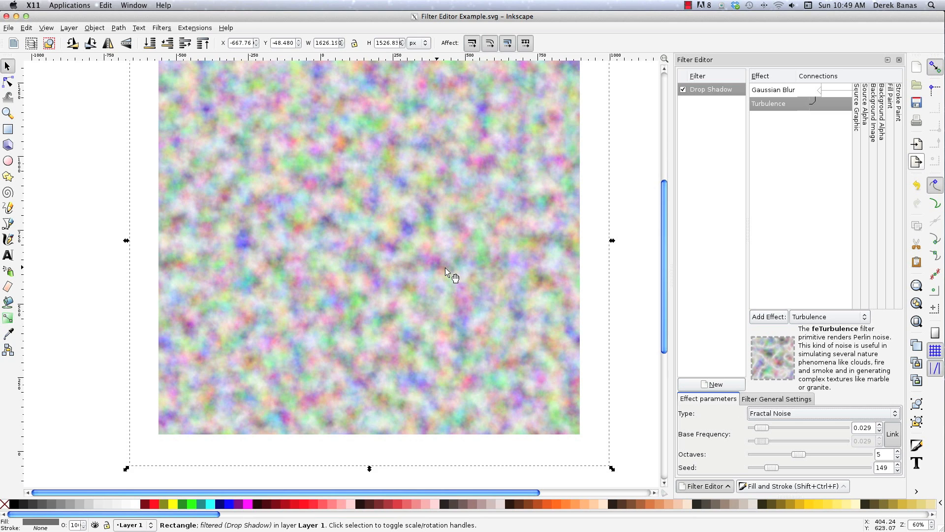
- Delete the rectangle and remove the Turbulence and Gaussian Blur effects from the Drop Shadow filter
{"action": "key", "text": "Delete"}
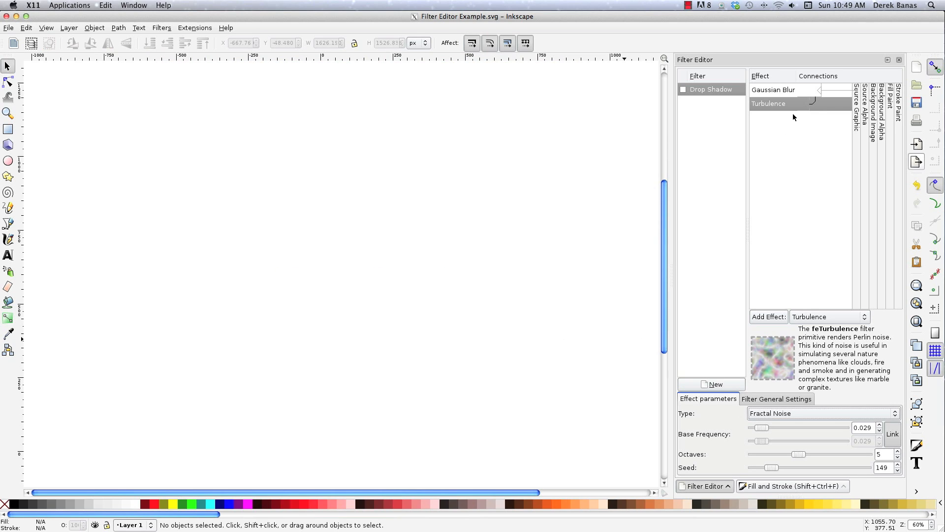
{"action": "right_click", "coordinate": [785, 106]}
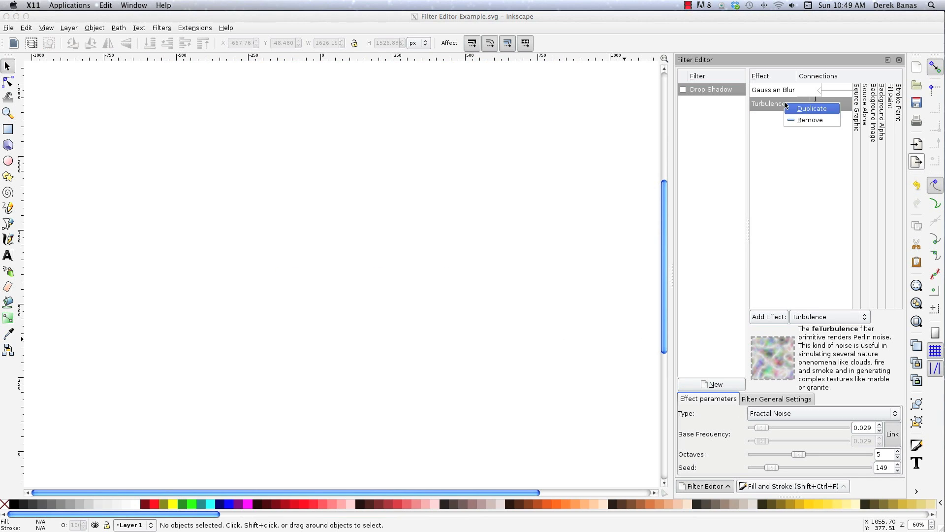
{"action": "left_click", "coordinate": [801, 119]}
{"action": "right_click", "coordinate": [774, 93]}
{"action": "left_click", "coordinate": [789, 107]}
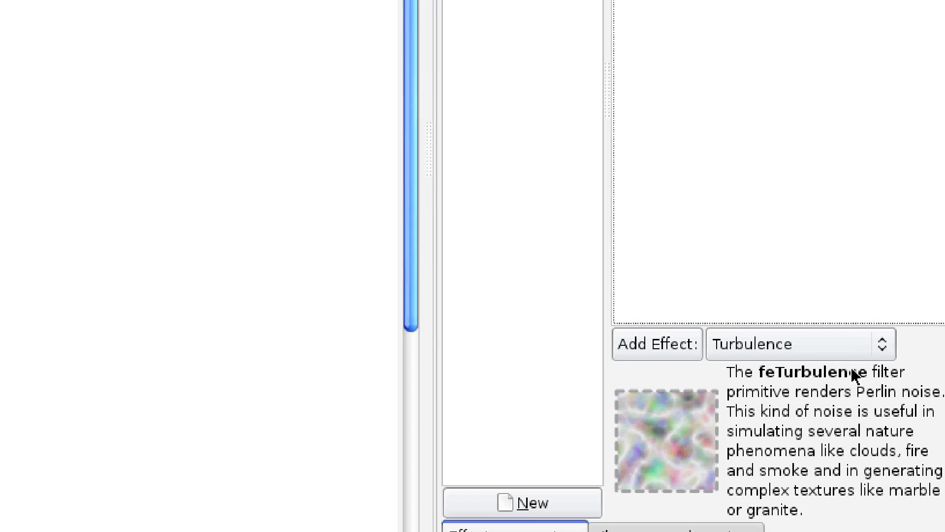
- Add a Color Matrix effect to the emptied Drop Shadow filter
{"action": "left_click", "coordinate": [625, 345]}
{"action": "left_click", "coordinate": [888, 228]}
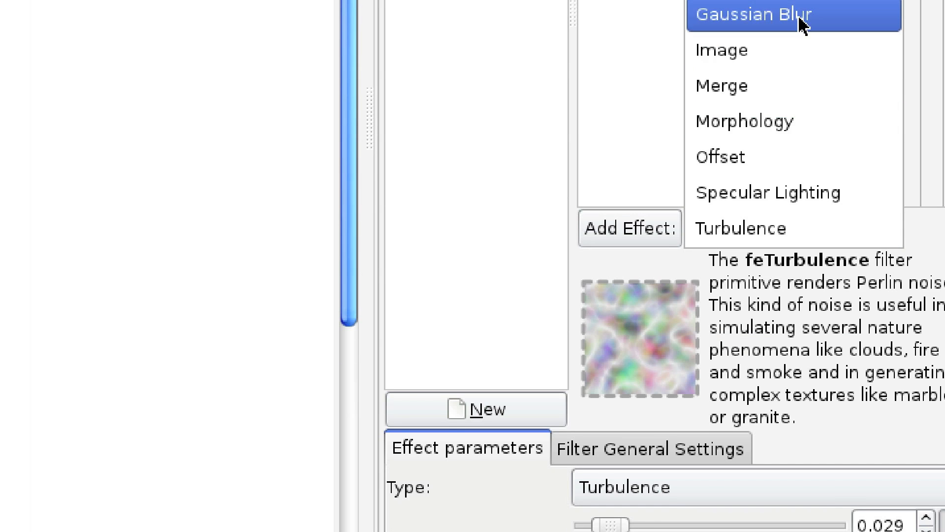
{"action": "left_click", "coordinate": [774, 99]}
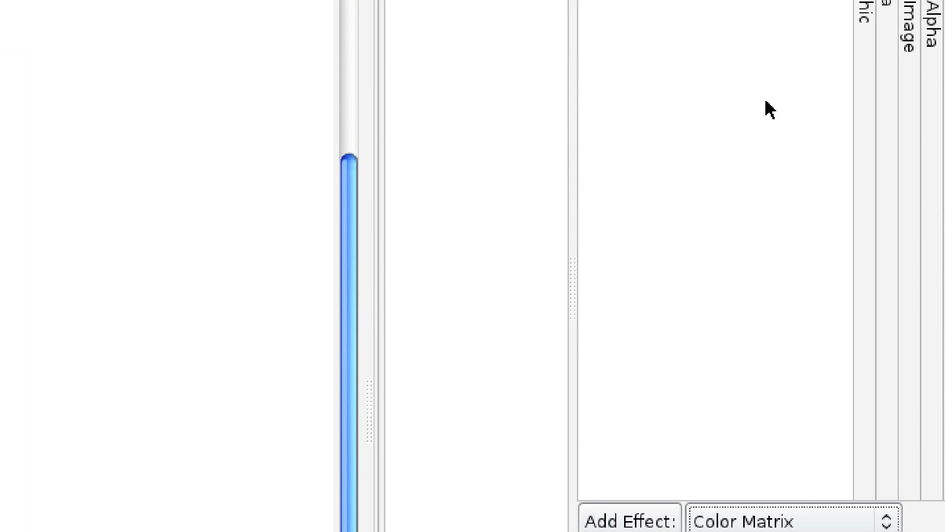
{"action": "left_click", "coordinate": [635, 523]}
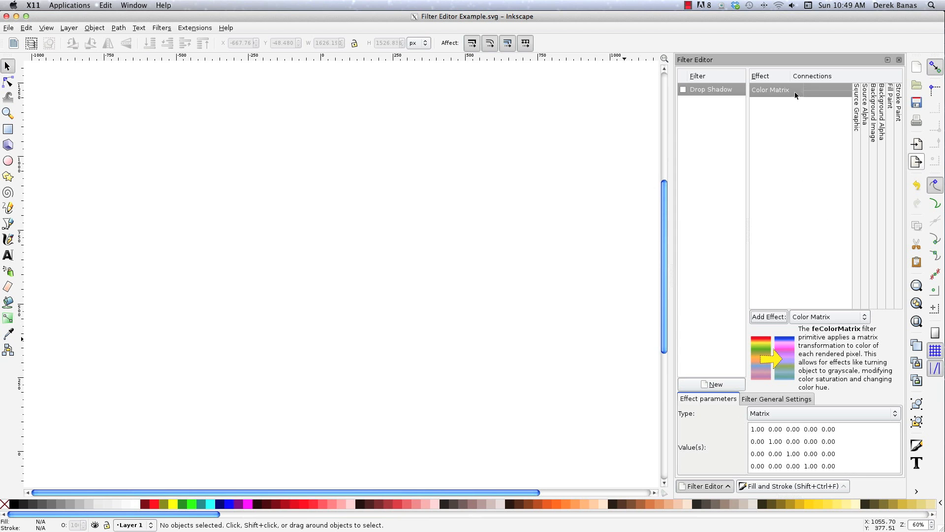
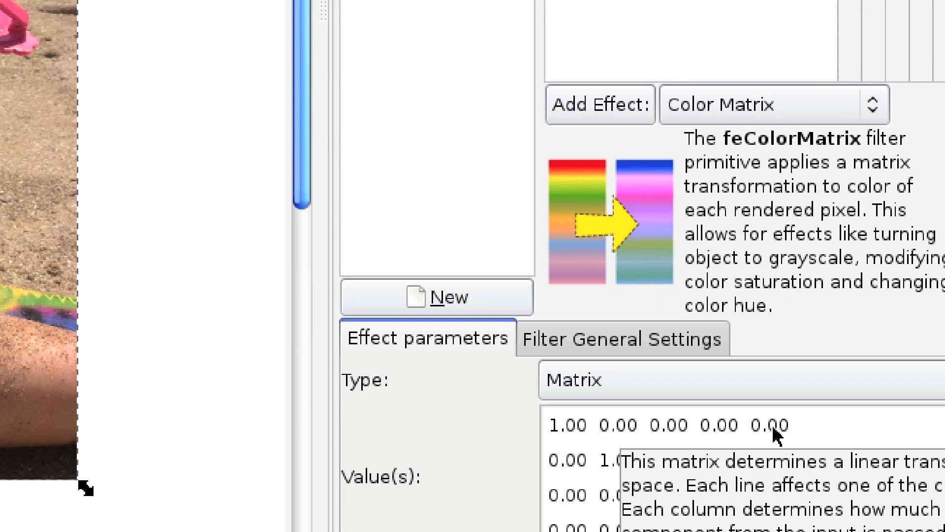
- Set the last value in the color matrix's first row to 0.50 and apply the Drop Shadow filter to the photo
{"action": "left_click", "coordinate": [772, 427]}
{"action": "left_click", "coordinate": [771, 426]}
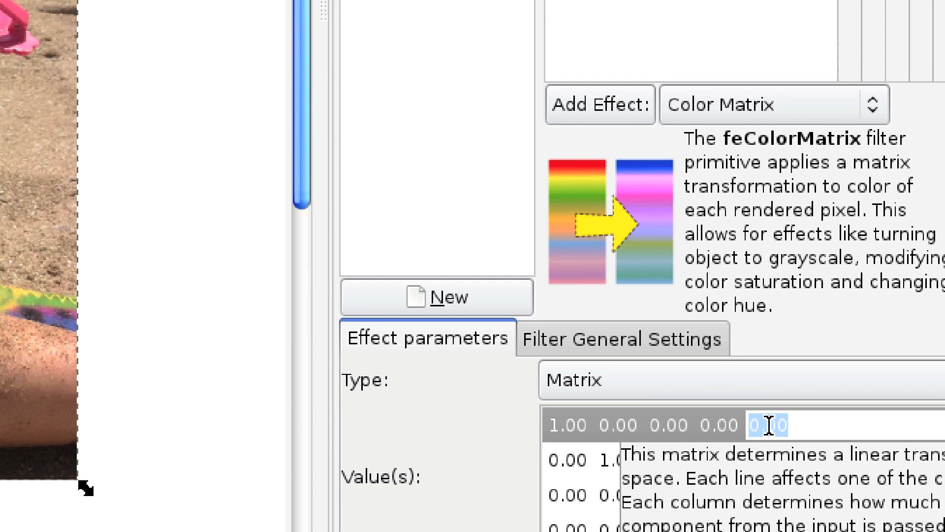
{"action": "left_click", "coordinate": [770, 426]}
{"action": "key", "text": "BackSpace"}
{"action": "type", "text": "5"}
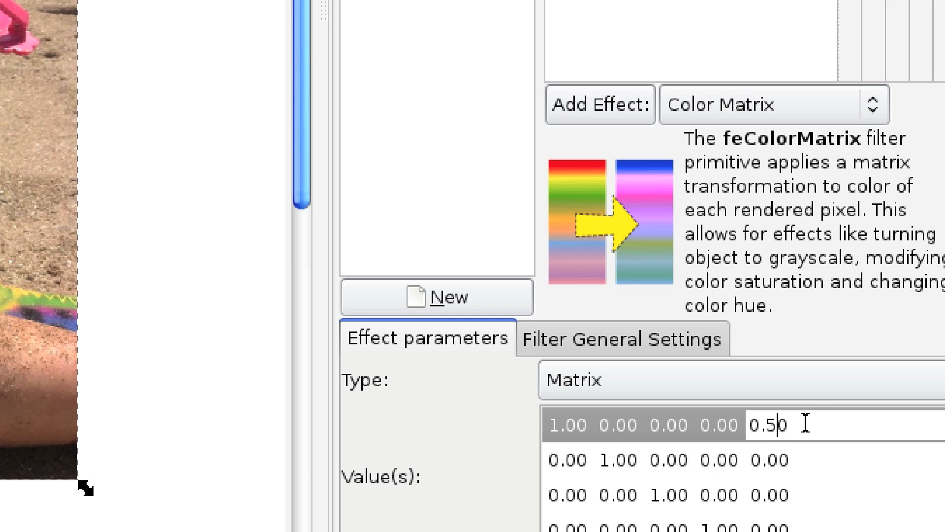
{"action": "left_click", "coordinate": [699, 430]}
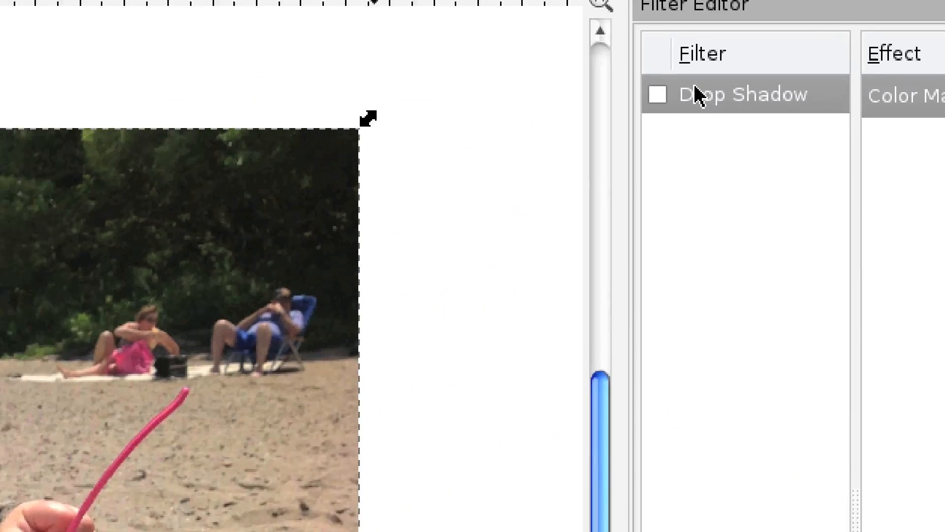
{"action": "left_click", "coordinate": [658, 94]}
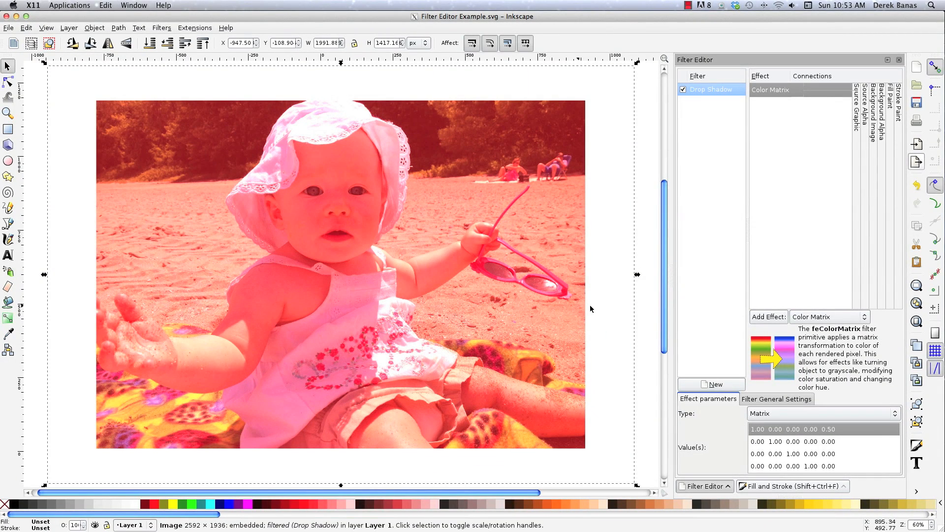
- Set the last value in the color matrix's second and third rows to 0.50
{"action": "left_click", "coordinate": [830, 442]}
{"action": "left_click", "coordinate": [828, 442]}
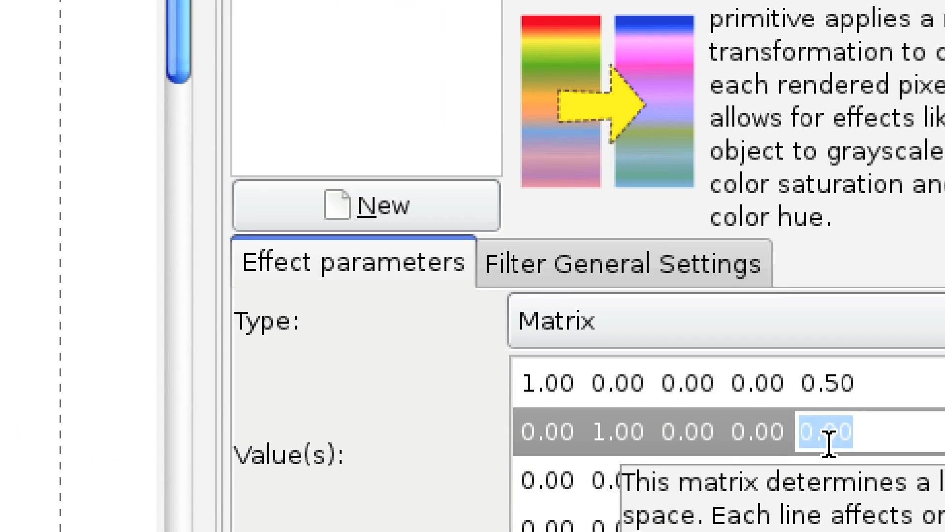
{"action": "type", "text": ".5"}
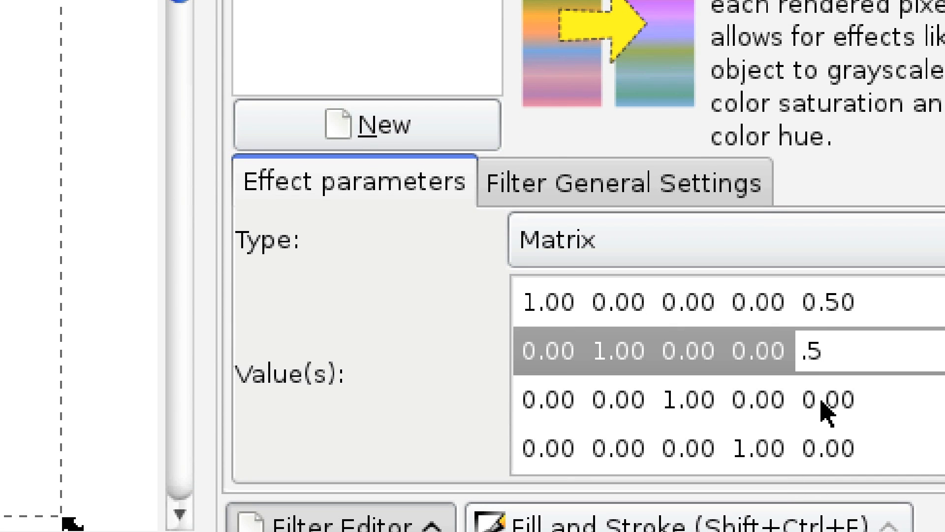
{"action": "left_click", "coordinate": [829, 408]}
{"action": "left_click", "coordinate": [830, 401]}
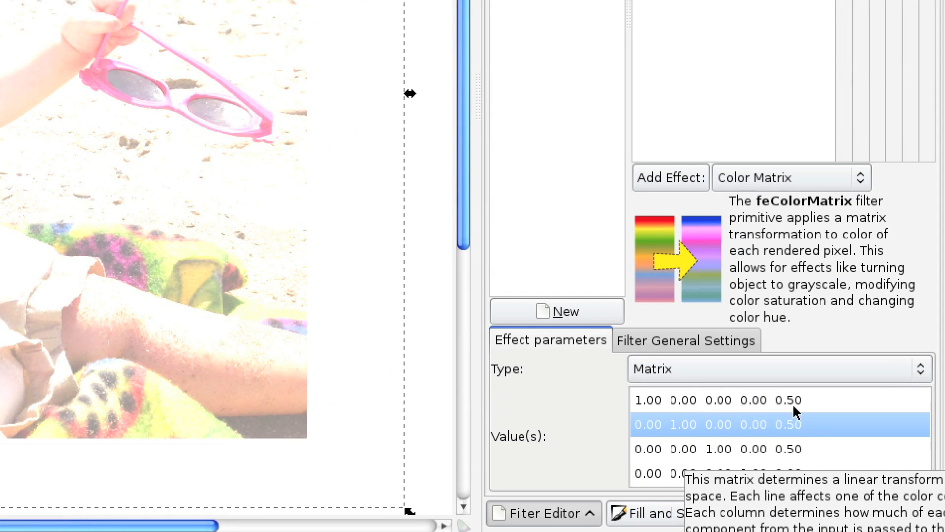
- Set the last value in each of the color matrix's first three rows to 1.00
{"action": "left_click", "coordinate": [786, 398]}
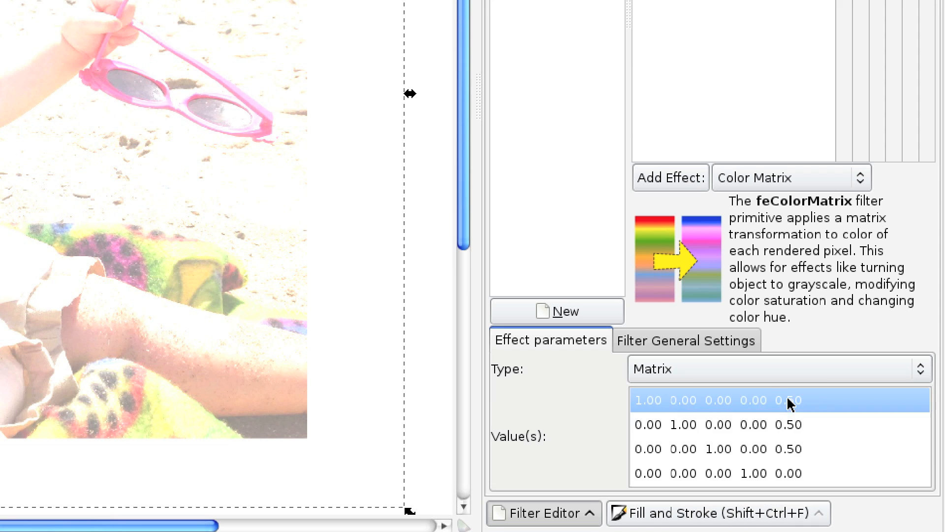
{"action": "left_click", "coordinate": [788, 399]}
{"action": "type", "text": "1"}
{"action": "left_click", "coordinate": [789, 426]}
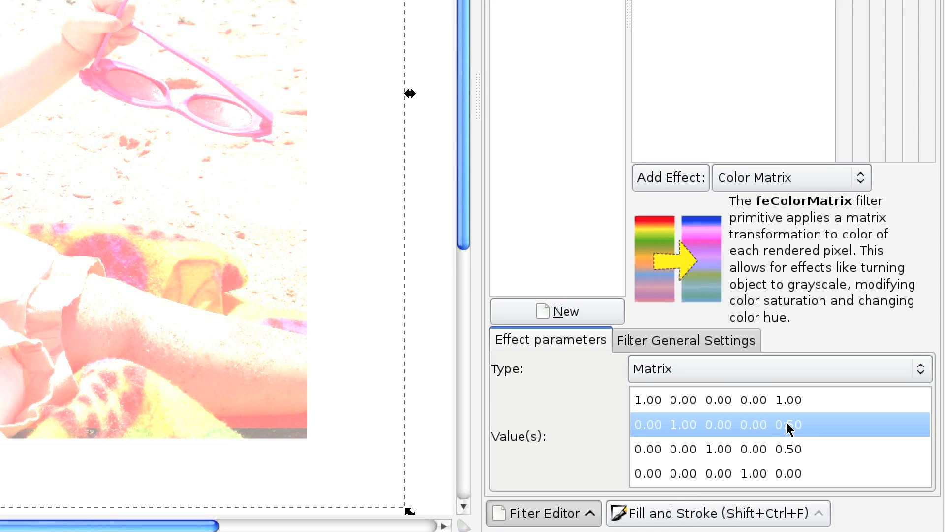
{"action": "left_click", "coordinate": [788, 424]}
{"action": "type", "text": "1"}
{"action": "left_click", "coordinate": [786, 447]}
{"action": "left_click", "coordinate": [786, 448]}
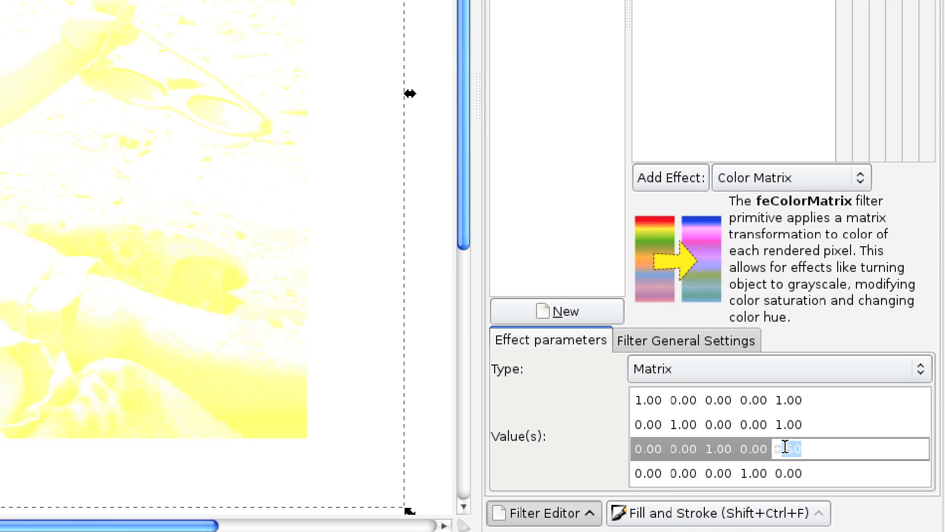
{"action": "type", "text": "1"}
{"action": "left_click", "coordinate": [788, 425]}
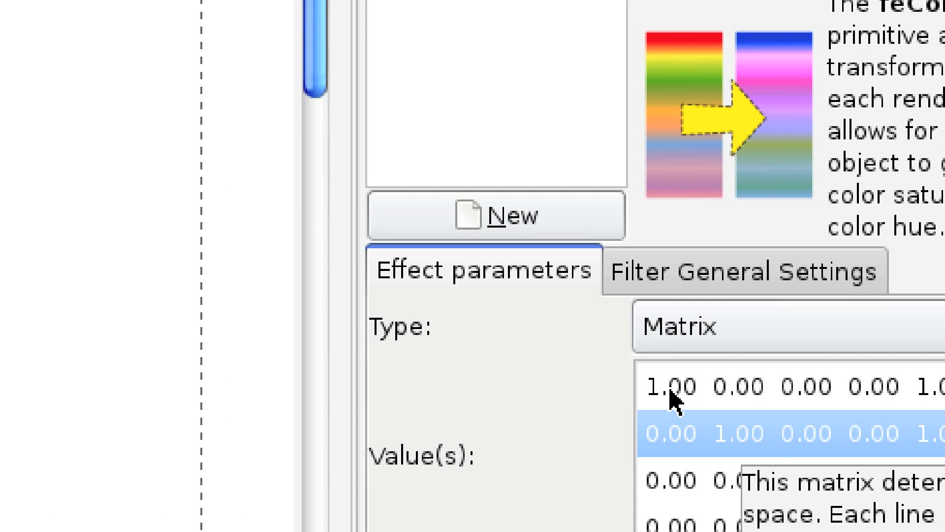
- Invert the photo's colors by setting the diagonal values in the matrix's first three rows to -1
{"action": "left_click", "coordinate": [757, 429]}
{"action": "left_click", "coordinate": [673, 397]}
{"action": "left_click", "coordinate": [667, 386]}
{"action": "double_click", "coordinate": [666, 386]}
{"action": "type", "text": "-1"}
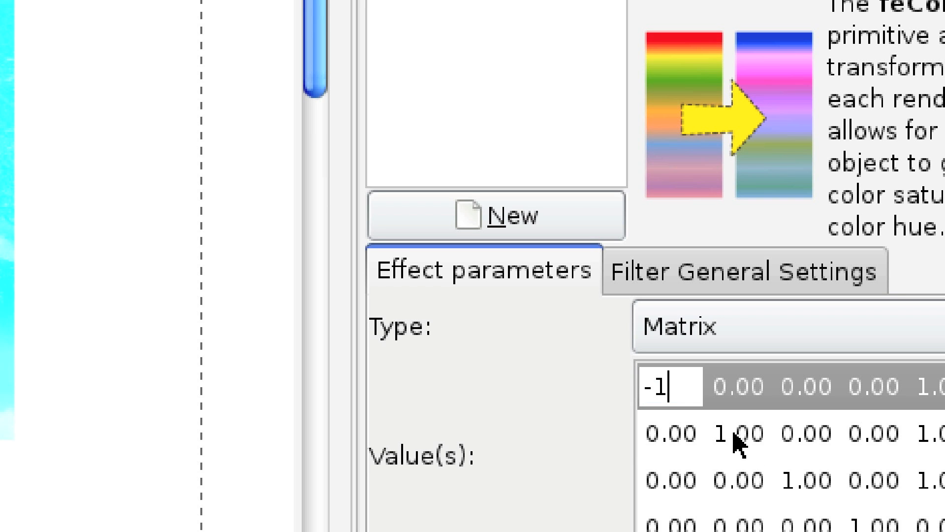
{"action": "left_click", "coordinate": [734, 434]}
{"action": "left_click", "coordinate": [733, 434]}
{"action": "type", "text": "-1"}
{"action": "left_click", "coordinate": [817, 488]}
{"action": "left_click", "coordinate": [818, 487]}
{"action": "type", "text": "-1"}
{"action": "key", "text": "Return"}
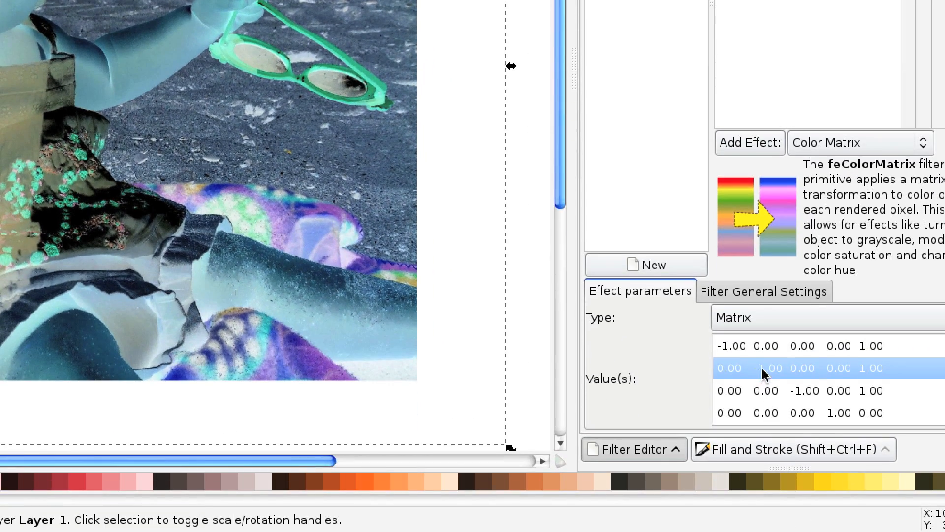
- Set the diagonal values in the color matrix's second and third rows to 0
{"action": "left_click", "coordinate": [768, 443]}
{"action": "triple_click", "coordinate": [766, 368]}
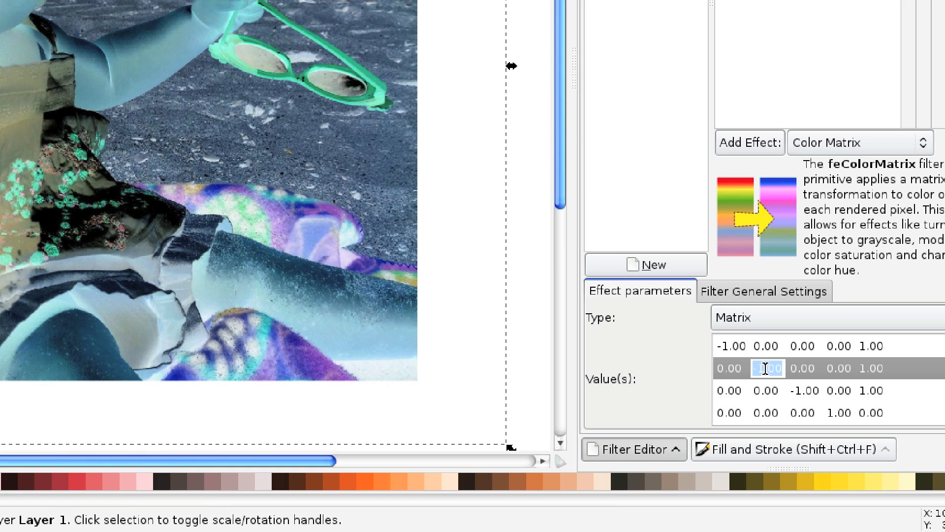
{"action": "type", "text": "0"}
{"action": "left_click", "coordinate": [805, 394]}
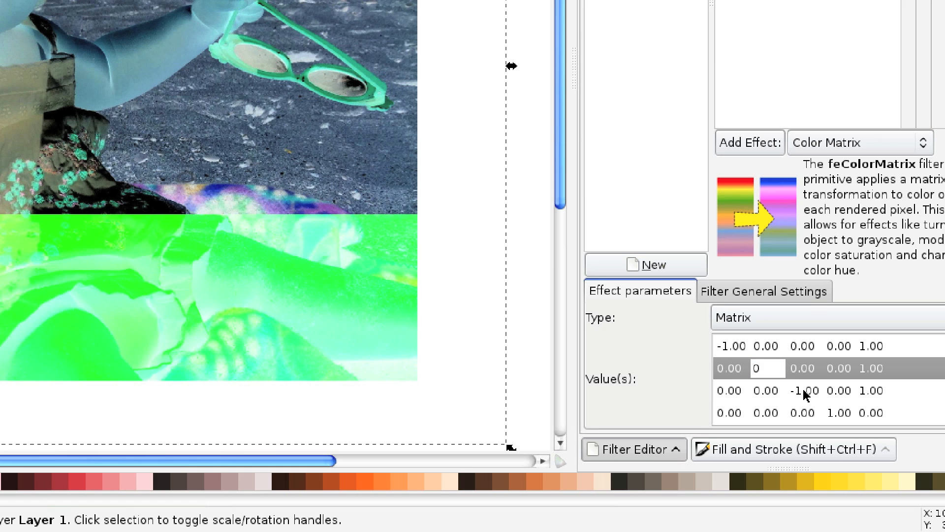
{"action": "left_click", "coordinate": [805, 394]}
{"action": "type", "text": "00"}
- Set the first value in the color matrix's second and third rows to -1 for a grayscale negative
{"action": "left_click", "coordinate": [729, 368]}
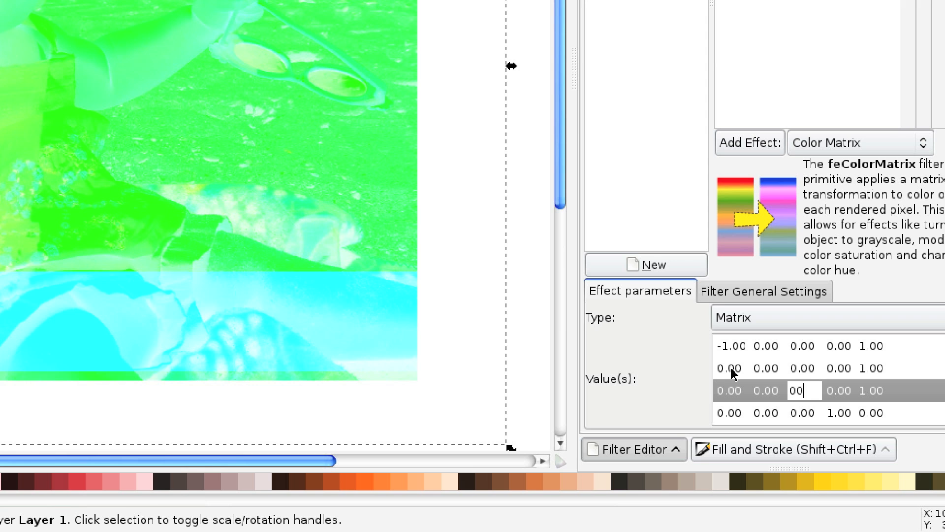
{"action": "left_click", "coordinate": [730, 368]}
{"action": "type", "text": "-1"}
{"action": "left_click", "coordinate": [729, 394]}
{"action": "left_click", "coordinate": [728, 391]}
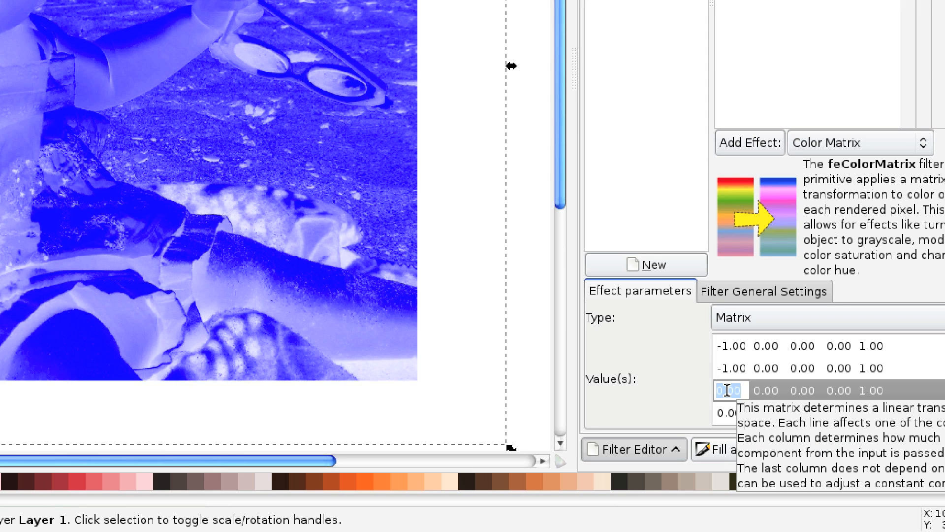
{"action": "type", "text": "-1"}
{"action": "left_click", "coordinate": [729, 369]}
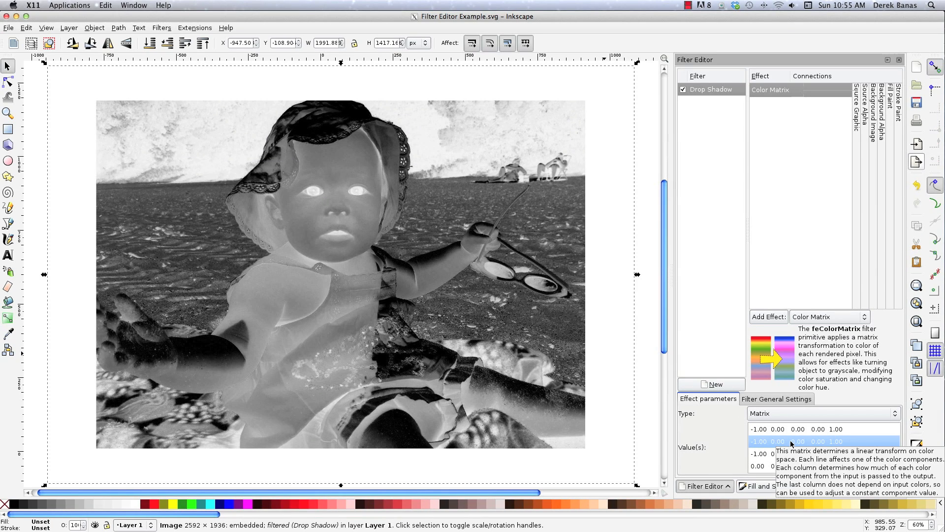
{"action": "left_click", "coordinate": [763, 430]}
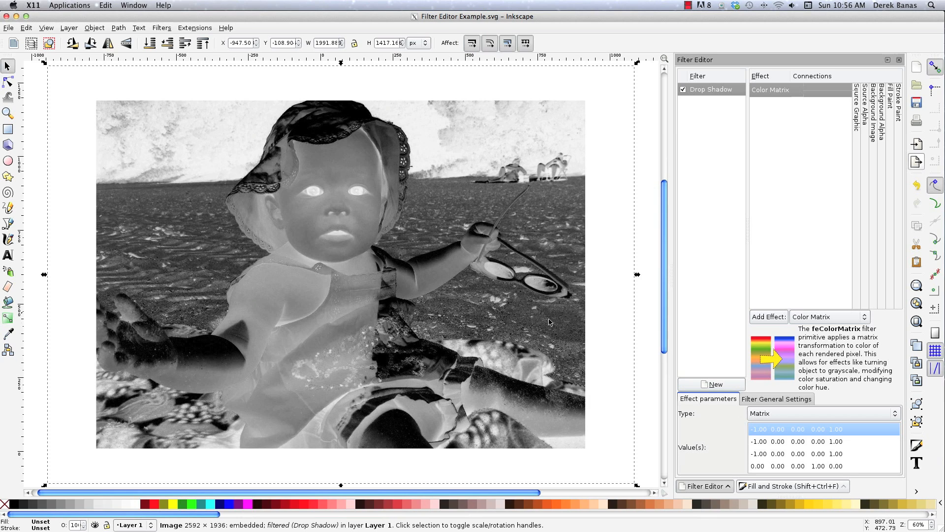
- Clear away the photo and the Color Matrix effect, and add a Composite effect to the Drop Shadow filter
{"action": "left_click", "coordinate": [594, 313]}
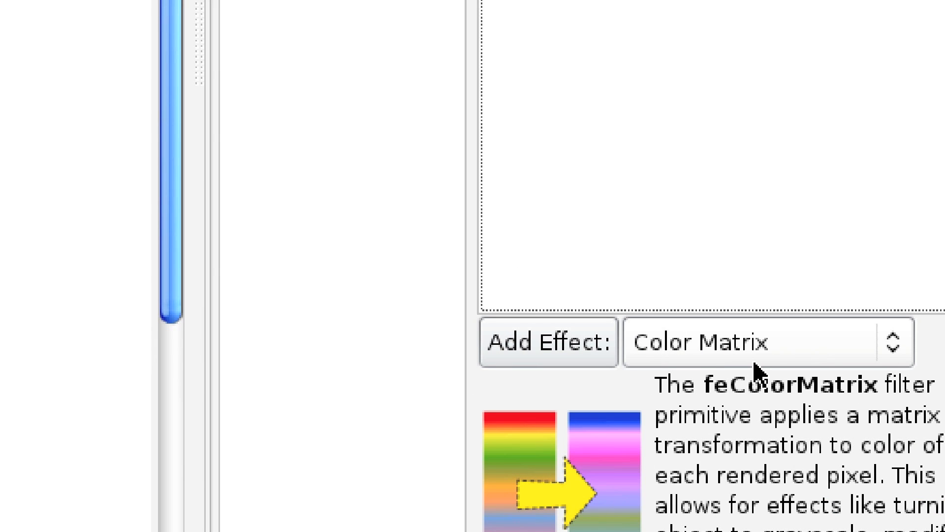
{"action": "left_click", "coordinate": [787, 344]}
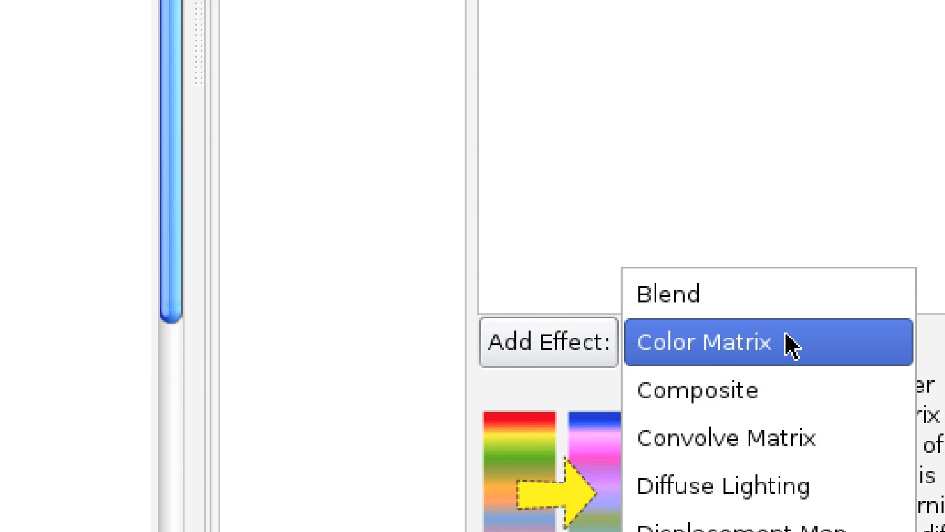
{"action": "left_click", "coordinate": [781, 392]}
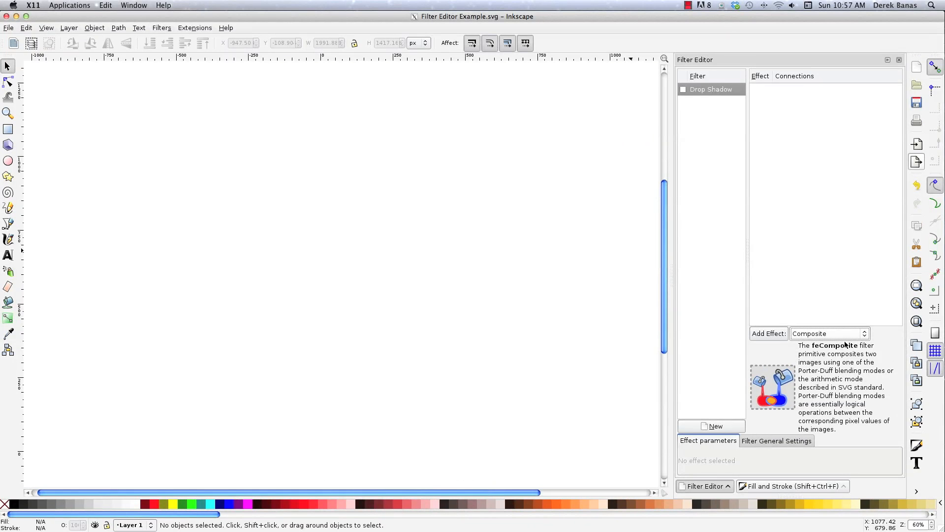
{"action": "left_click", "coordinate": [767, 333]}
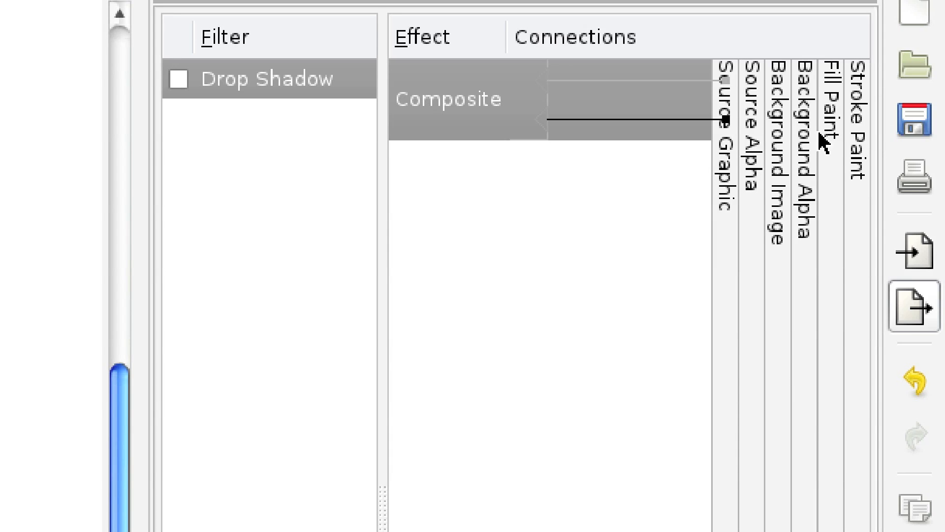
- Connect the Composite effect's second input to Background Image
{"action": "left_click", "coordinate": [728, 121]}
{"action": "left_click", "coordinate": [798, 130]}
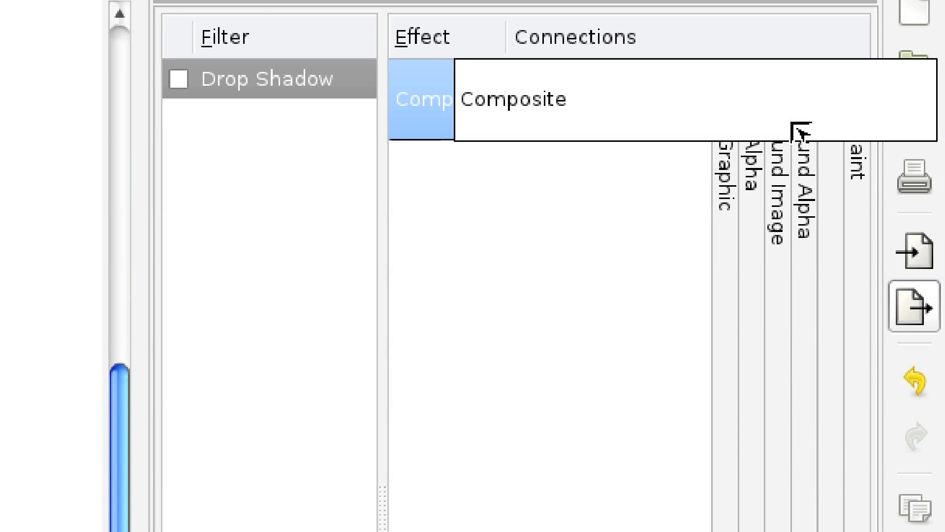
{"action": "left_click_drag", "start_coordinate": [615, 131], "coordinate": [777, 127]}
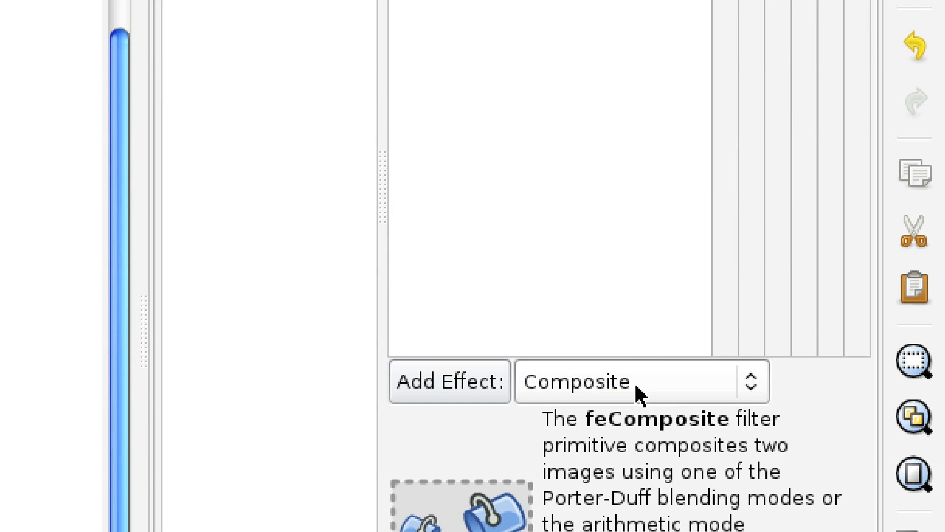
- Add a Flood effect to the Drop Shadow filter and set its flood color to white (#FFFFFF)
{"action": "left_click", "coordinate": [638, 395]}
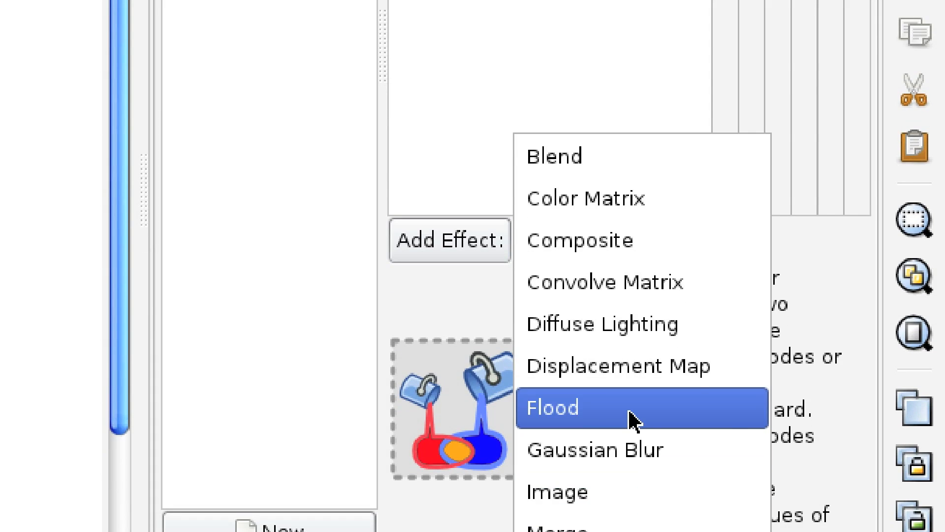
{"action": "left_click", "coordinate": [633, 419]}
{"action": "left_click", "coordinate": [463, 382]}
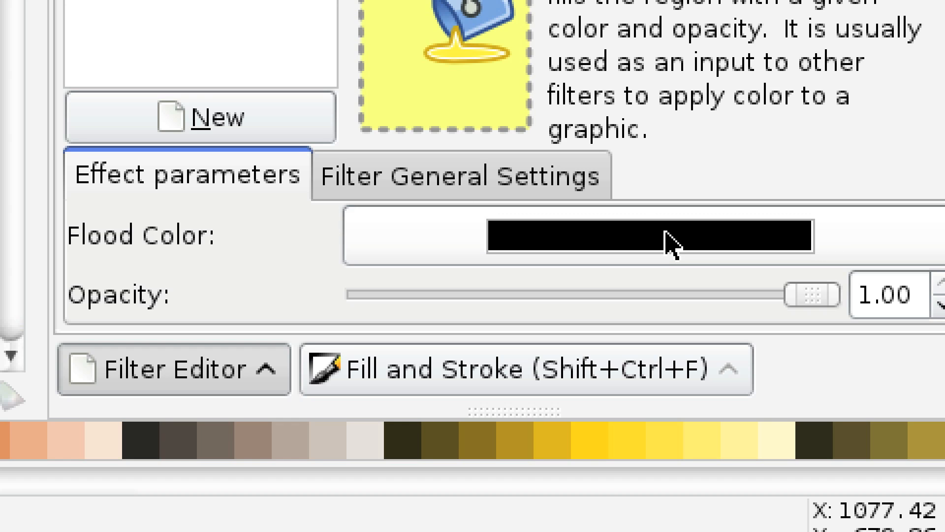
{"action": "left_click", "coordinate": [672, 241]}
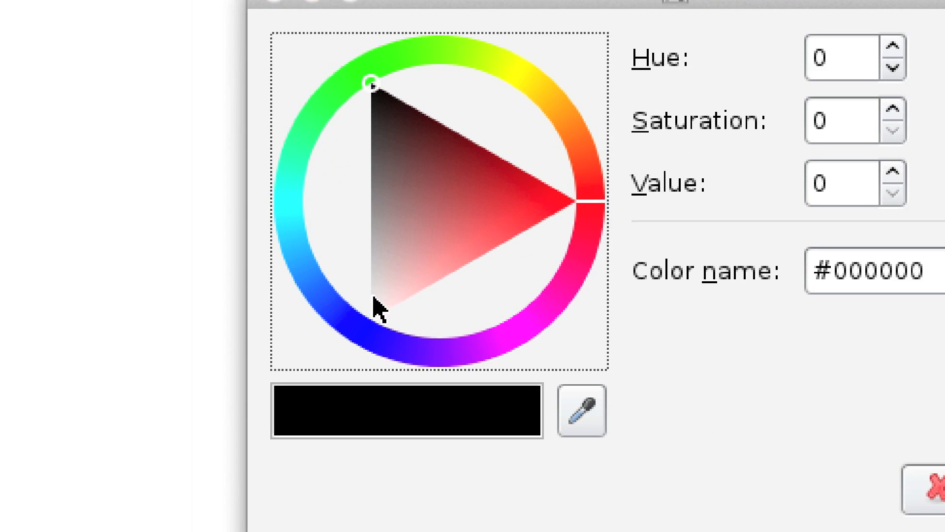
{"action": "left_click", "coordinate": [371, 311]}
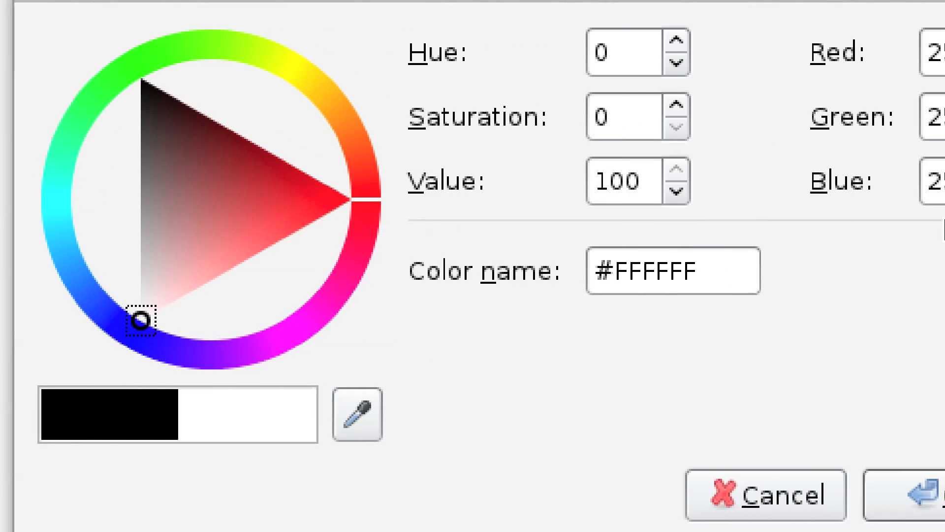
{"action": "left_click", "coordinate": [906, 490]}
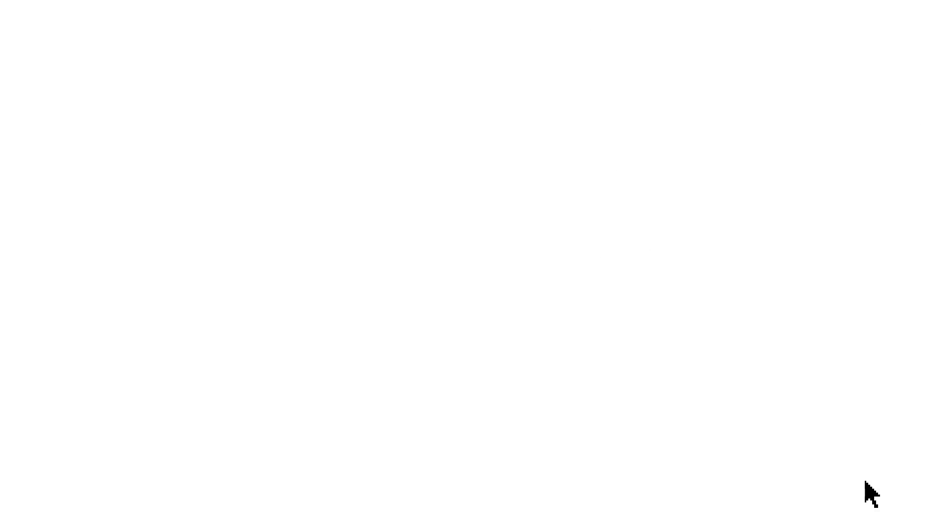
- Draw two overlapping rectangles on the empty canvas, the second one about 630 by 553 px
{"action": "left_click", "coordinate": [8, 129]}
{"action": "left_click_drag", "start_coordinate": [244, 140], "coordinate": [402, 282]}
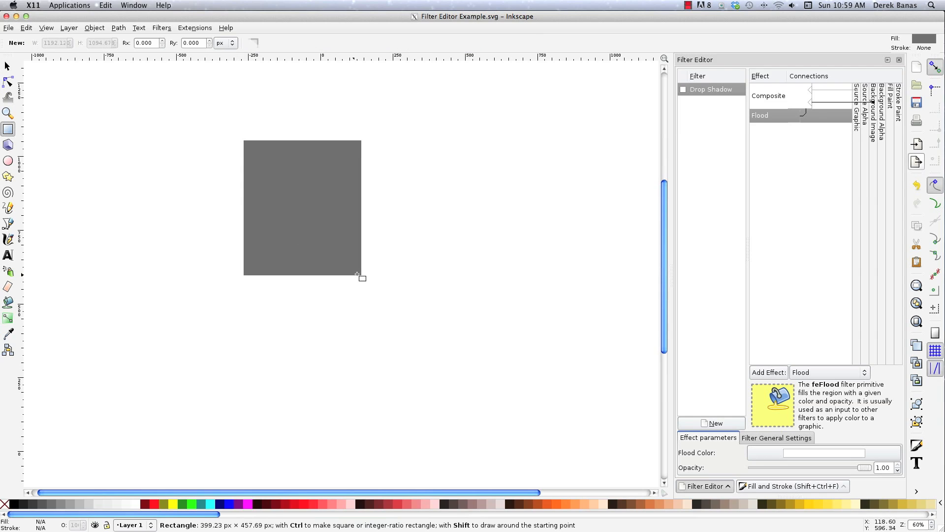
{"action": "left_click_drag", "start_coordinate": [504, 362], "coordinate": [318, 199]}
- Fill the upper rectangle with red and the lower, overlapping rectangle with blue
{"action": "left_click", "coordinate": [7, 65]}
{"action": "left_click", "coordinate": [302, 161]}
{"action": "left_click", "coordinate": [156, 503]}
{"action": "left_click", "coordinate": [466, 303]}
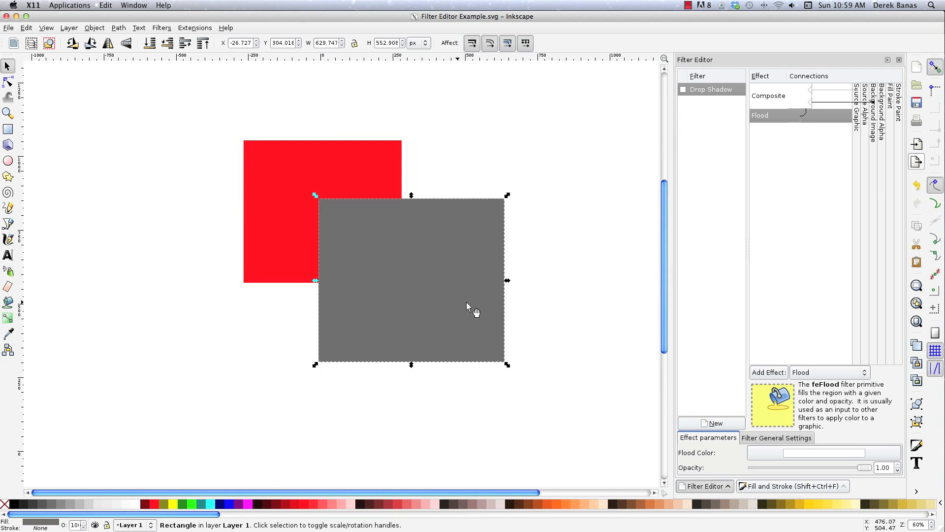
{"action": "left_click", "coordinate": [230, 504]}
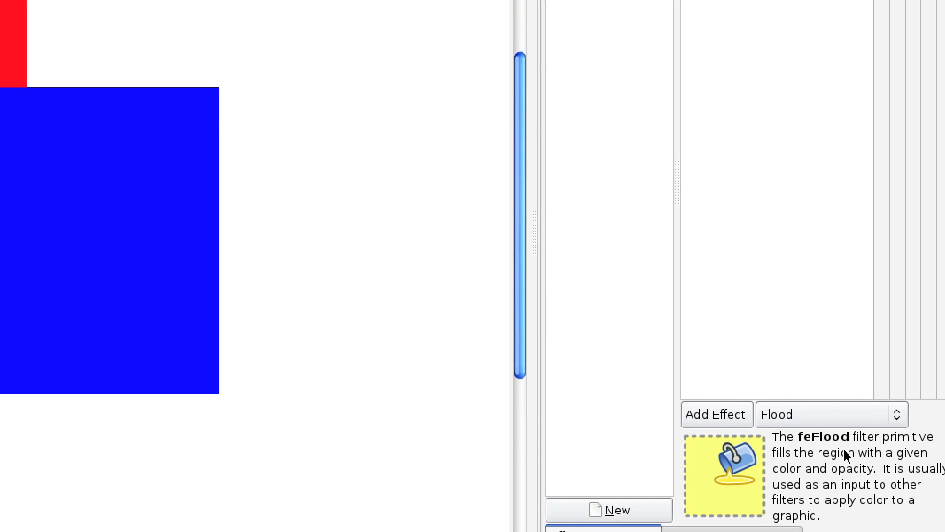
- Add a Merge effect to the Drop Shadow filter after the Flood effect
{"action": "left_click", "coordinate": [840, 415]}
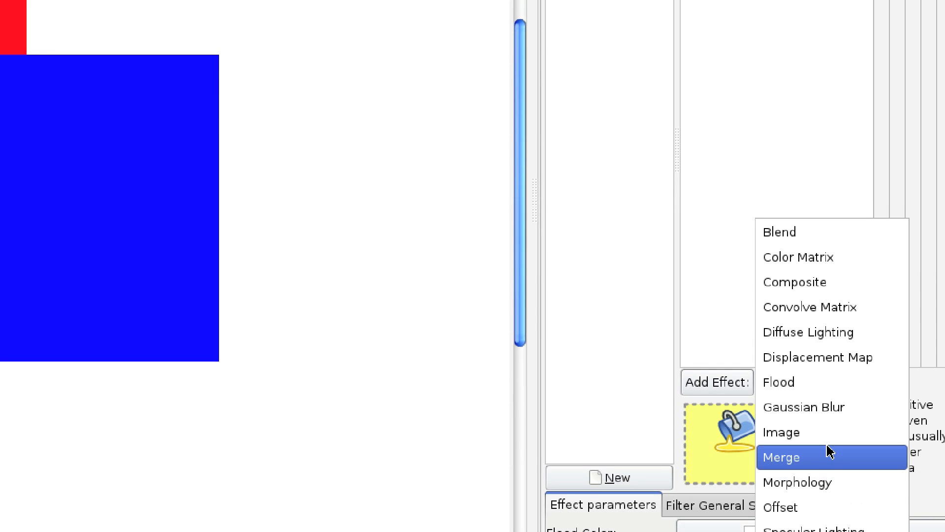
{"action": "left_click", "coordinate": [831, 451]}
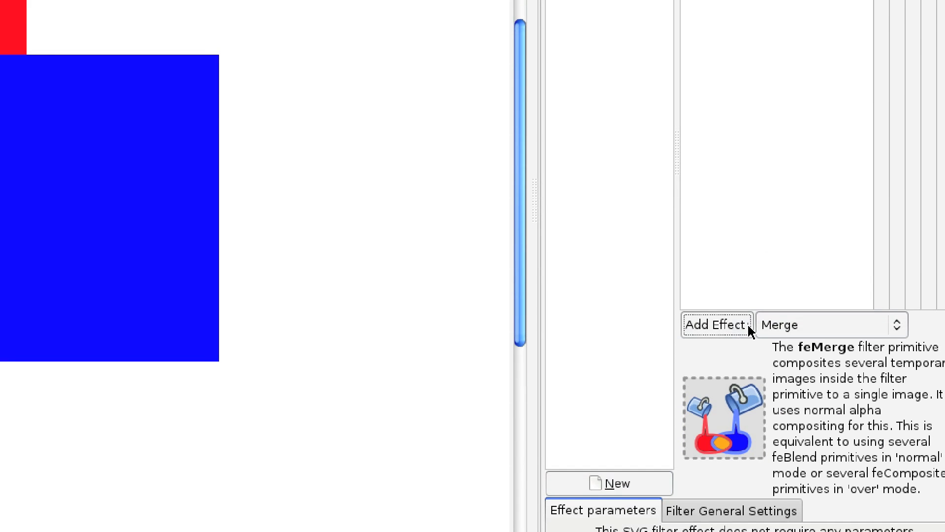
- Add the Merge effect and connect its inputs to the Flood and Composite results
{"action": "left_click", "coordinate": [739, 325]}
{"action": "left_click_drag", "start_coordinate": [670, 131], "coordinate": [683, 115]}
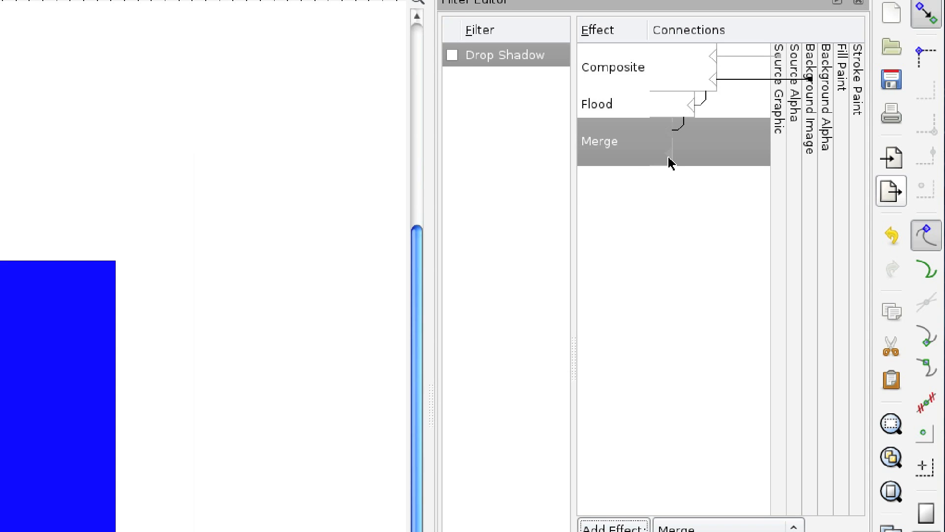
{"action": "left_click_drag", "start_coordinate": [671, 158], "coordinate": [713, 84]}
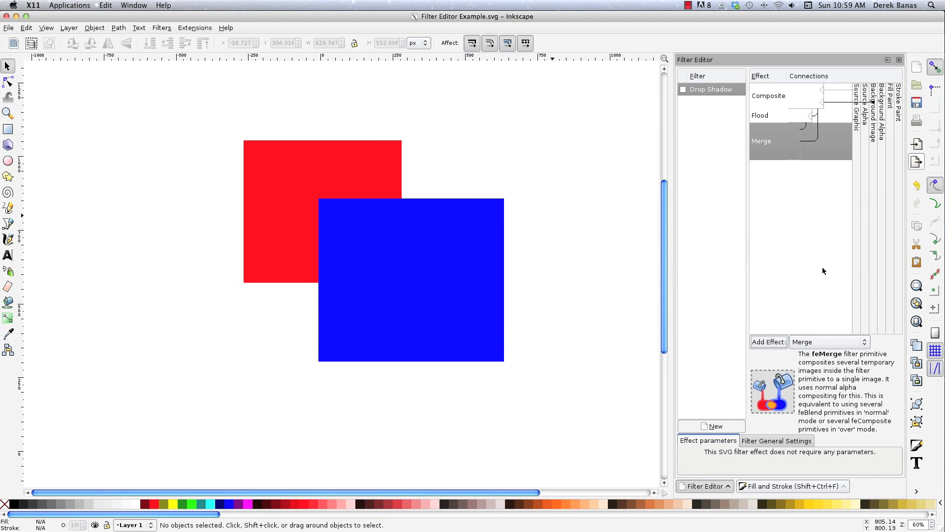
- Select the Composite effect and apply the Drop Shadow filter to both rectangles
{"action": "left_click", "coordinate": [788, 99]}
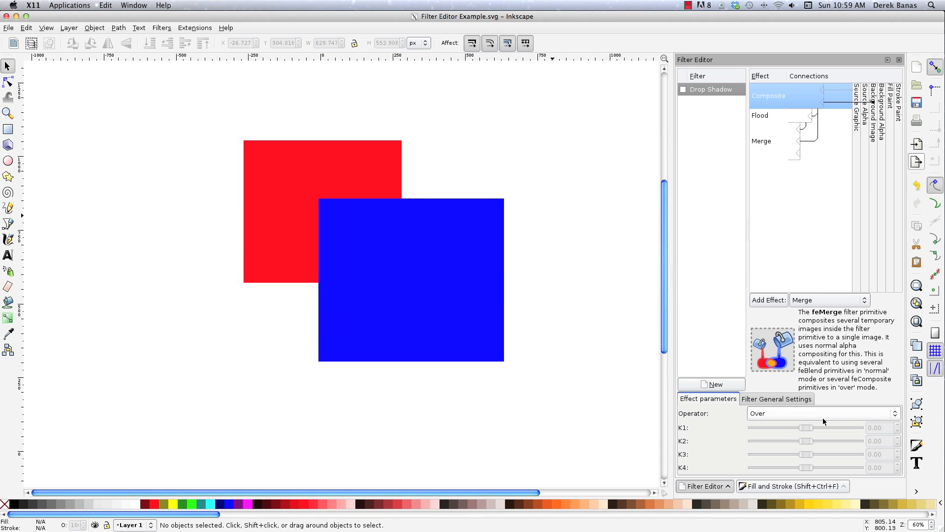
{"action": "key", "text": "ctrl+a"}
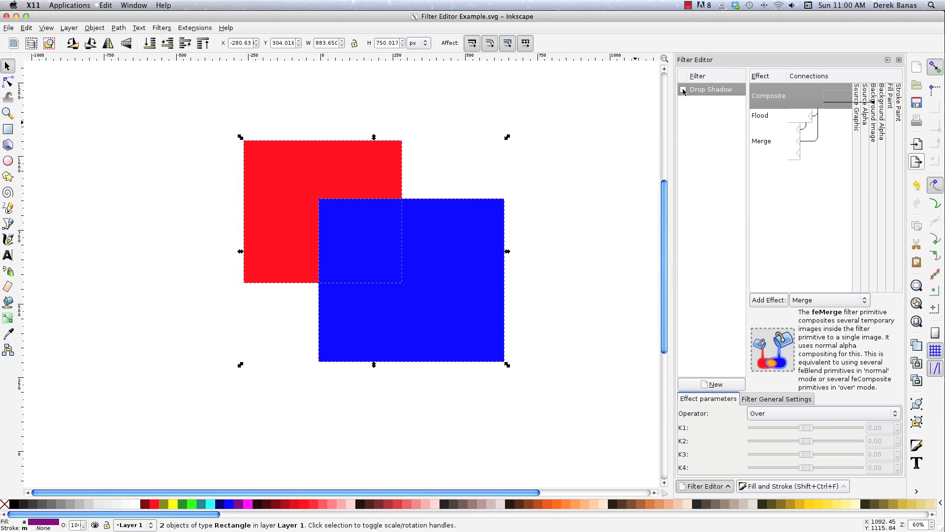
{"action": "left_click", "coordinate": [683, 90]}
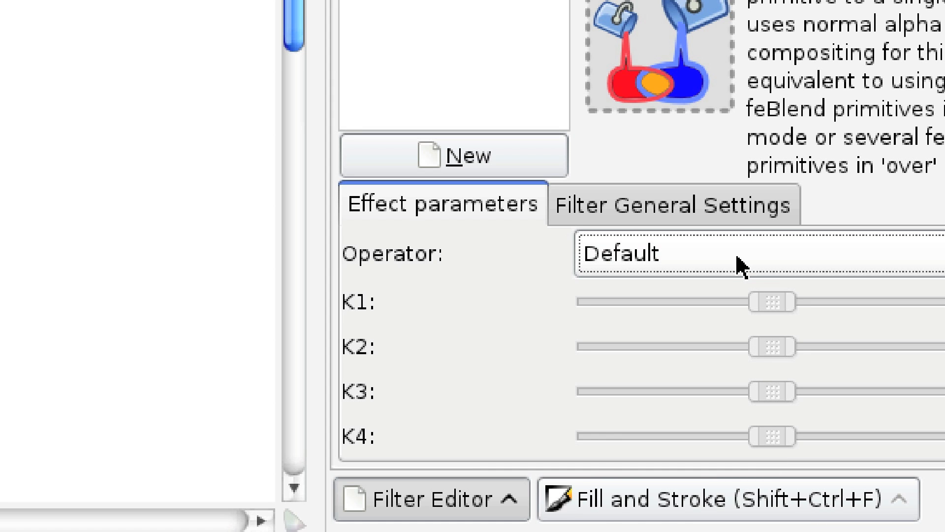
- Try the In, Out and Atop operators of the Composite effect on the overlapping rectangles
{"action": "left_click", "coordinate": [739, 264]}
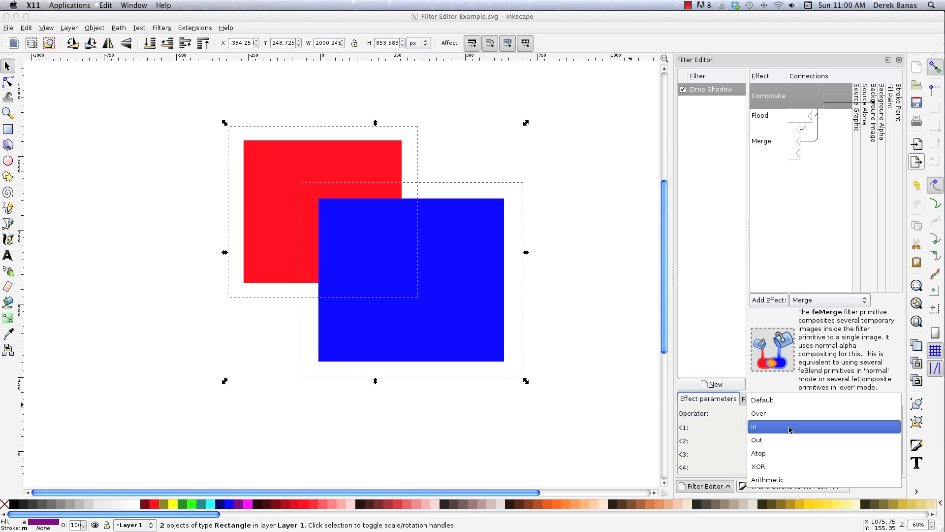
{"action": "left_click", "coordinate": [790, 427]}
{"action": "left_click", "coordinate": [790, 416]}
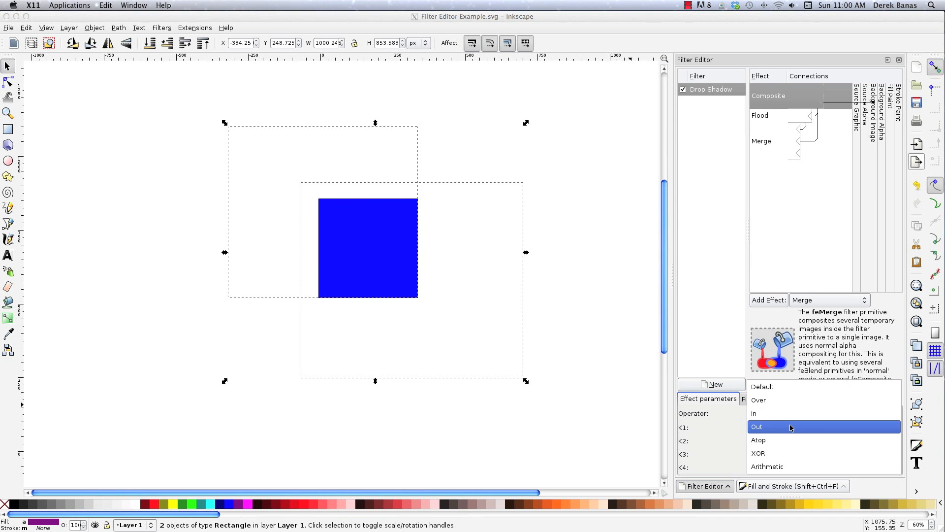
{"action": "left_click", "coordinate": [790, 427]}
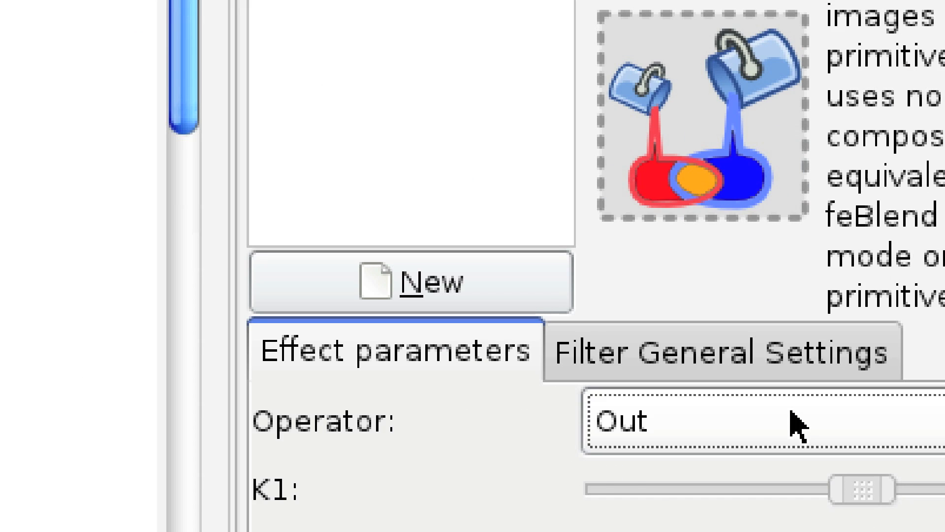
{"action": "left_click", "coordinate": [791, 413]}
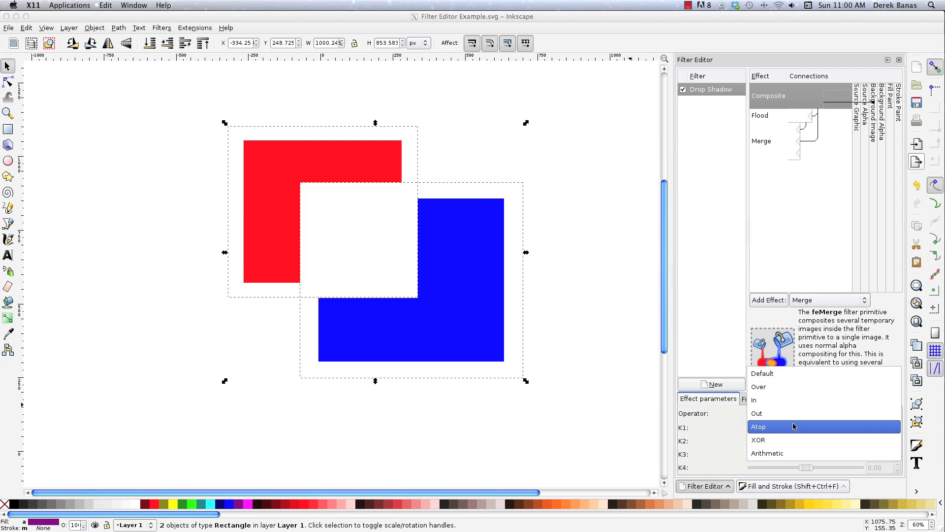
{"action": "left_click", "coordinate": [879, 486]}
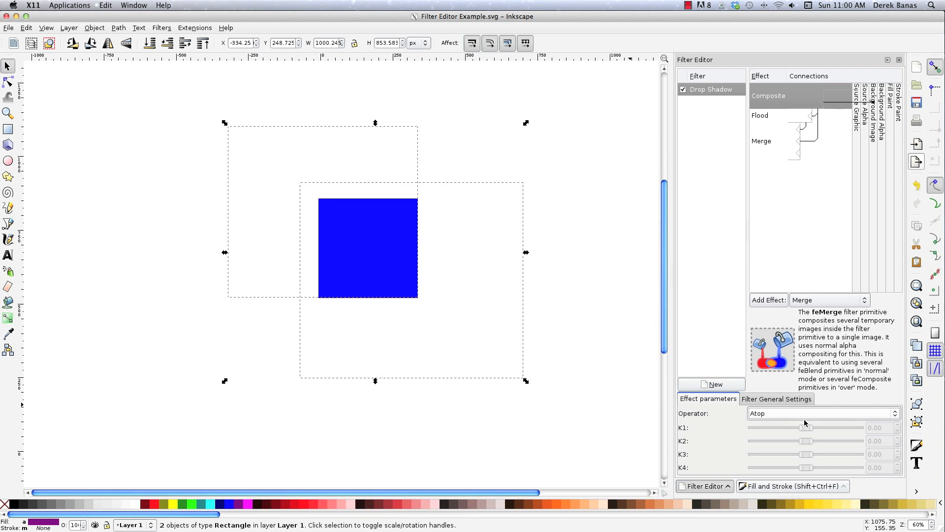
- Try the XOR and Arithmetic operators of the Composite effect, ending with the operator set back to Default
{"action": "left_click", "coordinate": [801, 416]}
{"action": "left_click", "coordinate": [800, 424]}
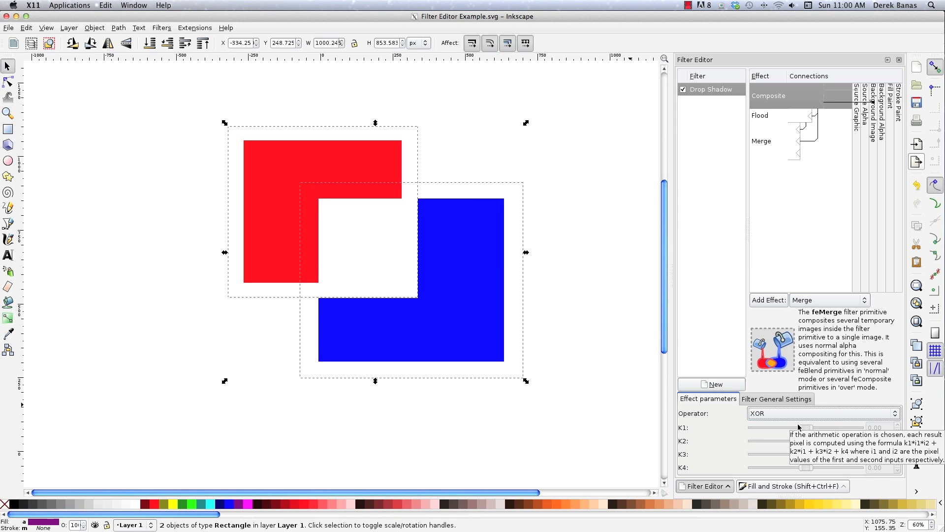
{"action": "left_click", "coordinate": [799, 414]}
{"action": "left_click", "coordinate": [799, 425]}
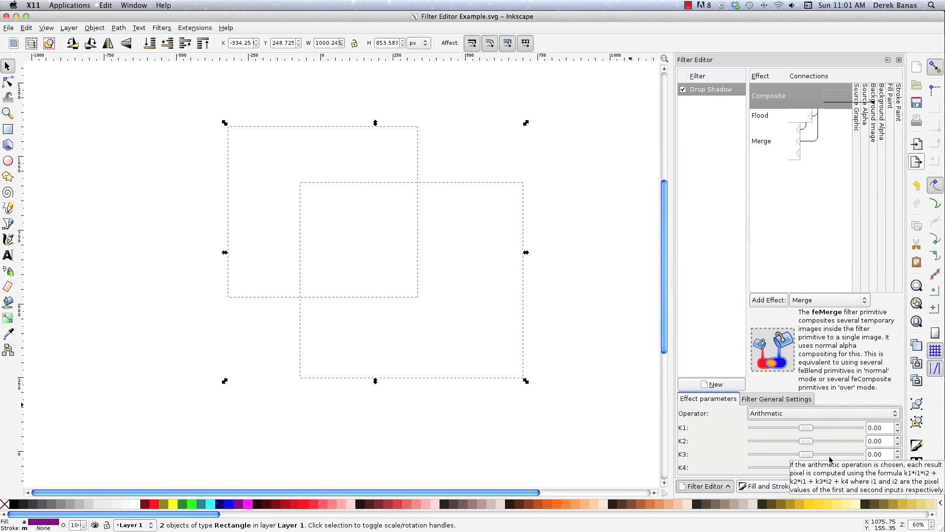
{"action": "left_click", "coordinate": [808, 414]}
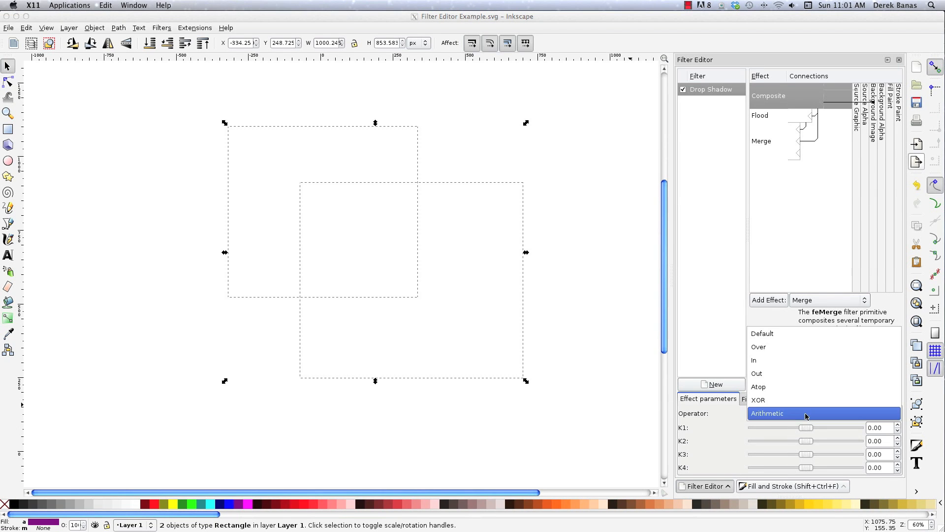
{"action": "left_click", "coordinate": [789, 333]}
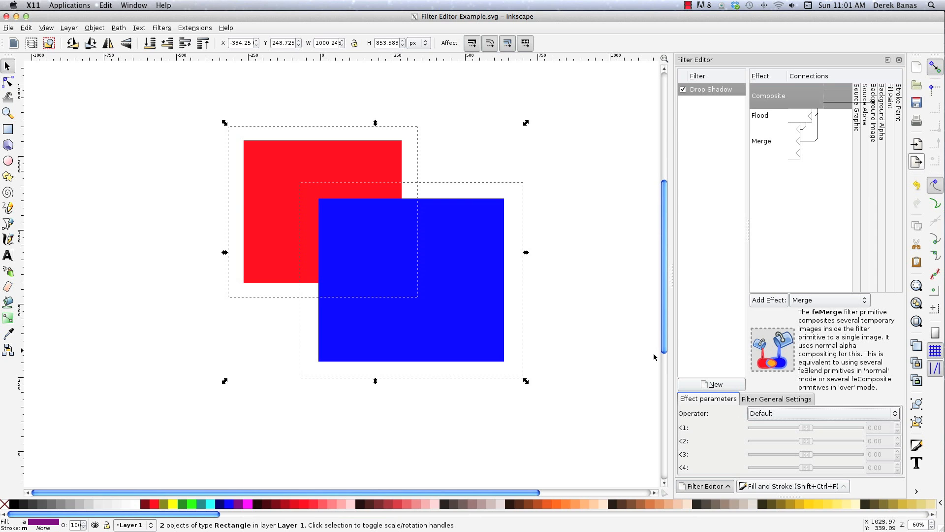
- Delete both rectangles and remove the Composite, Flood and Merge effects from the Drop Shadow filter
{"action": "left_click", "coordinate": [544, 395]}
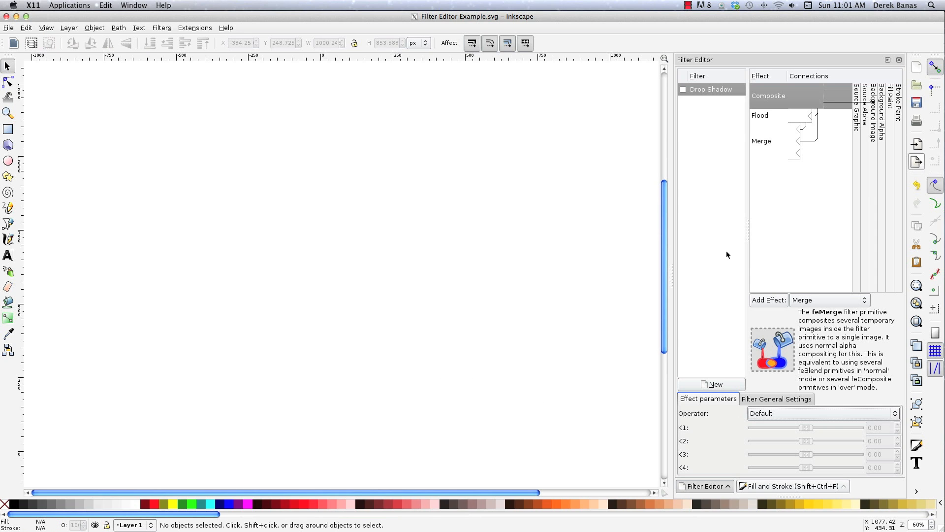
{"action": "left_click", "coordinate": [778, 110]}
{"action": "right_click", "coordinate": [767, 99]}
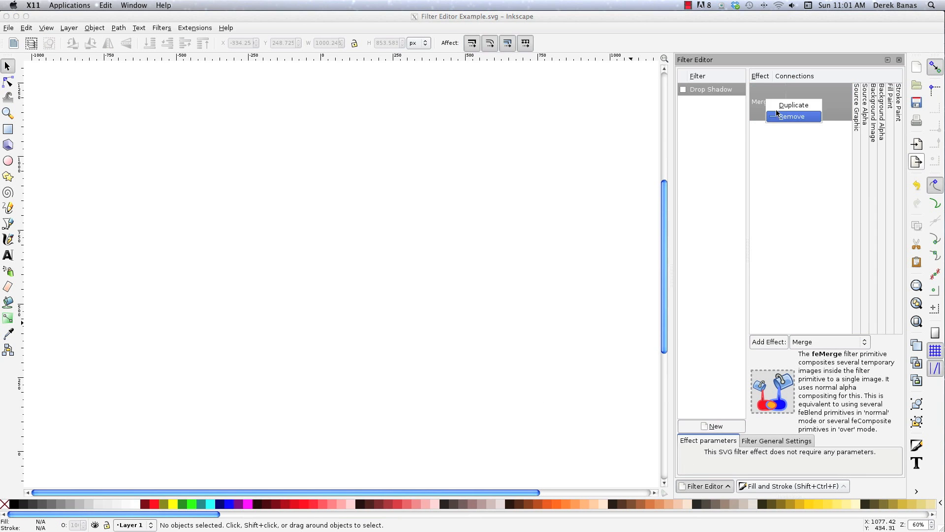
{"action": "left_click", "coordinate": [778, 117]}
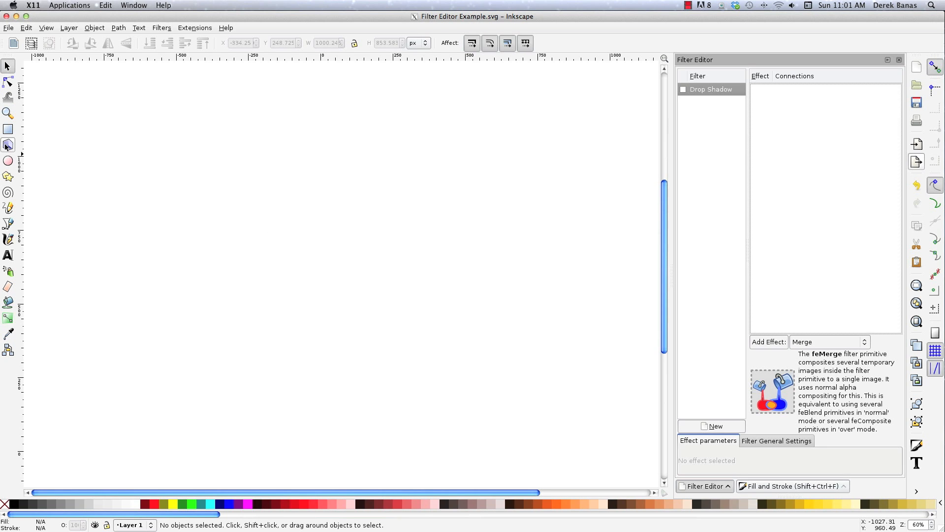
- Draw a five-pointed star about 680 by 670 px and move it to the middle of the canvas
{"action": "left_click", "coordinate": [7, 176]}
{"action": "left_click_drag", "start_coordinate": [340, 176], "coordinate": [416, 257]}
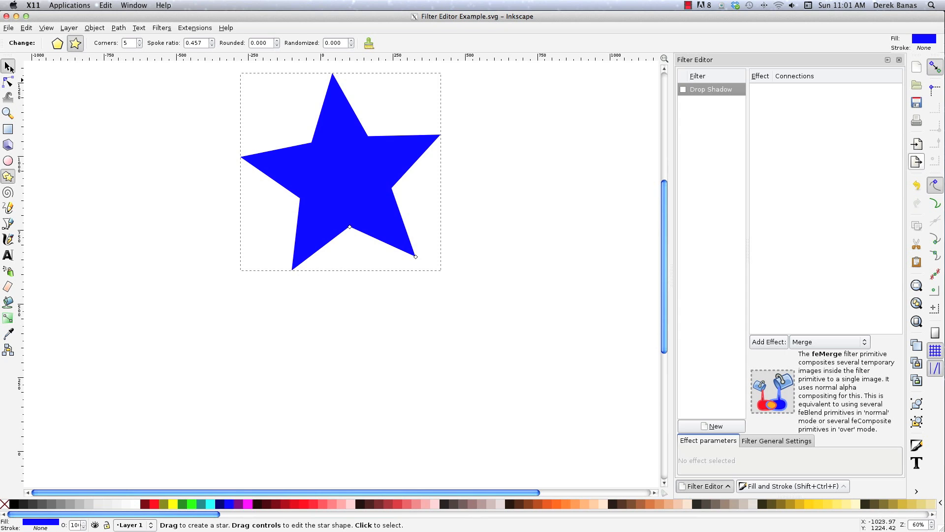
{"action": "left_click", "coordinate": [8, 66]}
{"action": "left_click_drag", "start_coordinate": [369, 148], "coordinate": [436, 238]}
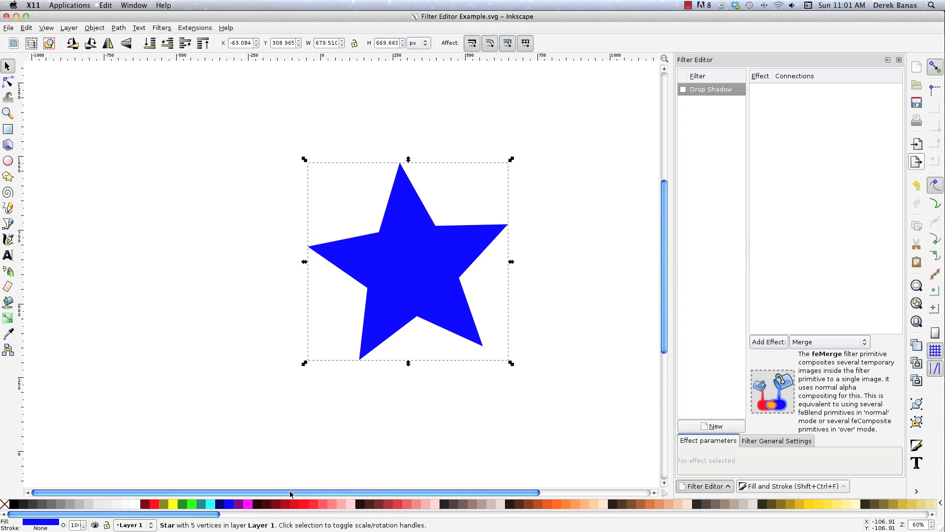
- Fill the star with dark brownish red and enlarge it to about 963 by 930 px, centred in the visible canvas
{"action": "left_click", "coordinate": [391, 504]}
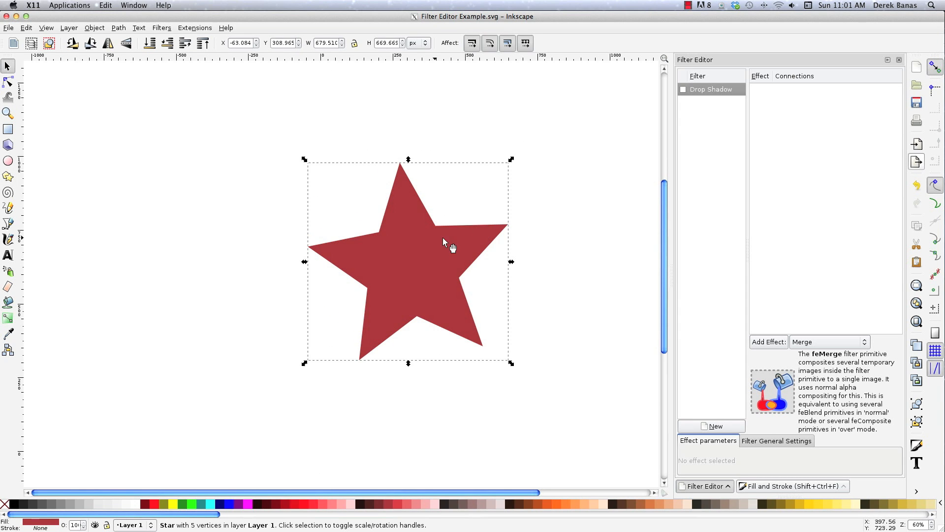
{"action": "left_click_drag", "start_coordinate": [303, 160], "coordinate": [258, 117]}
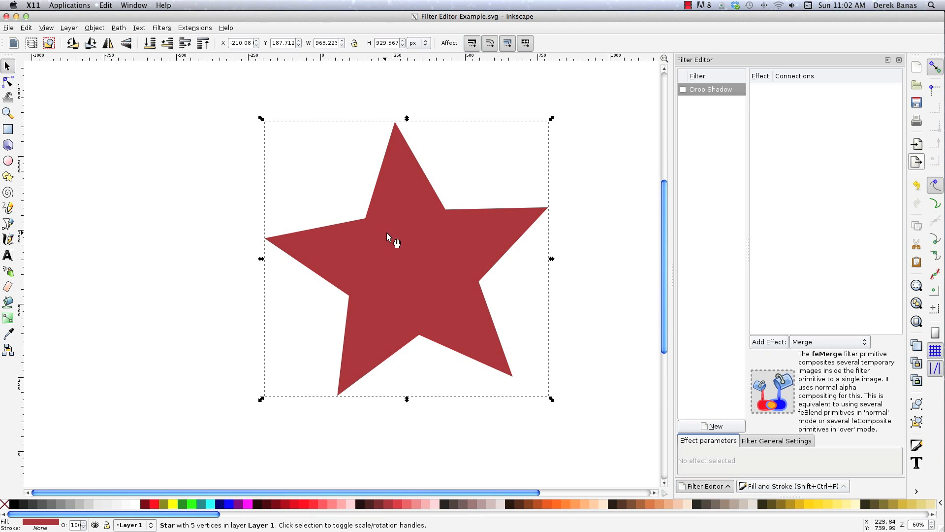
{"action": "left_click_drag", "start_coordinate": [386, 232], "coordinate": [354, 227]}
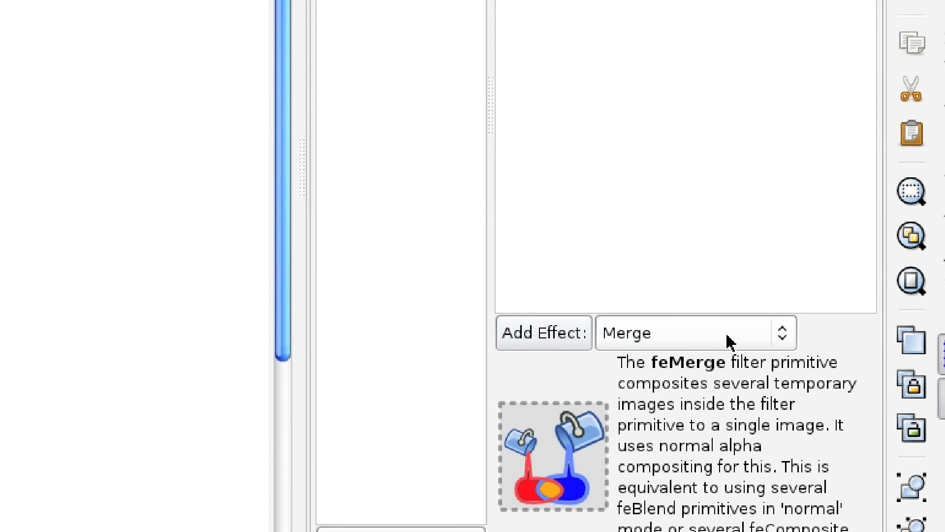
- Apply the Drop Shadow filter to the star with a Gaussian Blur effect and a slightly raised standard deviation
{"action": "left_click", "coordinate": [699, 338]}
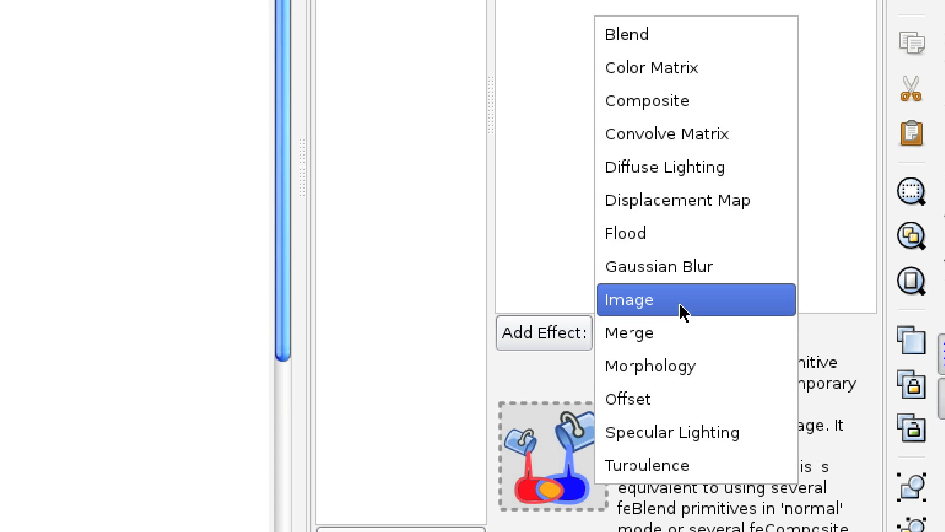
{"action": "left_click", "coordinate": [689, 270]}
{"action": "left_click", "coordinate": [542, 424]}
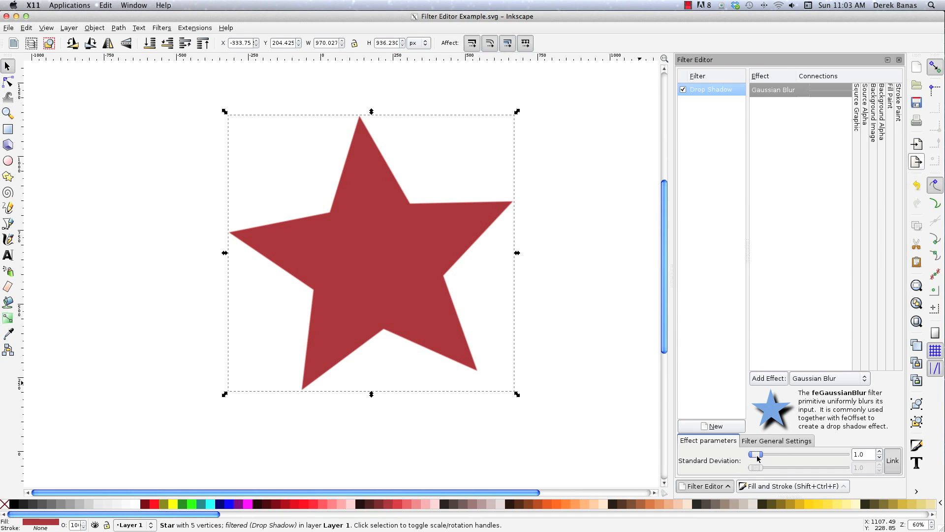
{"action": "mouse_move", "coordinate": [758, 458]}
{"action": "left_mouse_down"}
{"action": "mouse_move", "coordinate": [777, 454]}
{"action": "mouse_move", "coordinate": [762, 453]}
{"action": "left_mouse_up"}
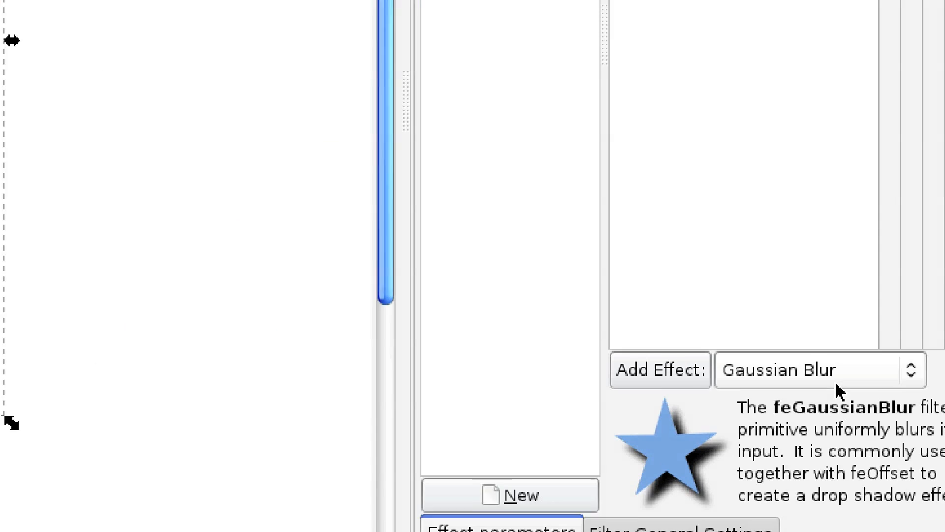
- Add a Diffuse Lighting effect to the star's filter and use Distant Light as its light source
{"action": "left_click", "coordinate": [831, 383]}
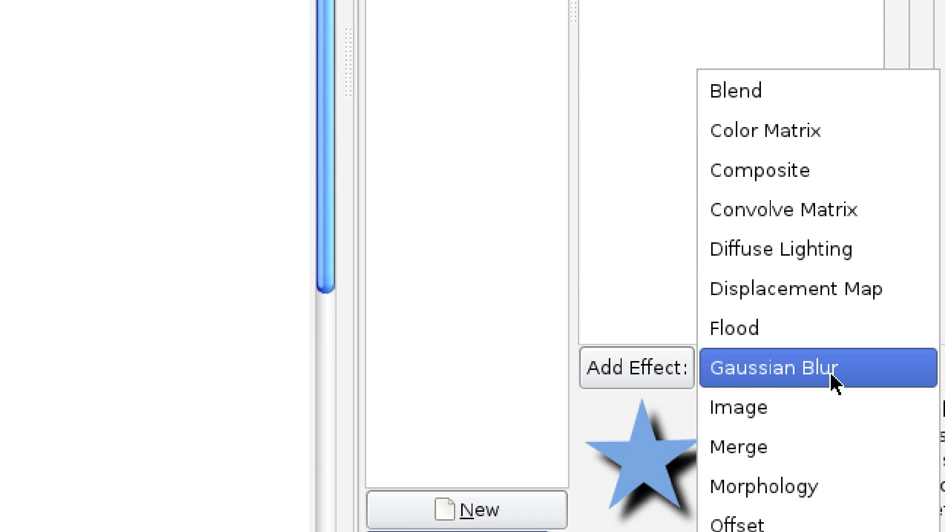
{"action": "left_click", "coordinate": [815, 250]}
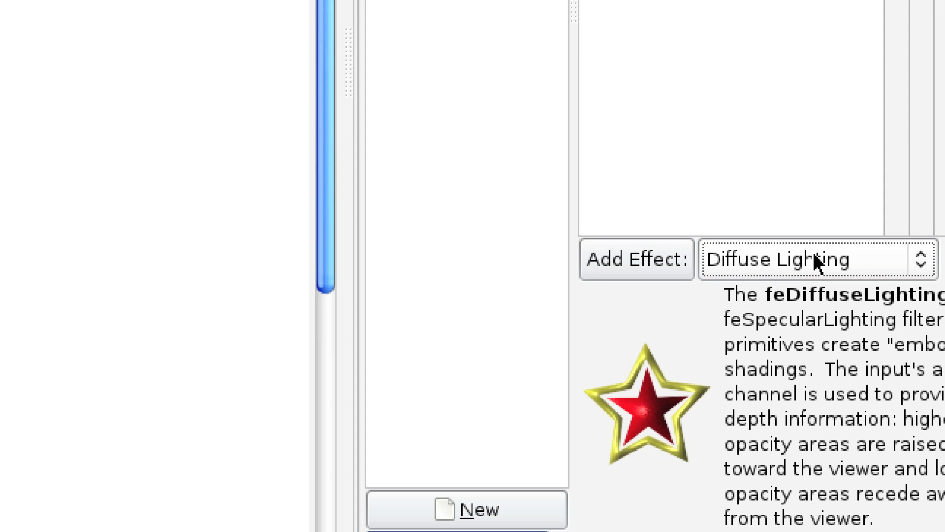
{"action": "left_click", "coordinate": [625, 257]}
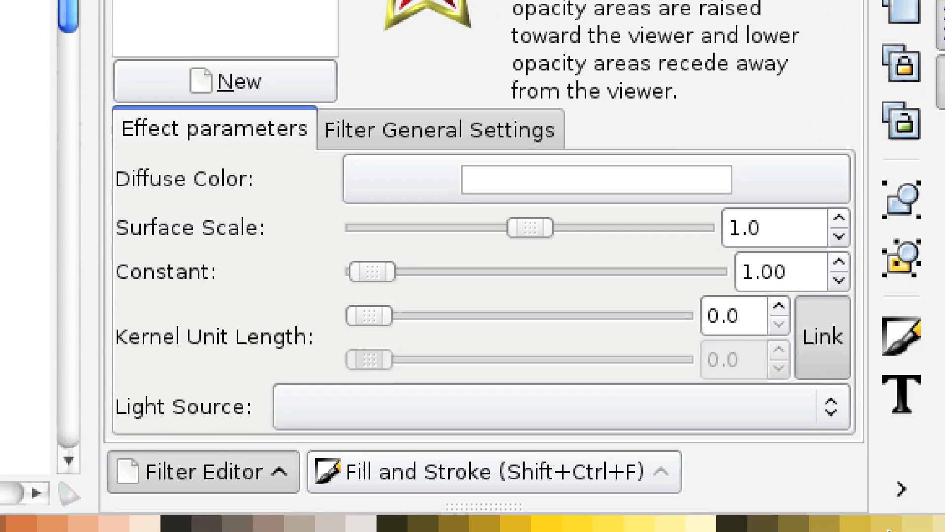
{"action": "left_click", "coordinate": [528, 400]}
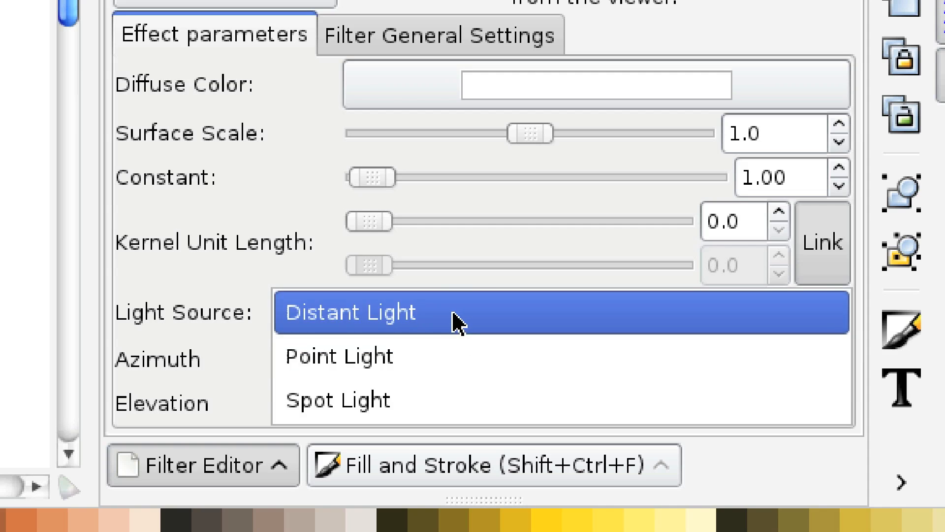
{"action": "left_click", "coordinate": [450, 315]}
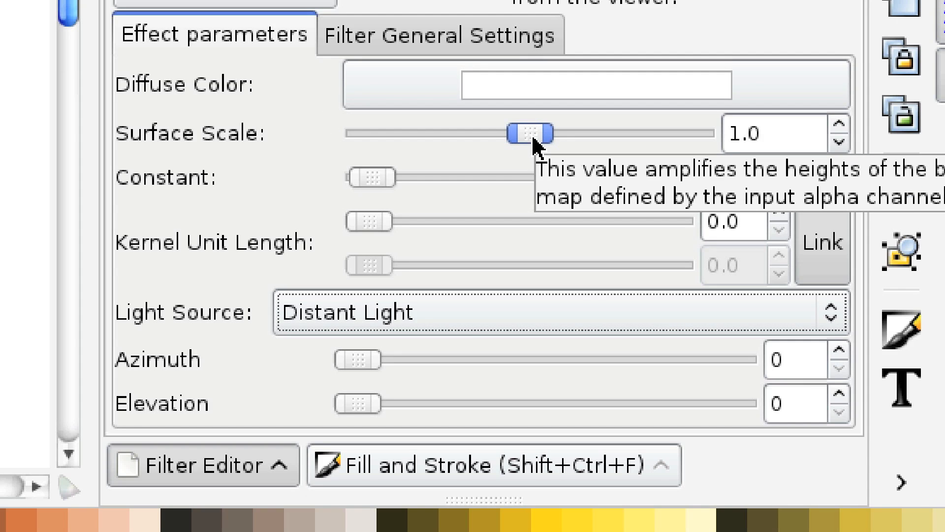
- Set the Diffuse Lighting effect's surface scale to 10.5 and its constant to 2
{"action": "left_click_drag", "start_coordinate": [533, 140], "coordinate": [540, 146]}
{"action": "double_click", "coordinate": [782, 133]}
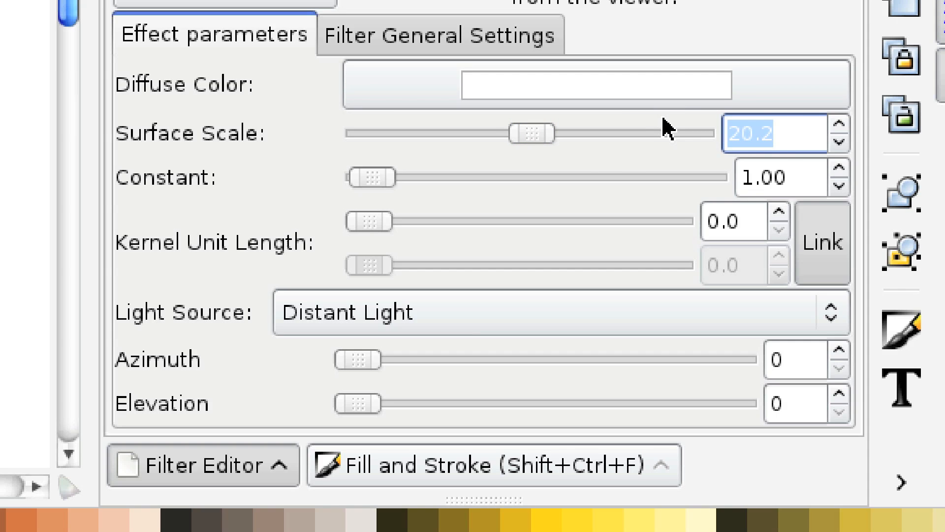
{"action": "type", "text": "10.5"}
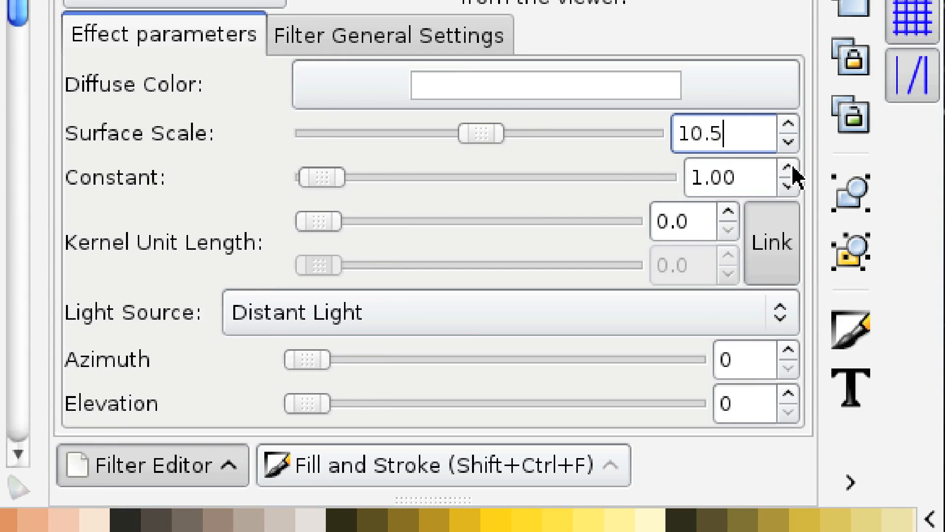
{"action": "left_click", "coordinate": [788, 168]}
{"action": "left_click", "coordinate": [789, 168]}
{"action": "left_click", "coordinate": [789, 168]}
{"action": "left_click_drag", "start_coordinate": [753, 175], "coordinate": [621, 169]}
{"action": "type", "text": "2"}
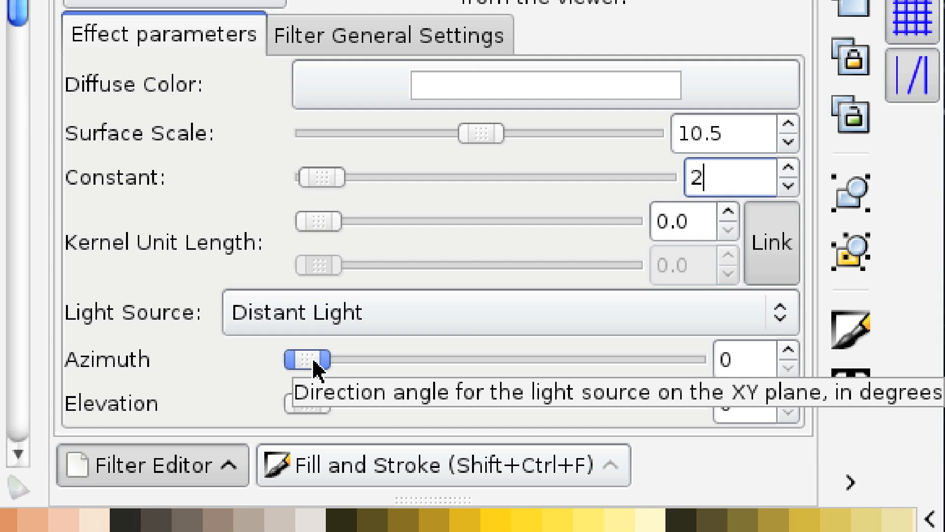
- Set the distant light's azimuth to 220 and its elevation to 25
{"action": "left_click", "coordinate": [717, 358]}
{"action": "type", "text": "220"}
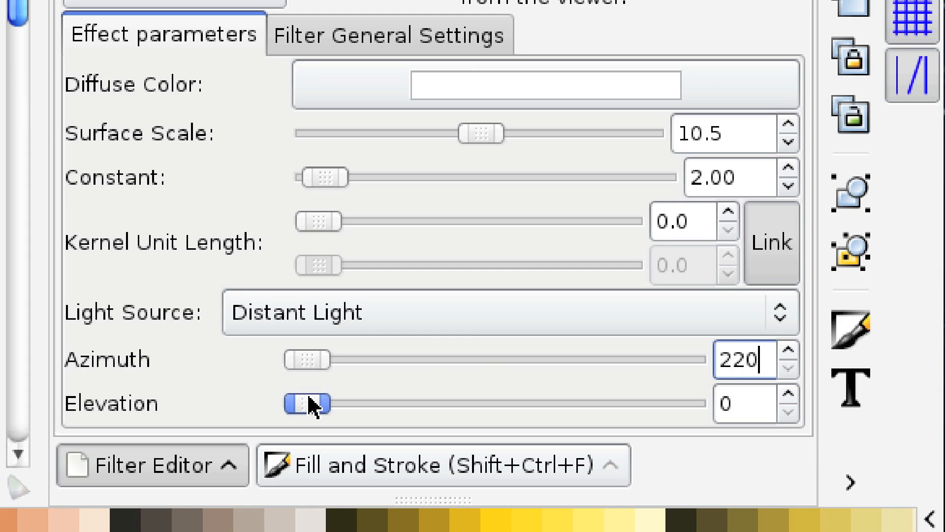
{"action": "left_click", "coordinate": [754, 401]}
{"action": "type", "text": "25"}
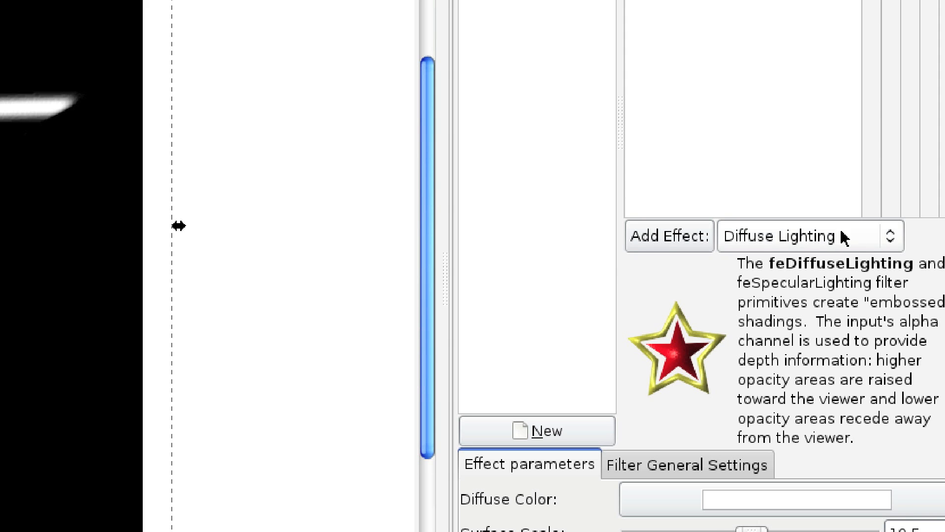
- Add a Composite effect to the star's filter and connect its inputs to Diffuse Lighting and Source Graphic
{"action": "left_click", "coordinate": [843, 238]}
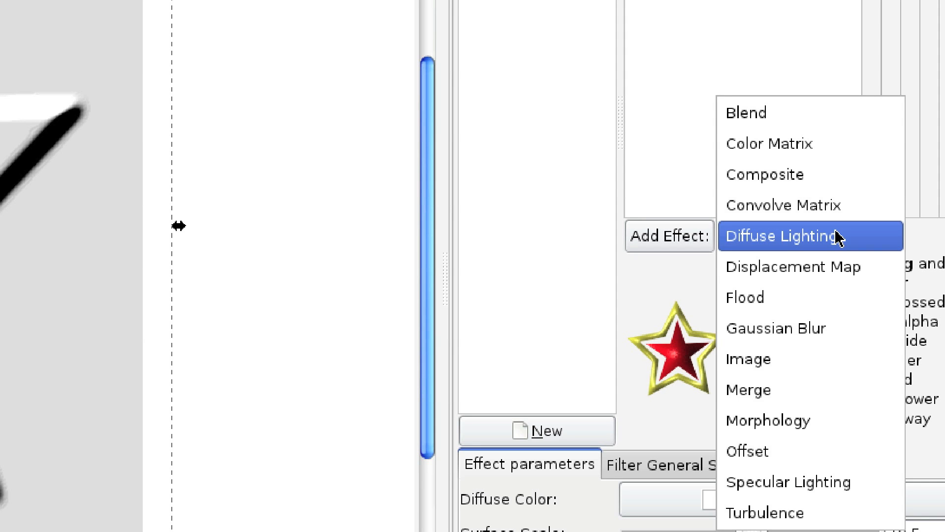
{"action": "left_click", "coordinate": [795, 177]}
{"action": "left_click", "coordinate": [669, 217]}
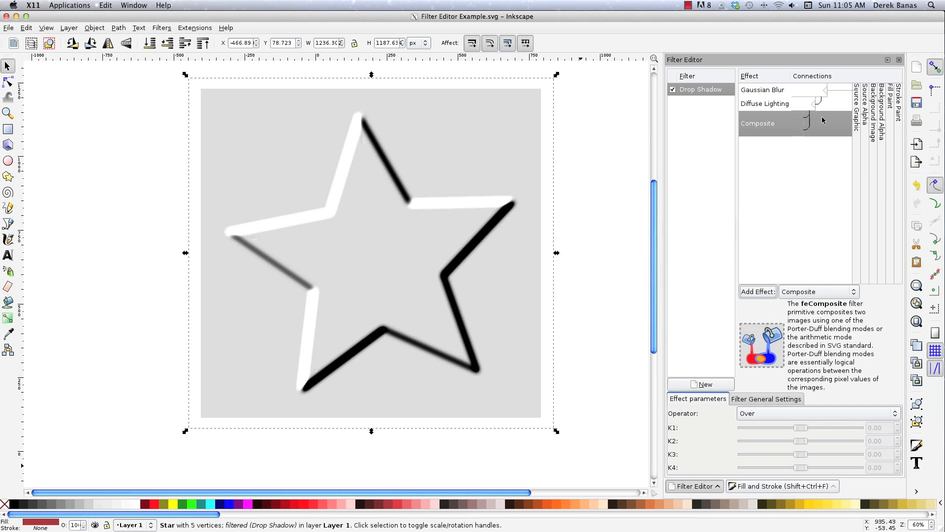
{"action": "left_click_drag", "start_coordinate": [804, 118], "coordinate": [854, 165]}
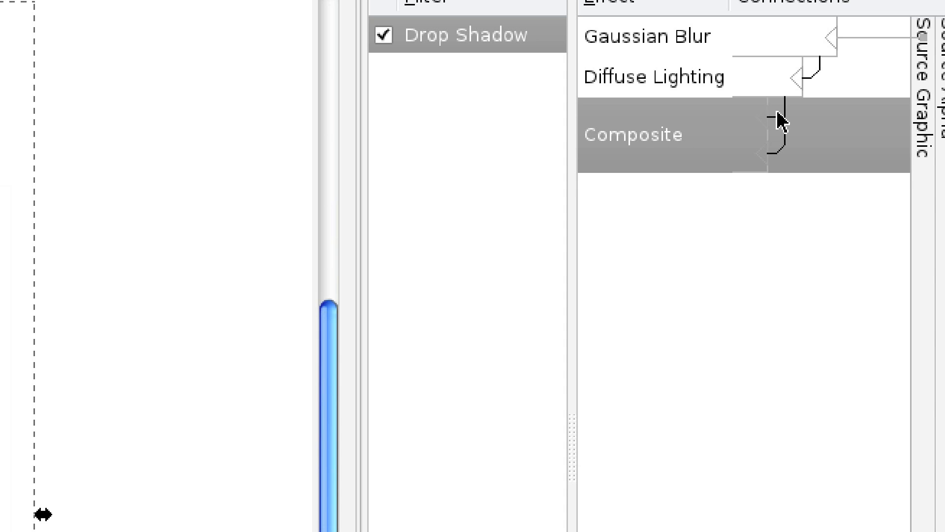
{"action": "left_click_drag", "start_coordinate": [701, 164], "coordinate": [768, 161]}
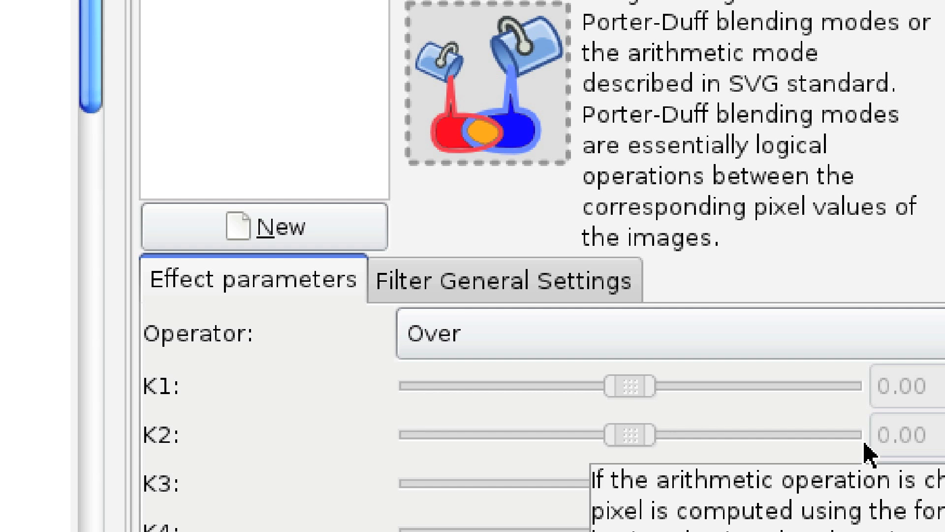
- Set the Composite effect's operator to Arithmetic with K1 at 1.00 and K3 at 0.60
{"action": "left_click", "coordinate": [822, 414]}
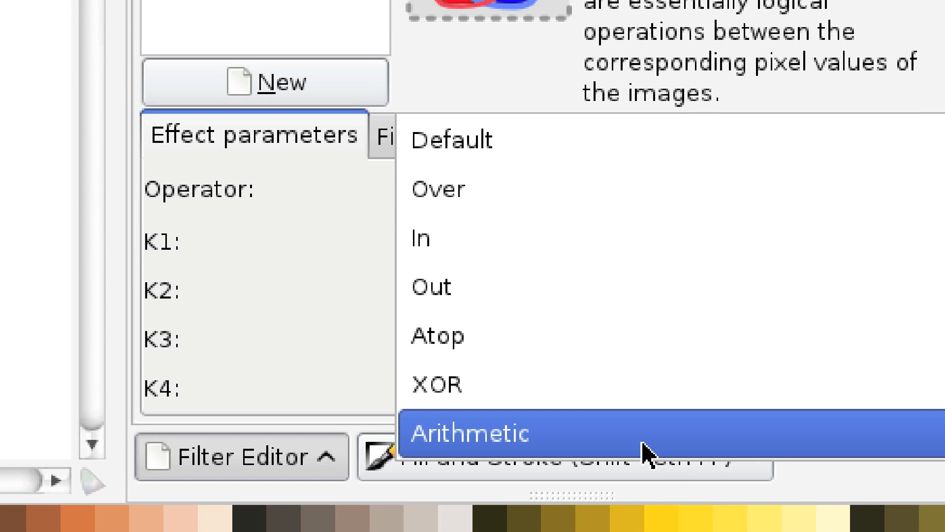
{"action": "left_click", "coordinate": [633, 437]}
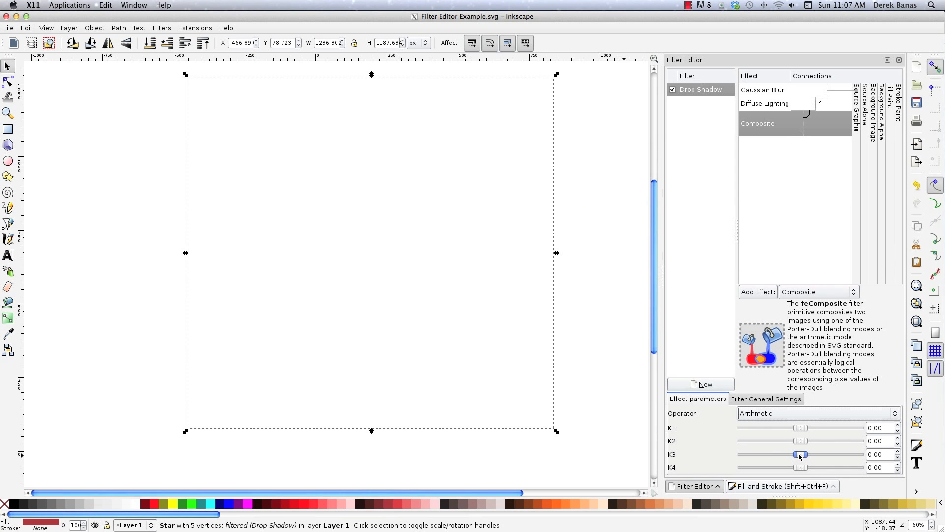
{"action": "left_click_drag", "start_coordinate": [799, 454], "coordinate": [804, 454]}
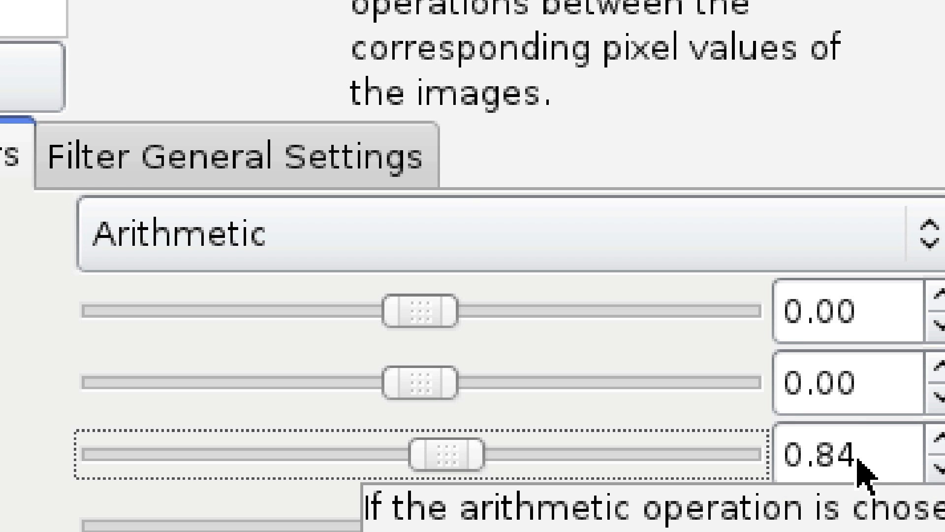
{"action": "left_click", "coordinate": [883, 454]}
{"action": "key", "text": "BackSpace"}
{"action": "key", "text": "BackSpace"}
{"action": "type", "text": "60"}
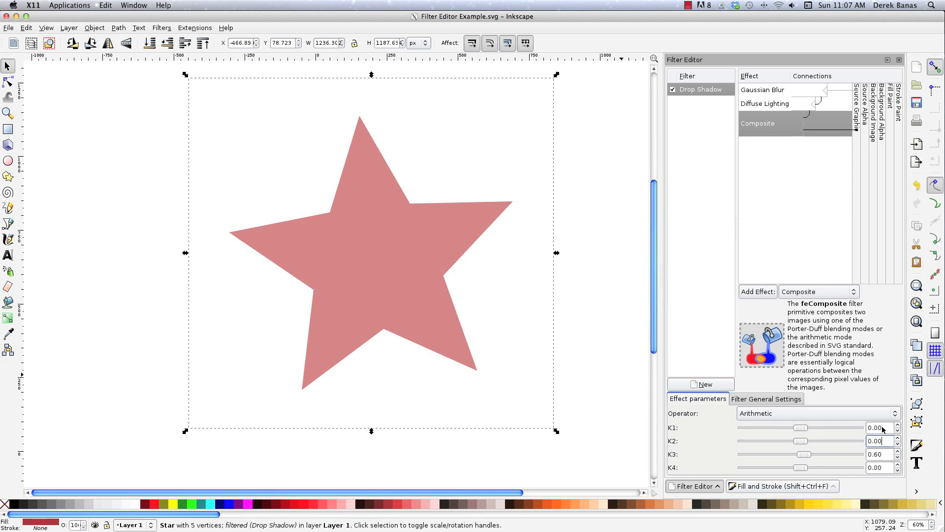
{"action": "scroll", "coordinate": [879, 429], "scroll_direction": "up", "scroll_amount": 2}
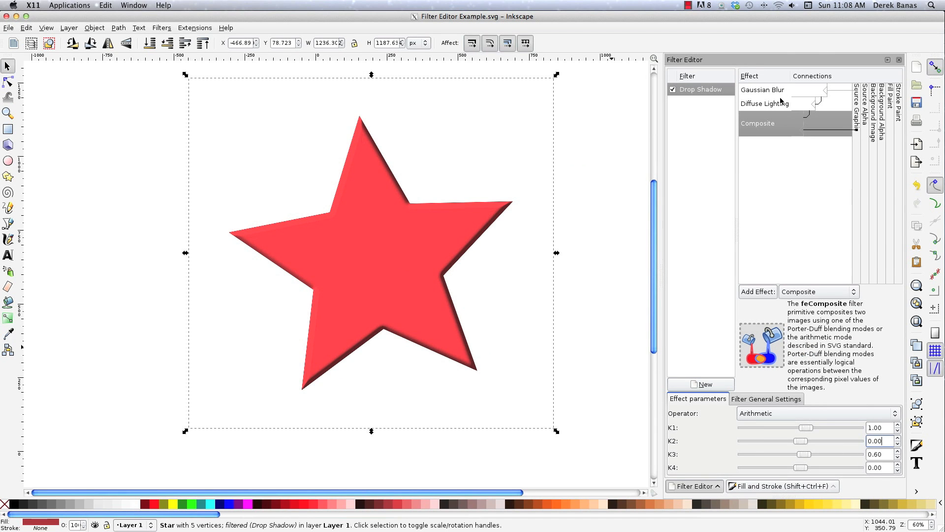
- Change the Diffuse Lighting effect's surface scale to 77.6 and its azimuth to 187
{"action": "left_click", "coordinate": [781, 102]}
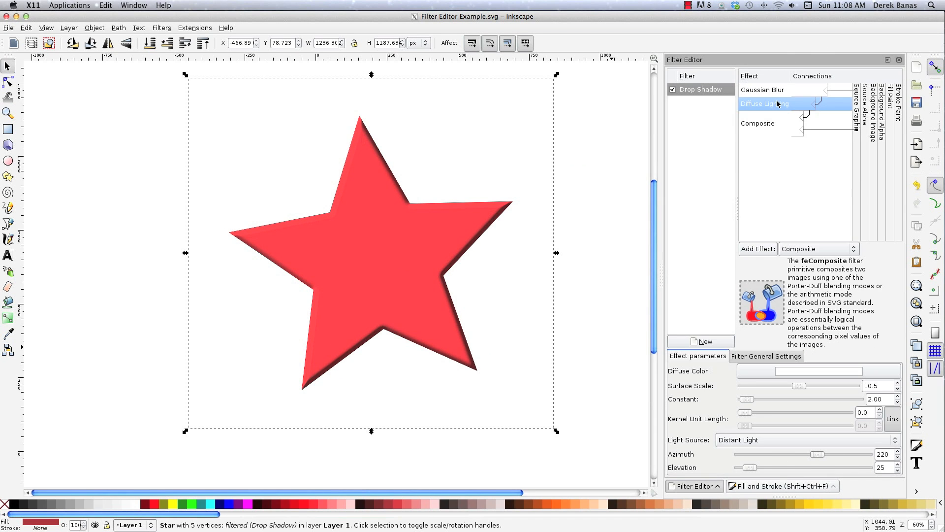
{"action": "left_click_drag", "start_coordinate": [803, 392], "coordinate": [807, 387]}
{"action": "mouse_move", "coordinate": [817, 454]}
{"action": "left_mouse_down"}
{"action": "mouse_move", "coordinate": [796, 457]}
{"action": "mouse_move", "coordinate": [805, 455]}
{"action": "left_mouse_up"}
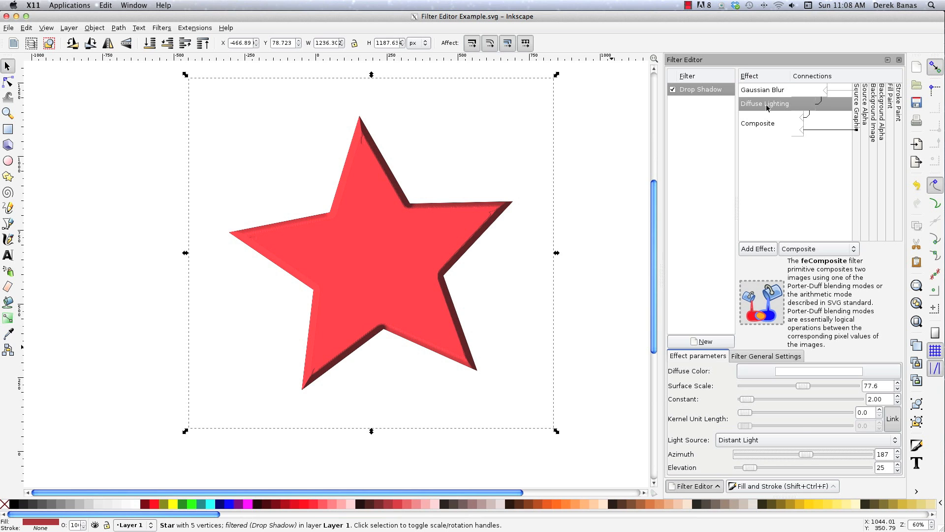
- Remove the Composite, Diffuse Lighting and Gaussian Blur effects from the Drop Shadow filter
{"action": "left_click", "coordinate": [762, 127]}
{"action": "left_click", "coordinate": [787, 142]}
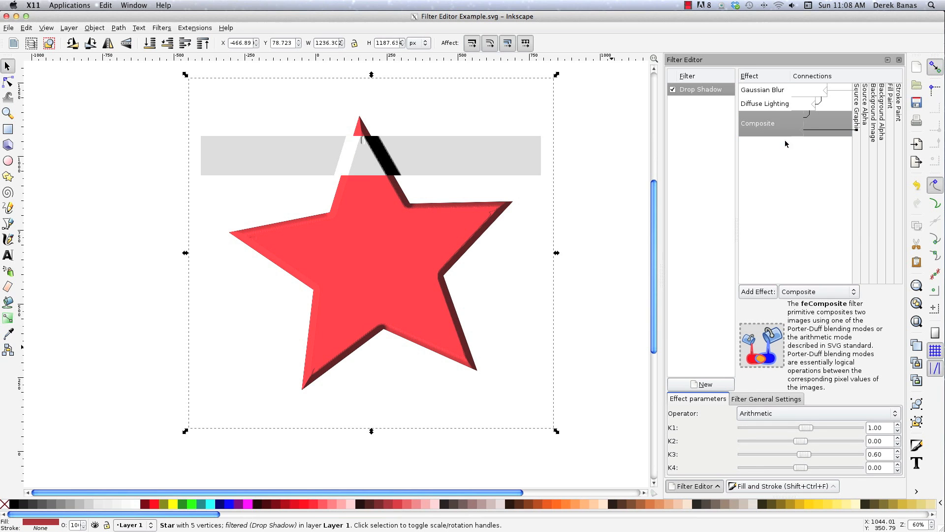
{"action": "left_click", "coordinate": [772, 106]}
{"action": "right_click", "coordinate": [772, 105]}
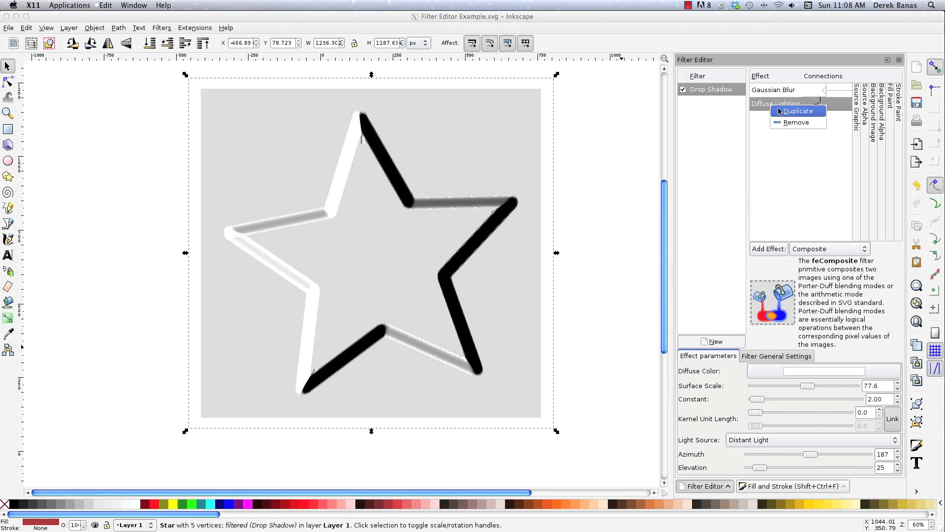
{"action": "left_click", "coordinate": [775, 115]}
{"action": "right_click", "coordinate": [774, 93]}
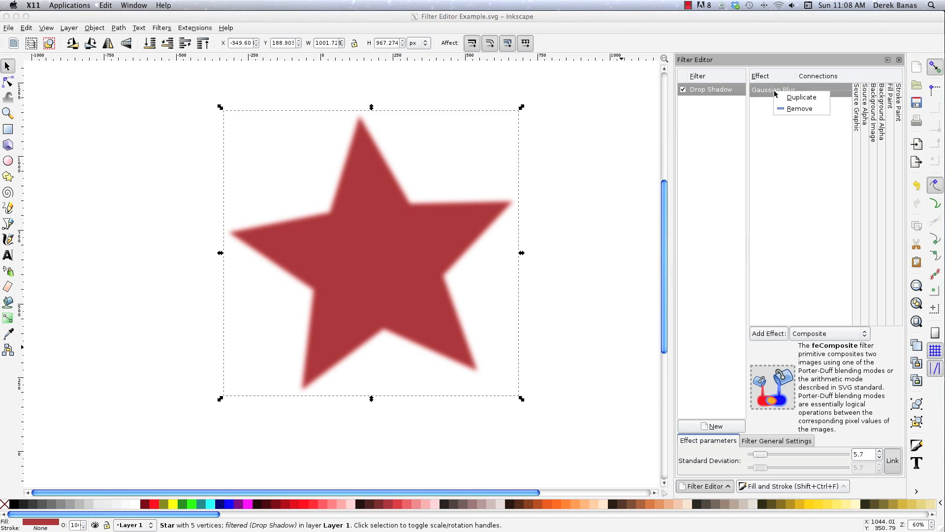
{"action": "left_click", "coordinate": [795, 109]}
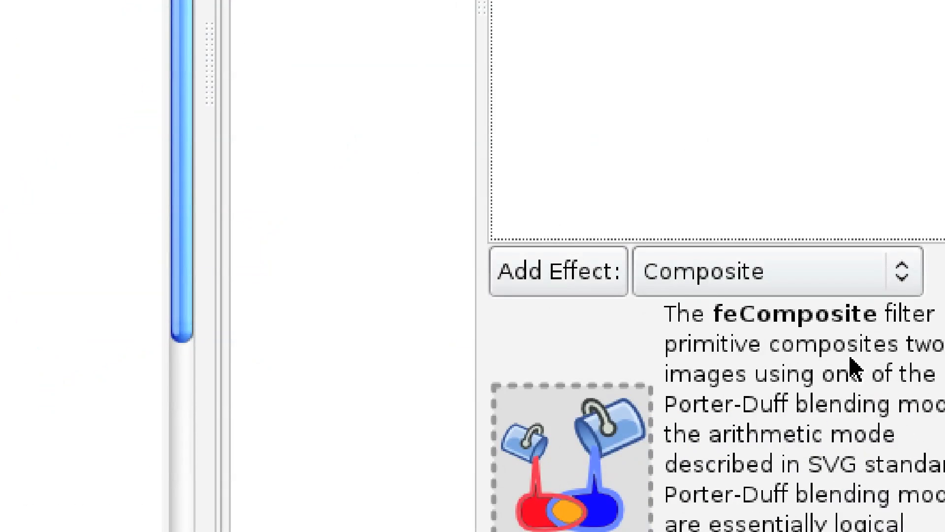
- Add a Gaussian Blur effect to the emptied Drop Shadow filter and set its standard deviation to 6
{"action": "left_click", "coordinate": [831, 334]}
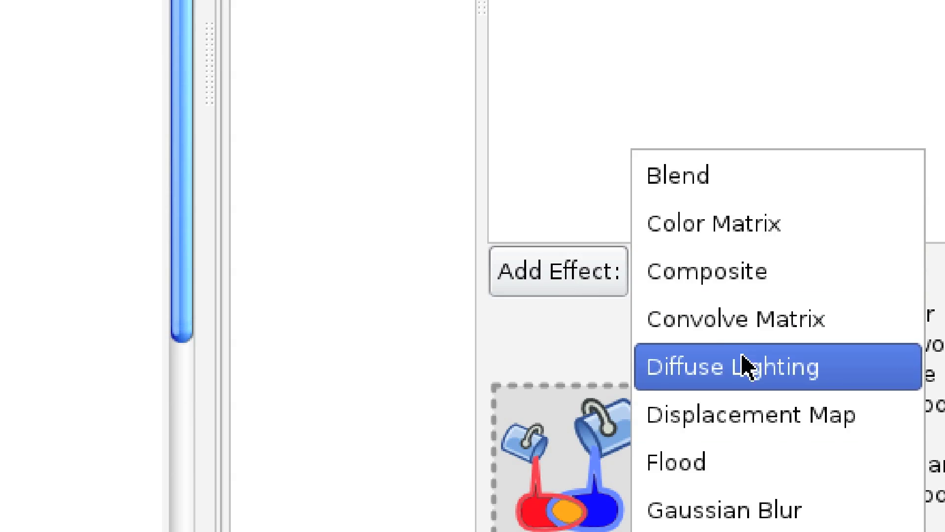
{"action": "left_click", "coordinate": [737, 512]}
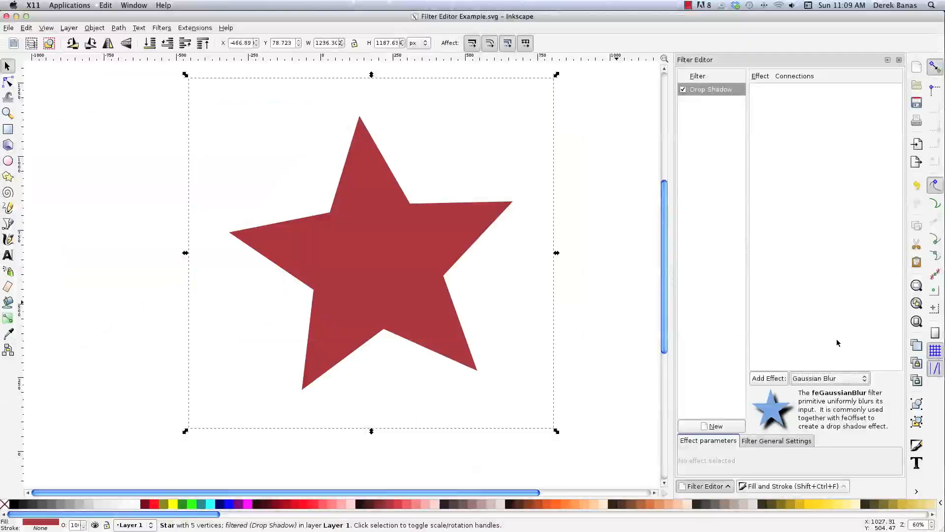
{"action": "left_click", "coordinate": [558, 432]}
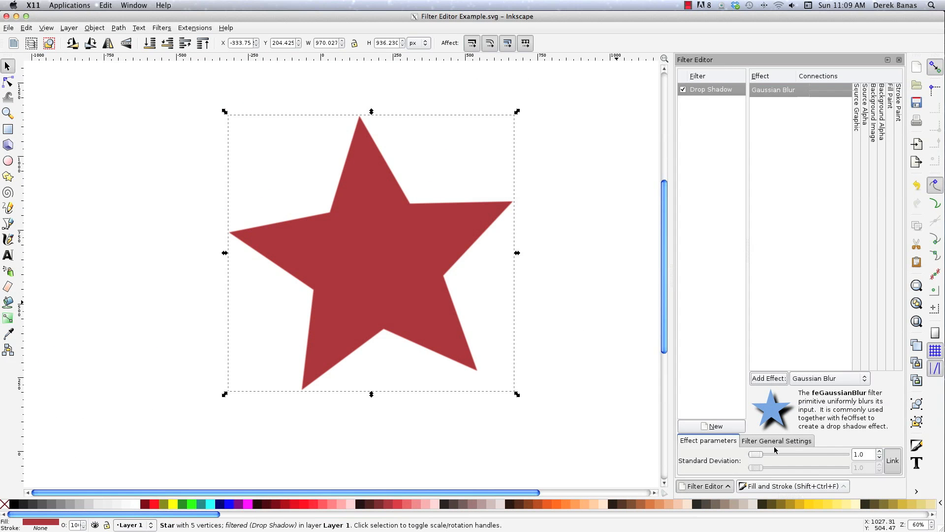
{"action": "left_click", "coordinate": [860, 453]}
{"action": "type", "text": "6"}
{"action": "key", "text": "Return"}
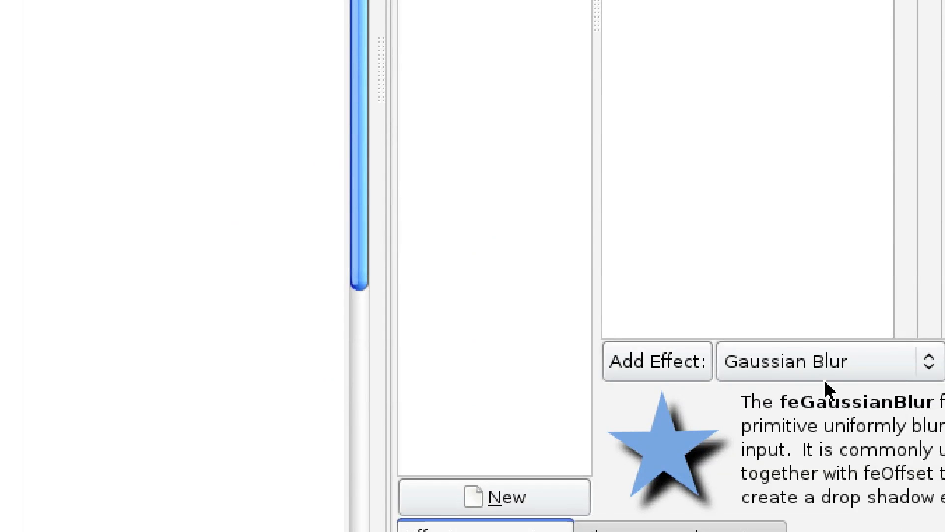
- Add a Specular Lighting effect with surface scale 10, constant 2 and exponent 25
{"action": "left_click", "coordinate": [813, 378]}
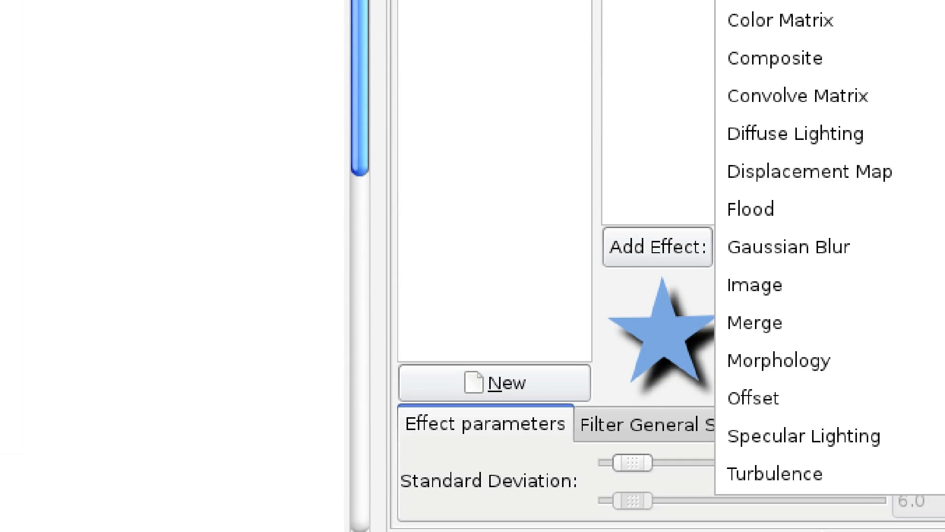
{"action": "left_click", "coordinate": [832, 527]}
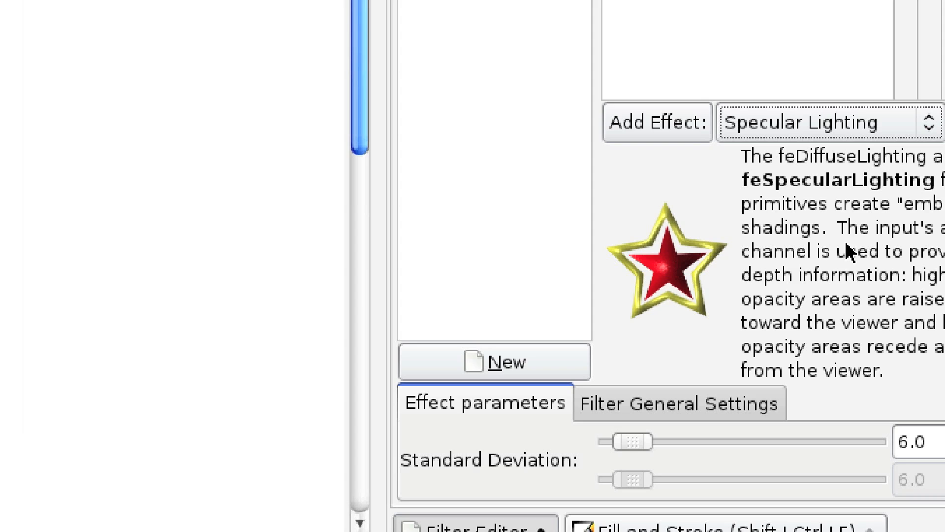
{"action": "left_click", "coordinate": [665, 129]}
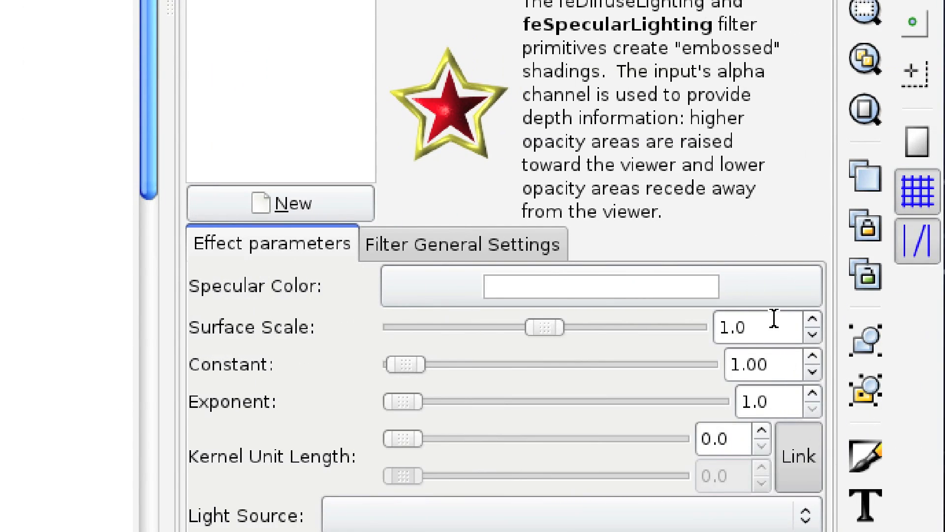
{"action": "left_click", "coordinate": [724, 319]}
{"action": "left_click_drag", "start_coordinate": [724, 319], "coordinate": [679, 321]}
{"action": "type", "text": "10"}
{"action": "left_click_drag", "start_coordinate": [783, 365], "coordinate": [724, 363]}
{"action": "type", "text": "2"}
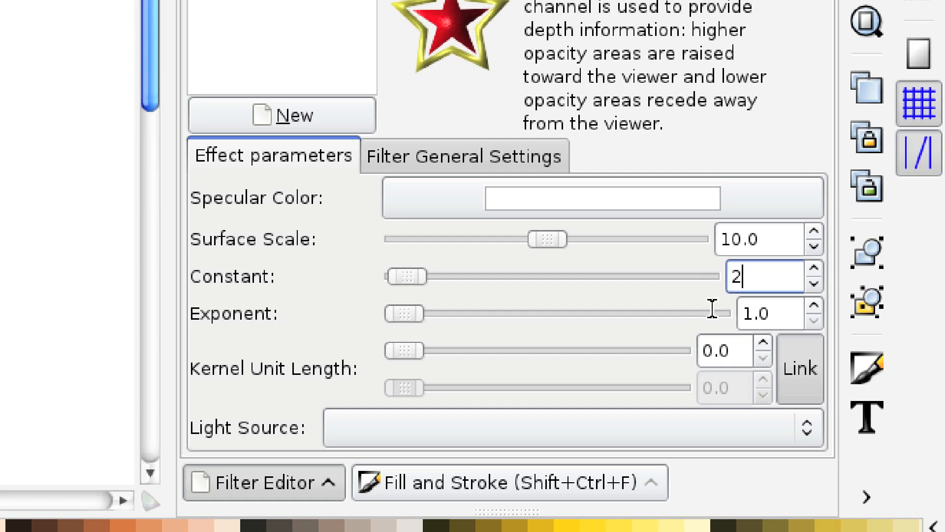
{"action": "key", "text": "Tab"}
{"action": "type", "text": "25"}
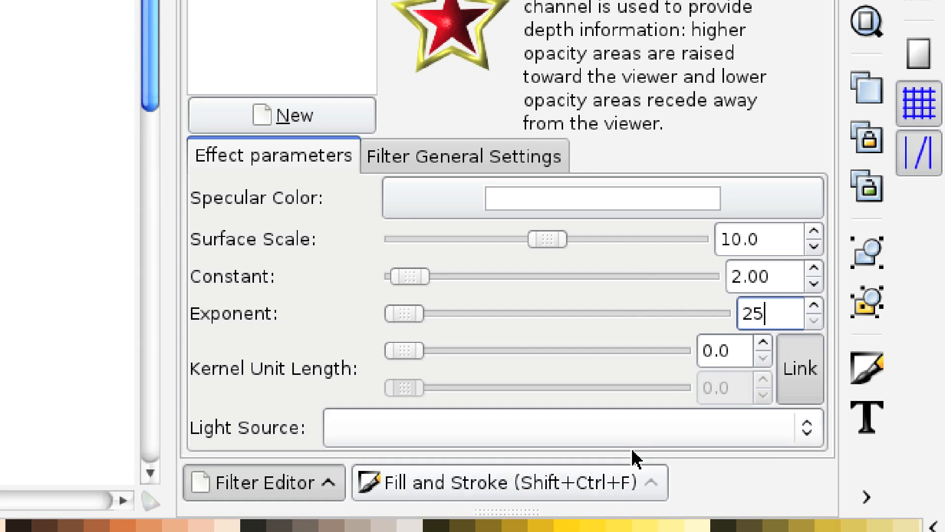
- Use Distant Light as the specular light source with azimuth 230 and elevation 45
{"action": "left_click", "coordinate": [628, 428]}
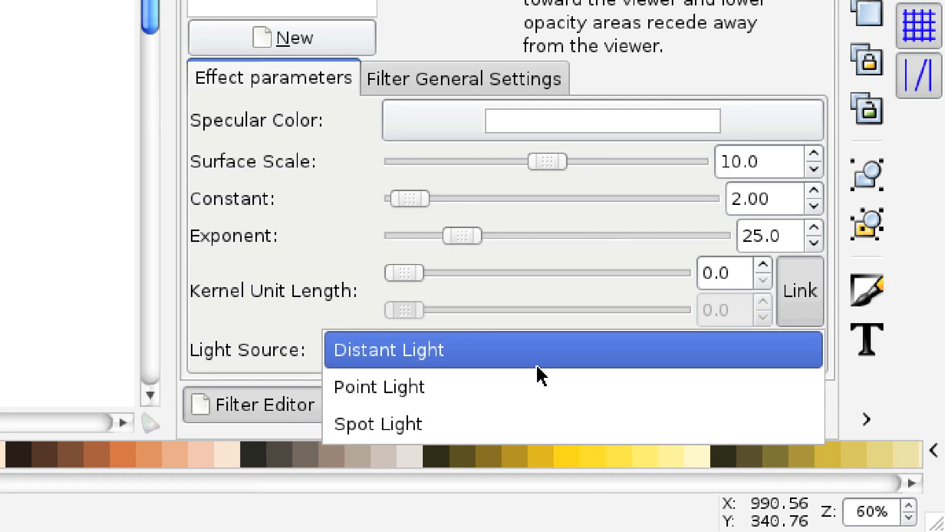
{"action": "left_click", "coordinate": [534, 435]}
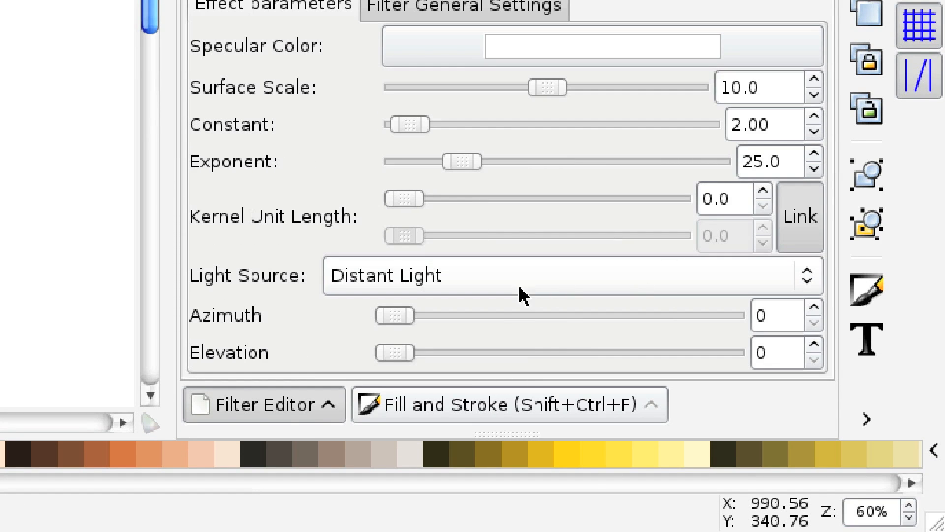
{"action": "left_click", "coordinate": [532, 283]}
{"action": "left_click", "coordinate": [479, 285]}
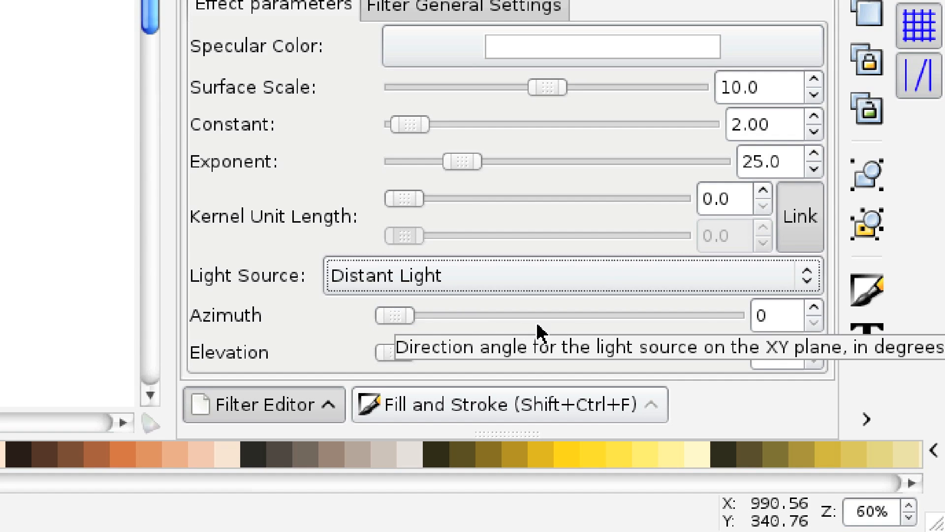
{"action": "double_click", "coordinate": [777, 315]}
{"action": "type", "text": "230"}
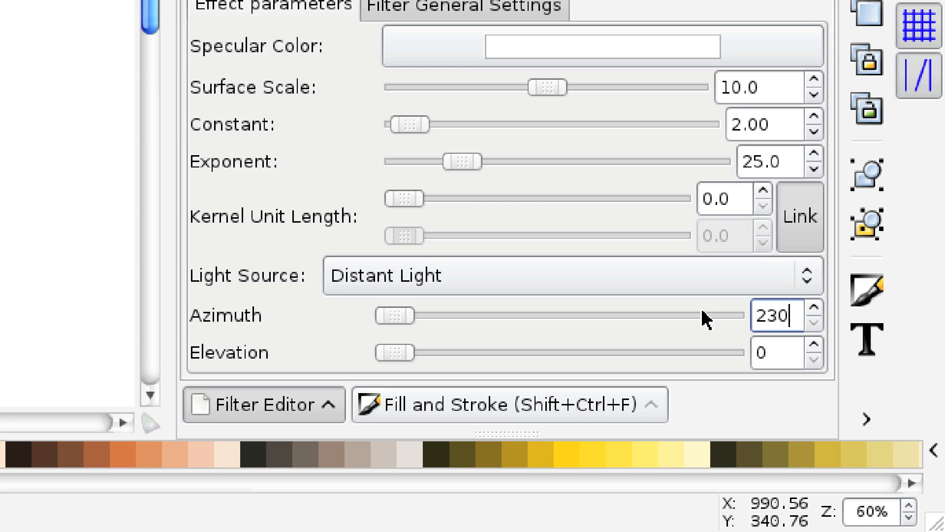
{"action": "left_click", "coordinate": [785, 352]}
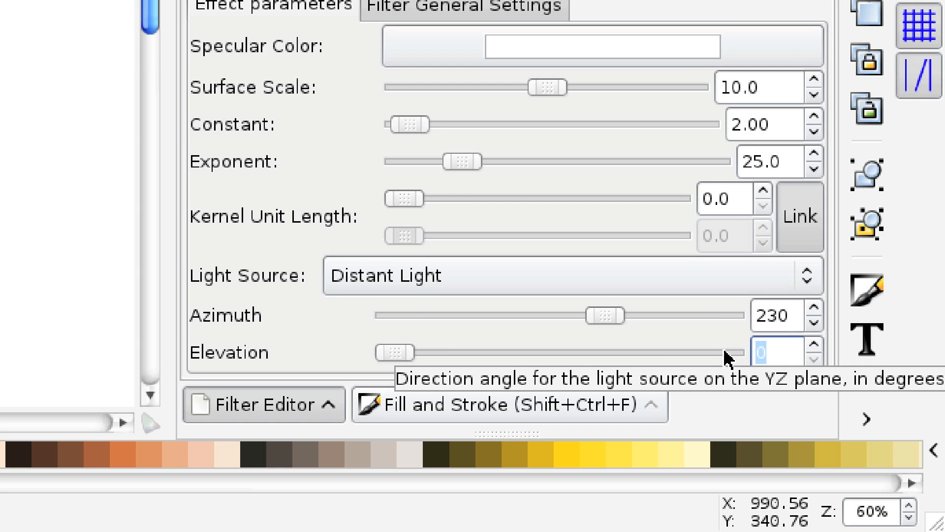
{"action": "type", "text": "45"}
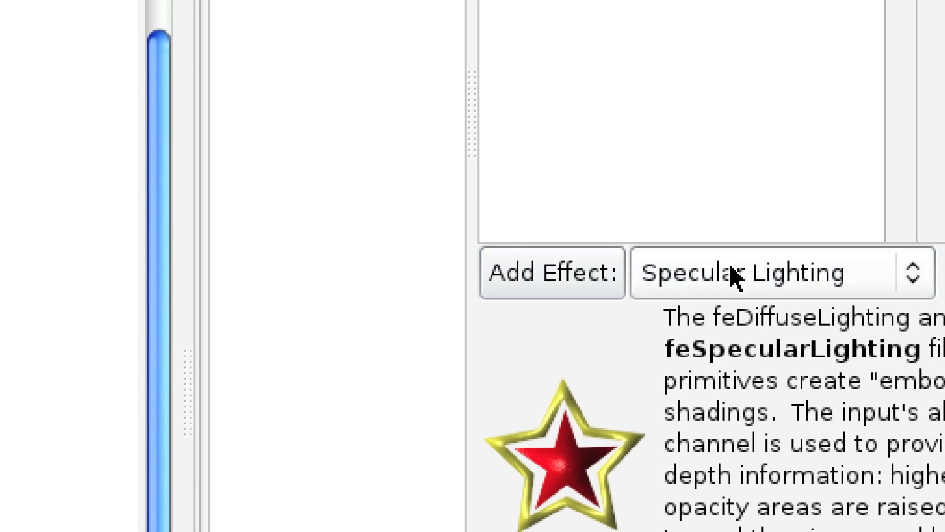
- Add a Composite effect after Specular Lighting and connect its first input to Source Graphic
{"action": "left_click", "coordinate": [801, 247]}
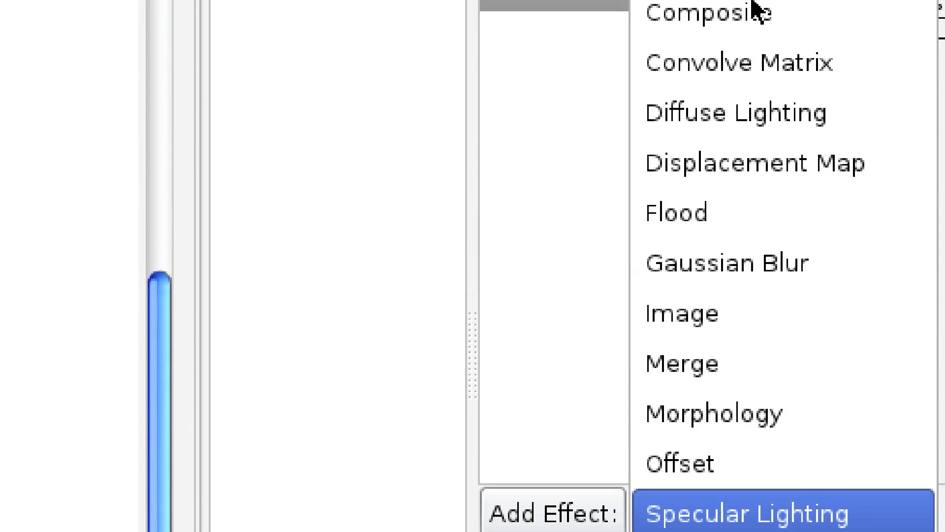
{"action": "left_click", "coordinate": [728, 11]}
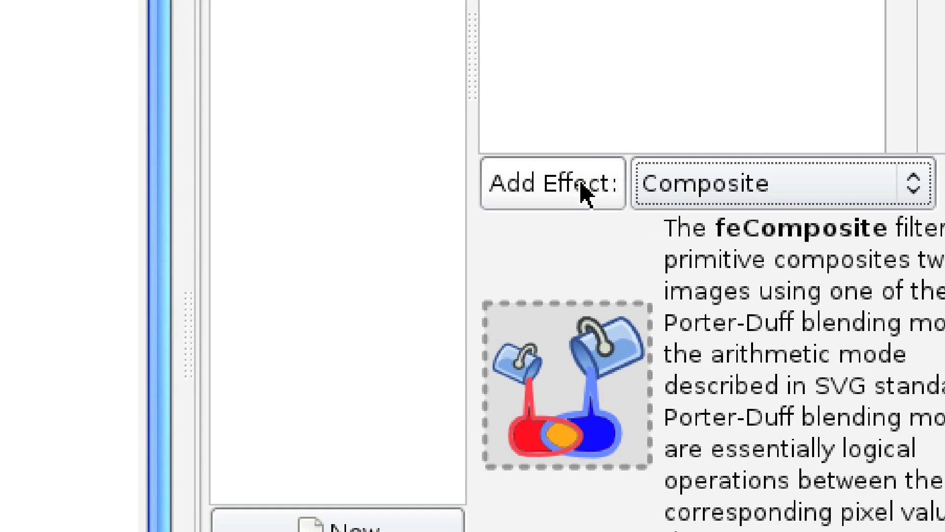
{"action": "left_click", "coordinate": [562, 6]}
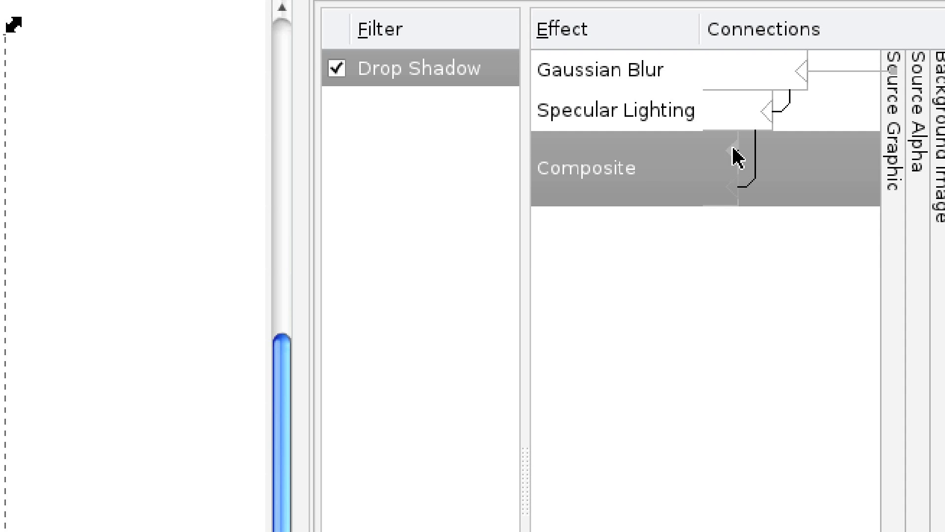
{"action": "left_click_drag", "start_coordinate": [737, 157], "coordinate": [891, 151]}
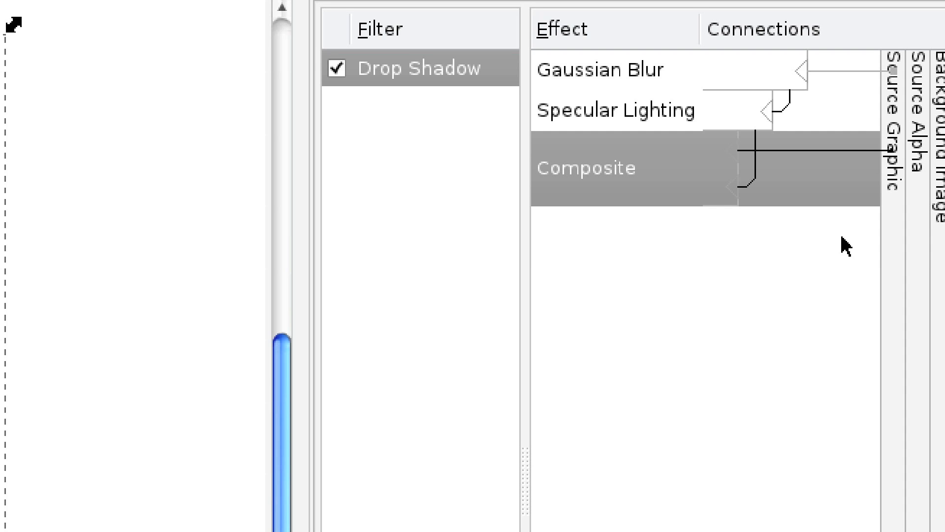
{"action": "left_click_drag", "start_coordinate": [659, 198], "coordinate": [535, 126]}
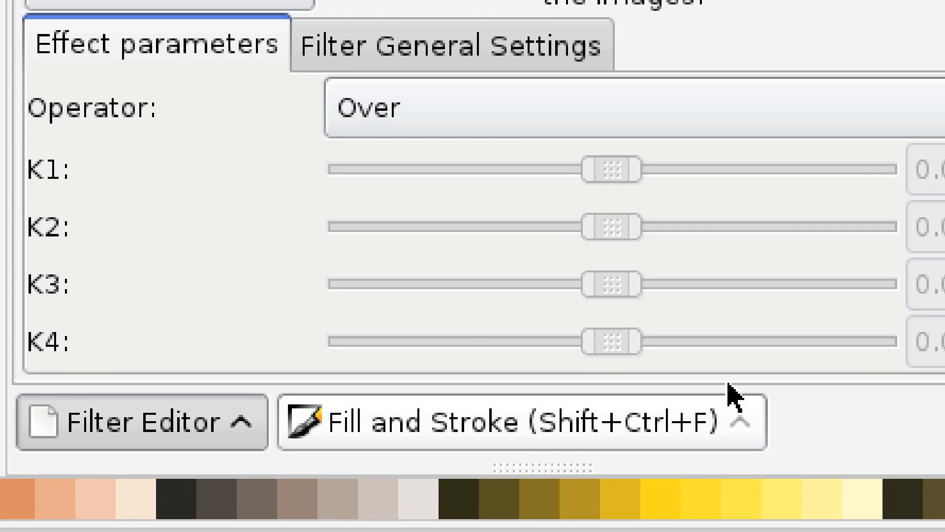
- Set the Composite effect's operator to Arithmetic with K2 at 1 and K3 at 1
{"action": "left_click", "coordinate": [654, 125]}
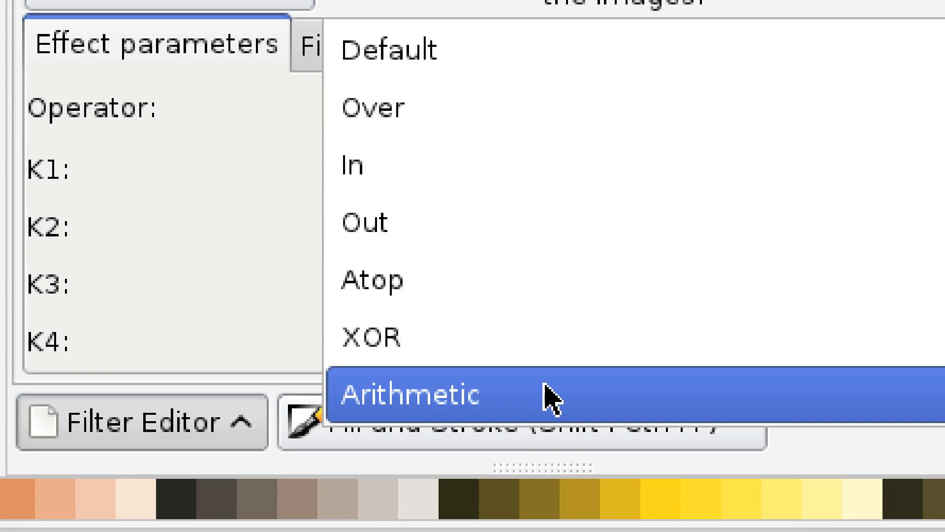
{"action": "left_click", "coordinate": [548, 395]}
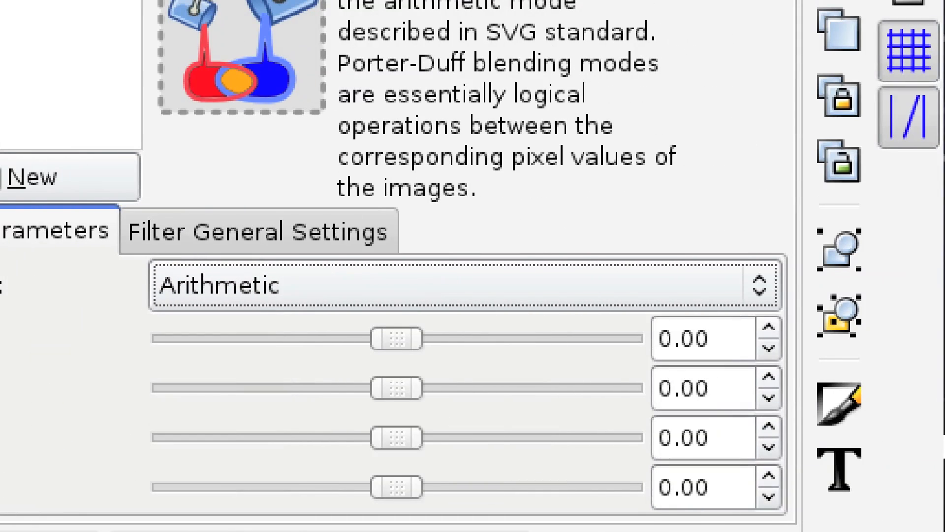
{"action": "double_click", "coordinate": [660, 389]}
{"action": "type", "text": "1"}
{"action": "key", "text": "Tab"}
{"action": "type", "text": "1"}
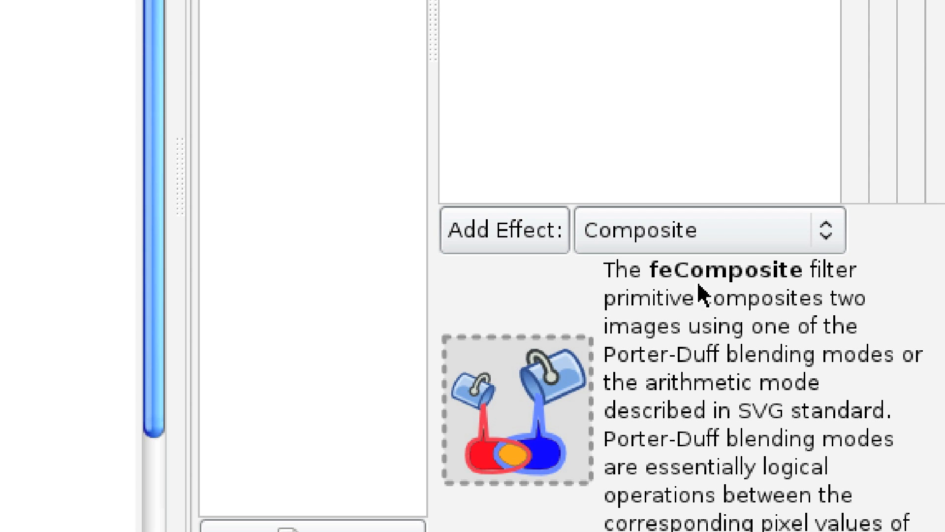
- Add a second Composite effect, connect its second input to Source Graphic and set its operator to In
{"action": "left_click", "coordinate": [517, 236]}
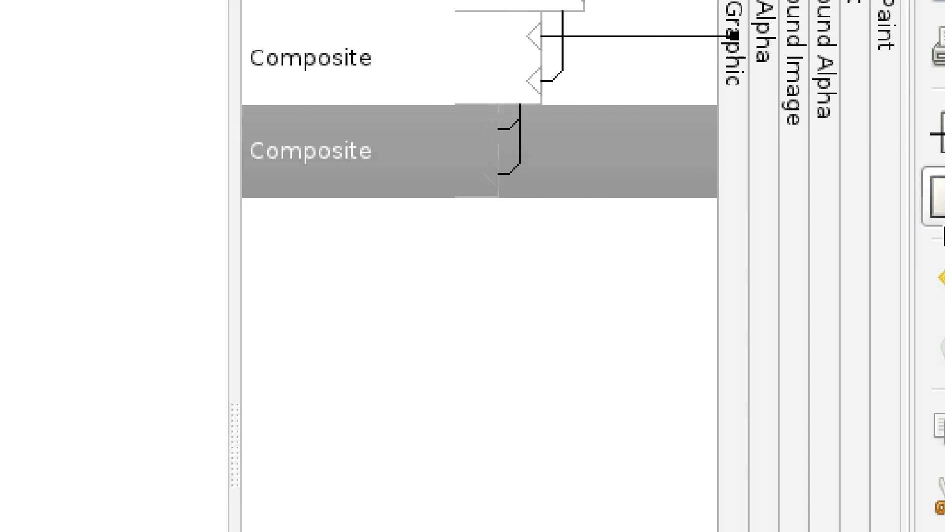
{"action": "left_click_drag", "start_coordinate": [672, 173], "coordinate": [711, 174]}
{"action": "left_click_drag", "start_coordinate": [528, 168], "coordinate": [724, 169]}
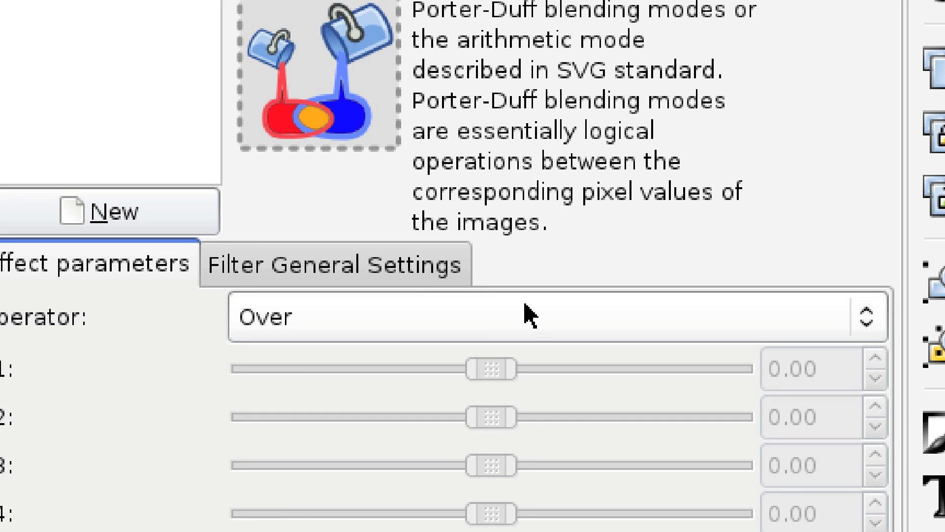
{"action": "left_click", "coordinate": [523, 333]}
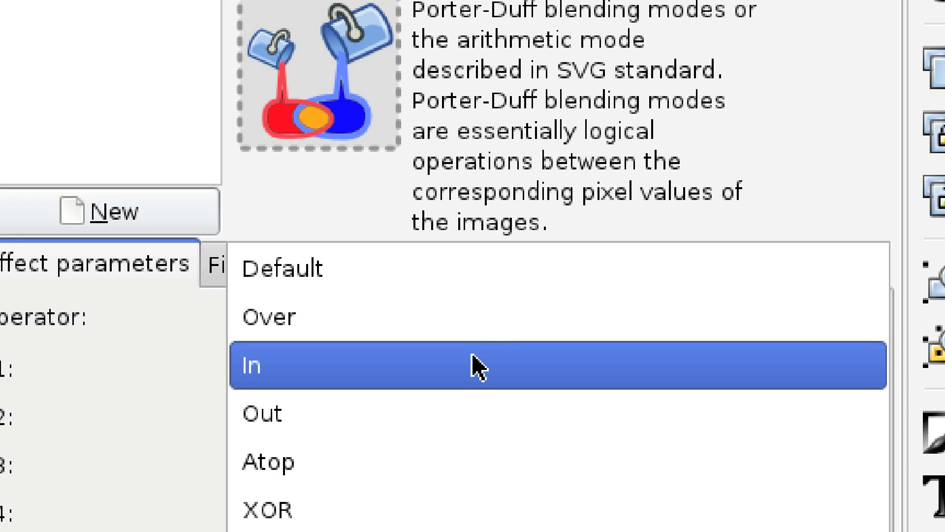
{"action": "left_click", "coordinate": [472, 353]}
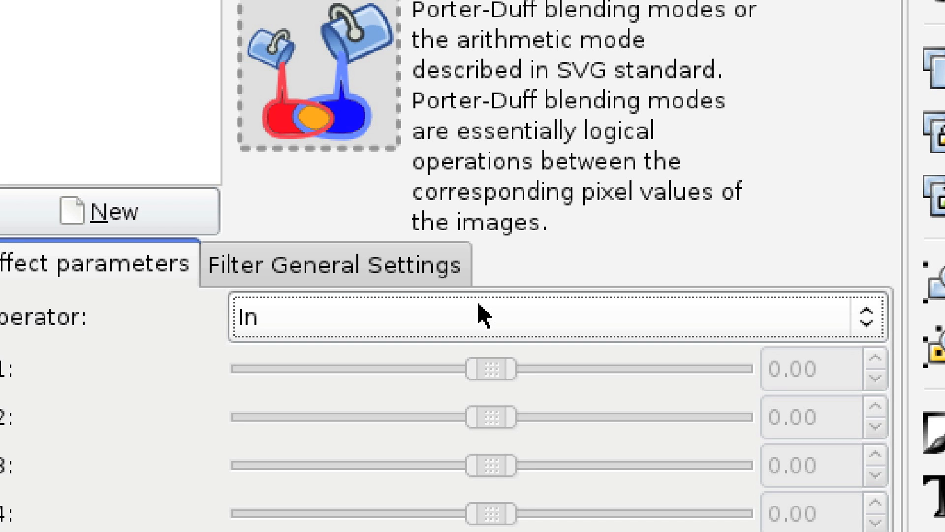